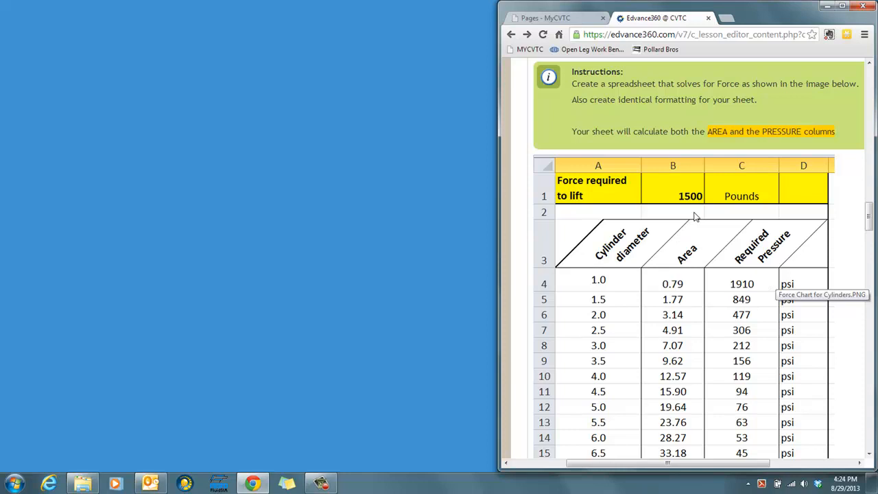
- Launch Microsoft Excel 2010 with a blank workbook and place its window beside the browser showing the assignment
click(15, 485)
text(excel)
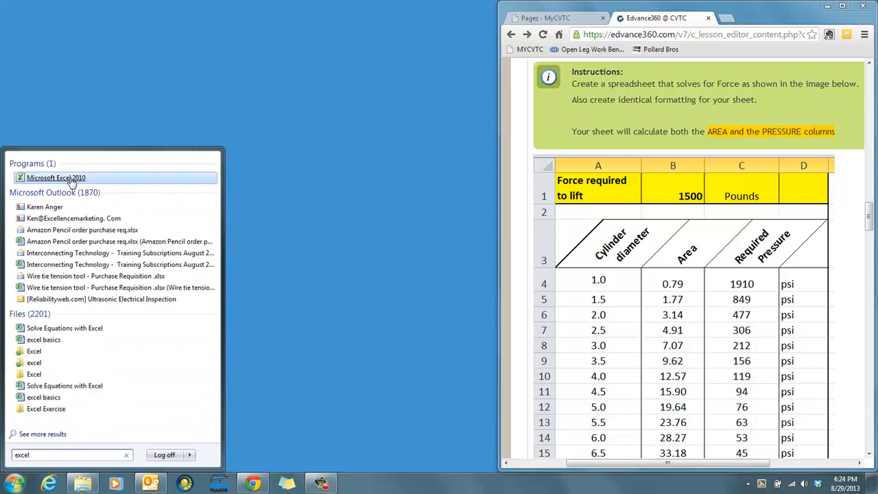
click(71, 180)
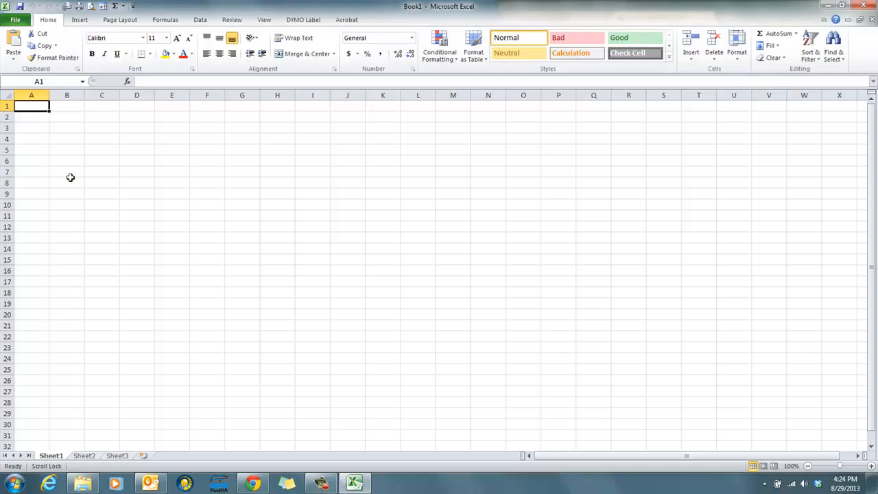
double_click(519, 7)
drag(476, 10, 3, 74)
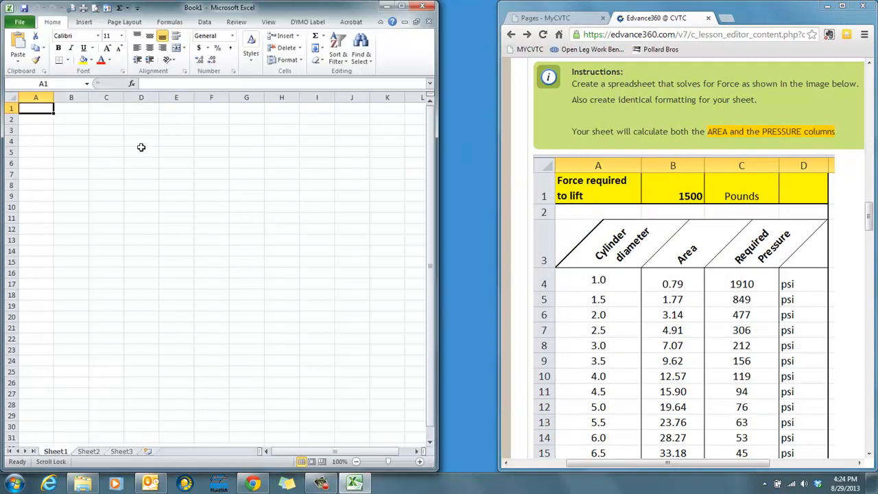
- Enter the label "Force required to lift" in cell A1
text(Fore)
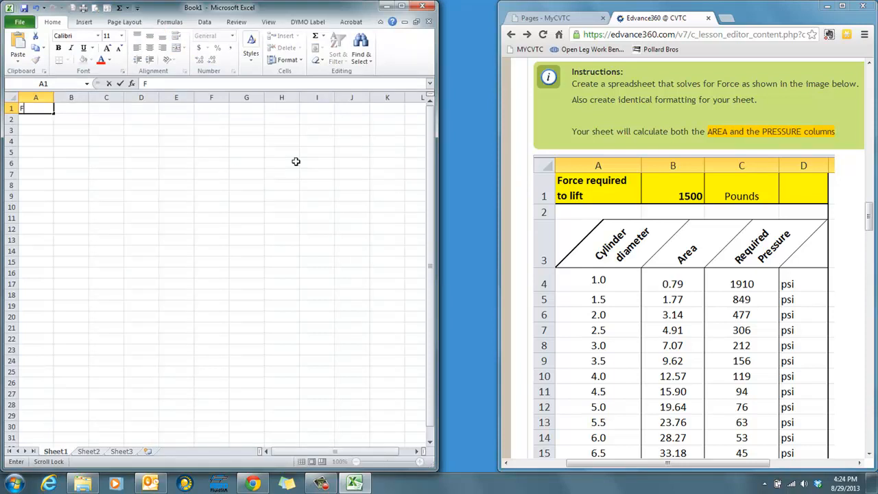
key(BackSpace)
key(BackSpace)
text(ce required to lift)
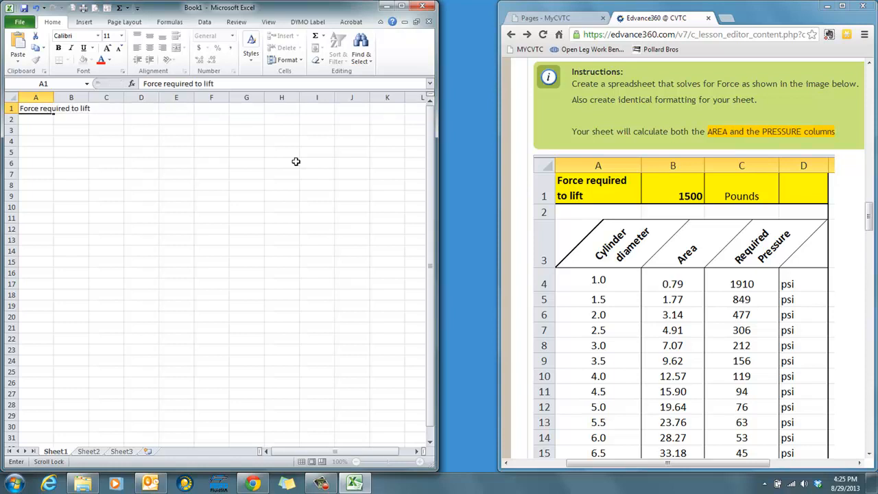
key(Tab)
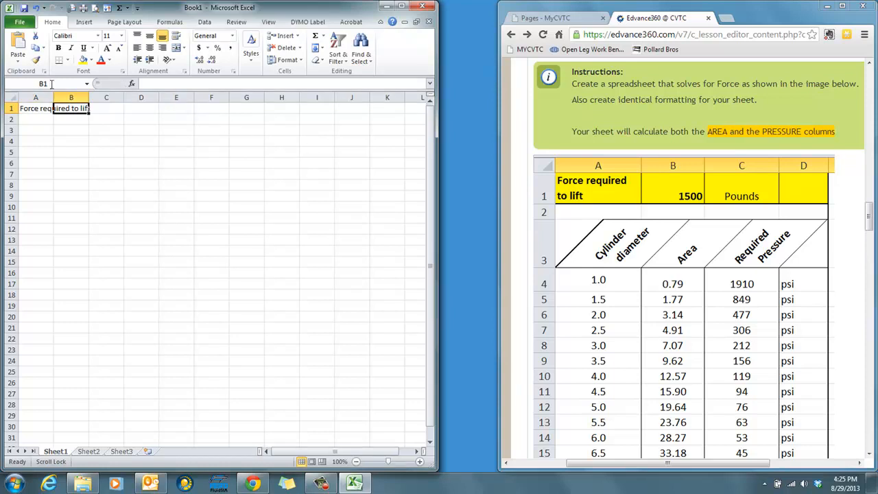
- Enter 1500 in cell B1 and the unit "Pounds" in cell C1
text(1500)
key(Tab)
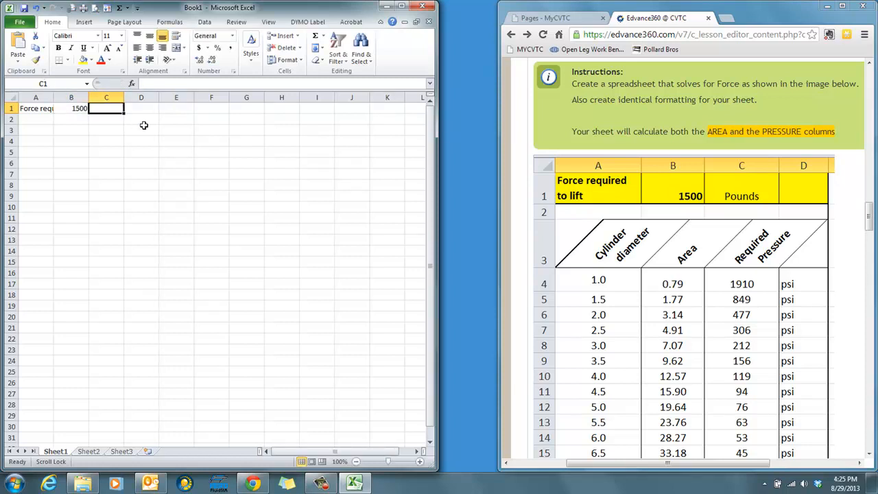
text(Pounds)
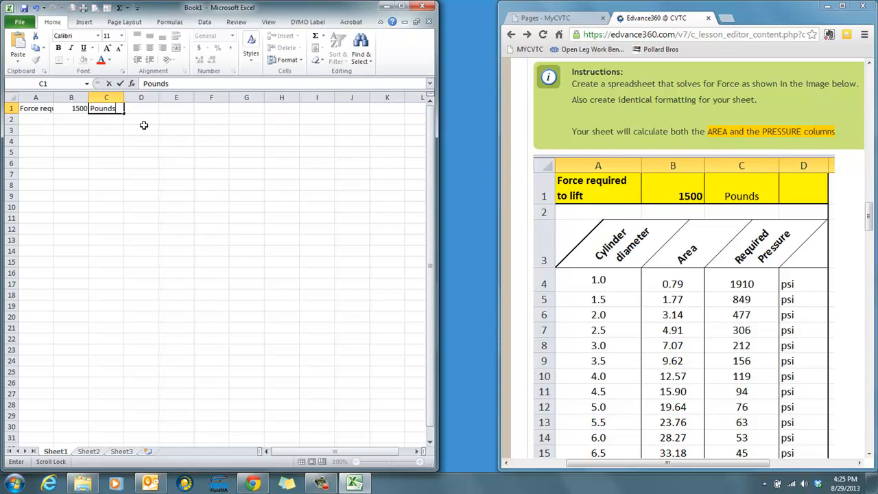
key(Return)
key(Return)
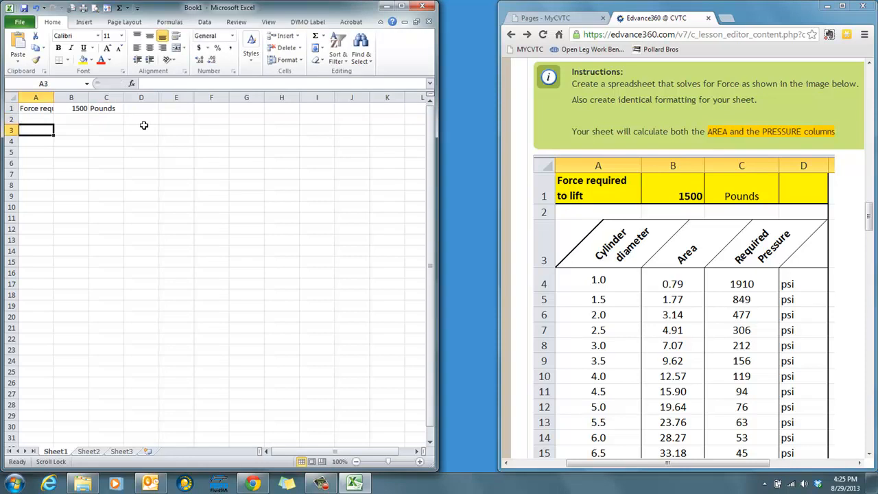
- Enter the column headings "Cylinder diameter", "Area" and "Required Pressure" in cells A3 to C3
click(33, 109)
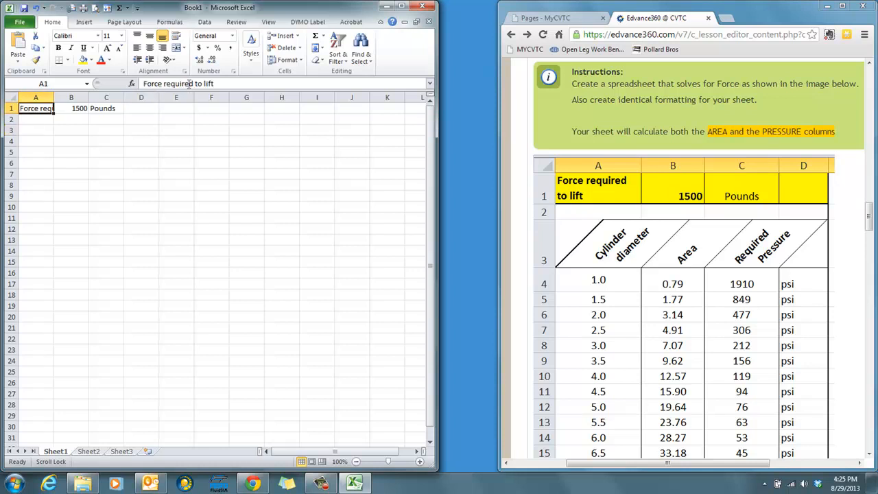
click(34, 133)
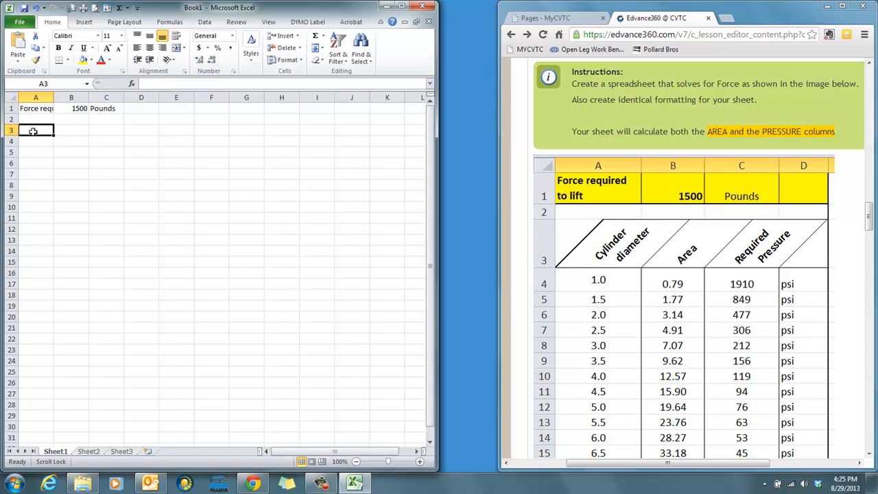
text(Cylinder dia)
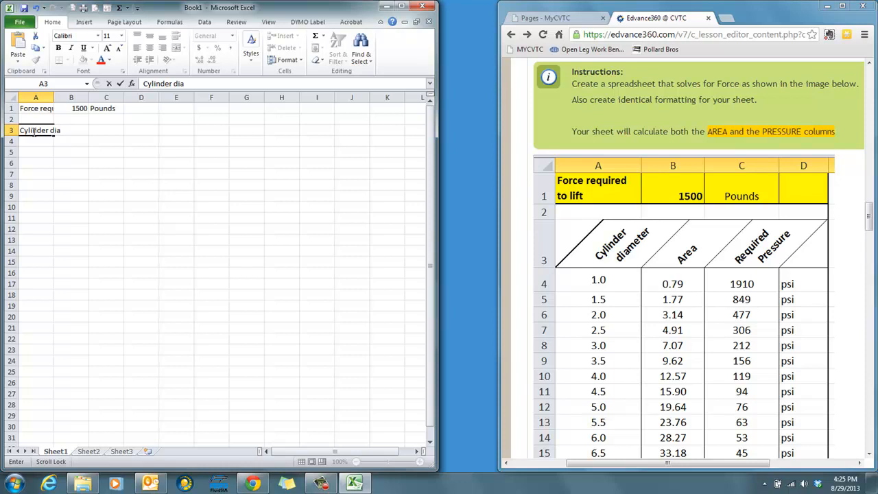
text(meter)
key(Tab)
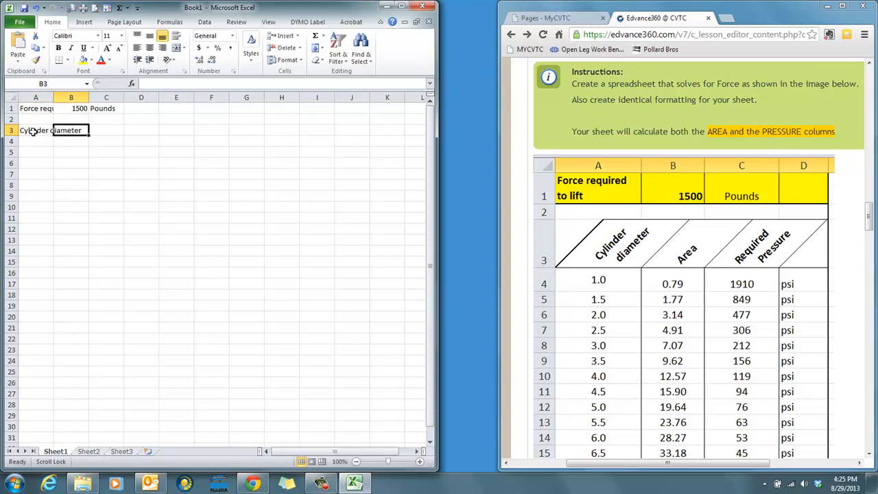
text(Area)
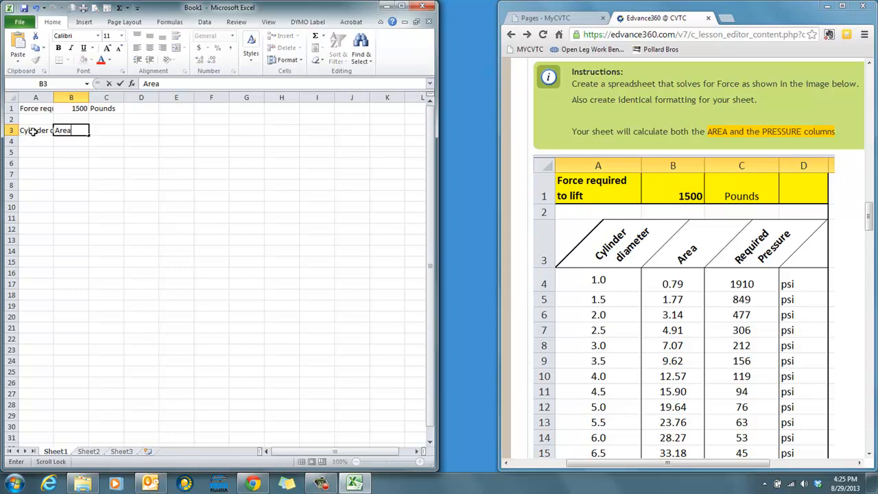
key(Tab)
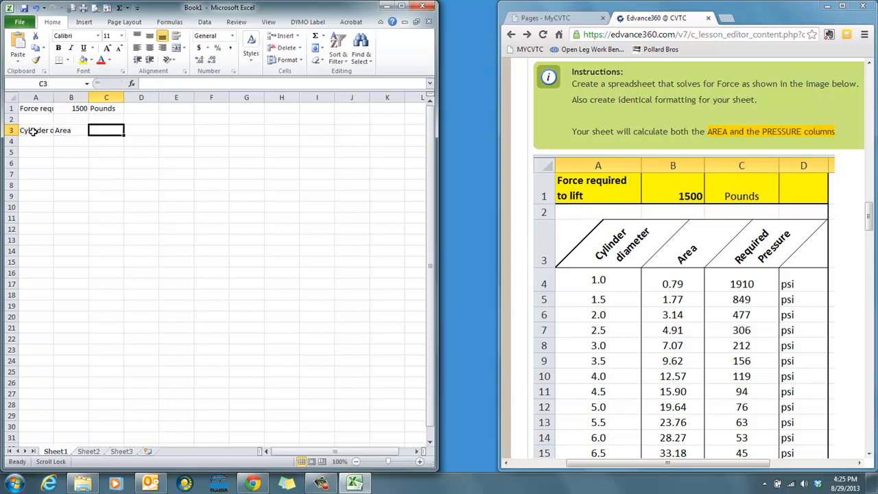
text(Required Pressure)
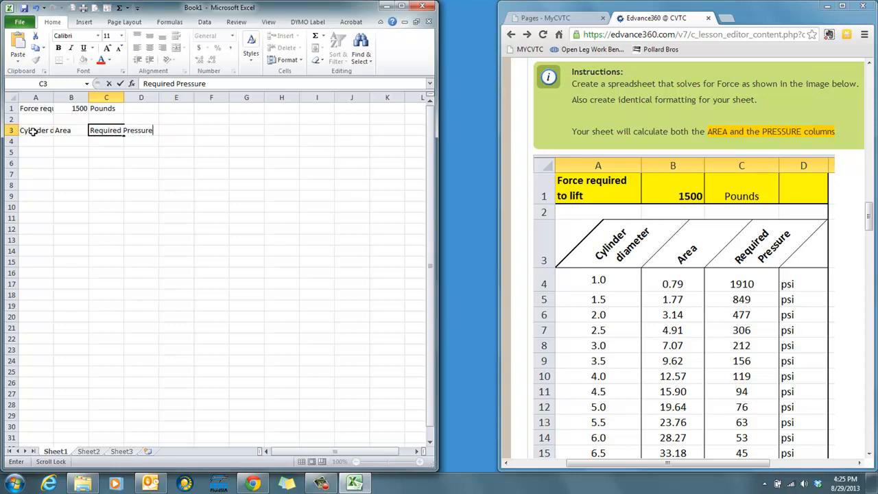
key(Return)
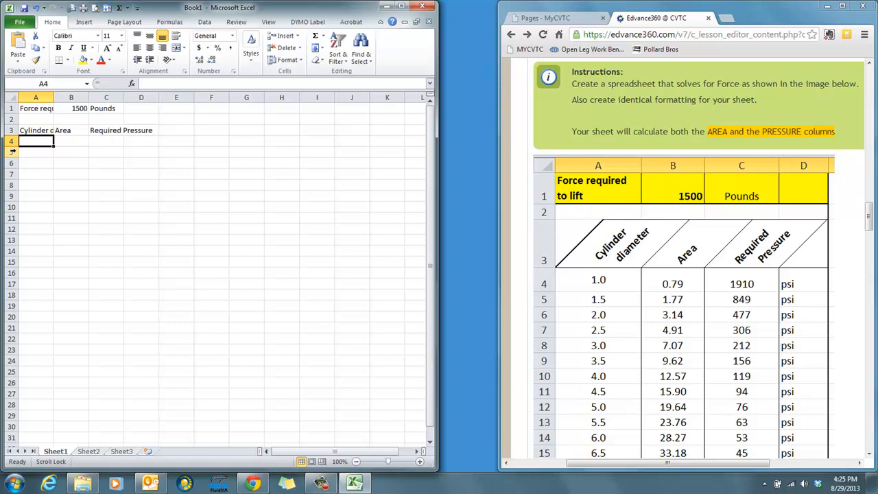
- Enter 1 in cell A4 and format it as a Number with one decimal place
text(1)
key(Return)
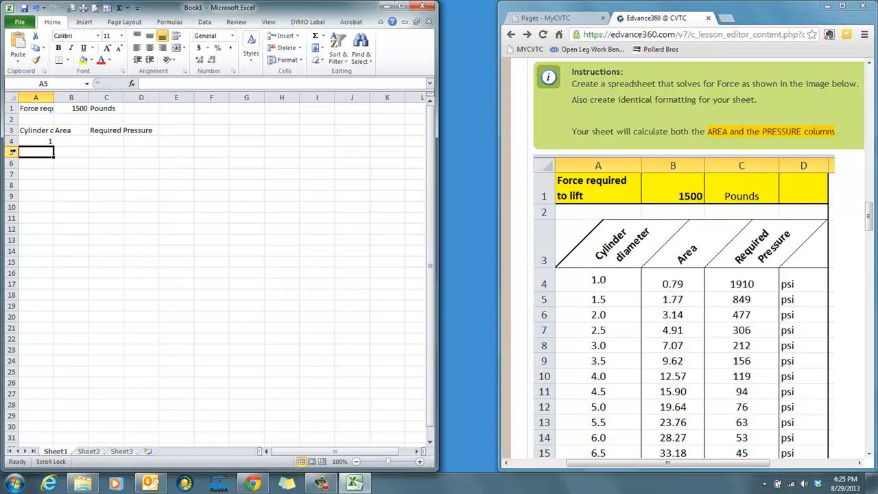
click(37, 140)
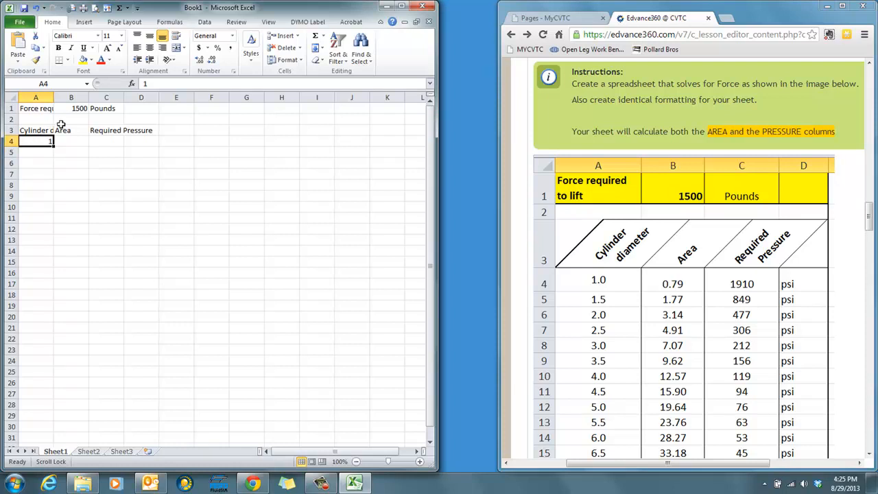
click(233, 72)
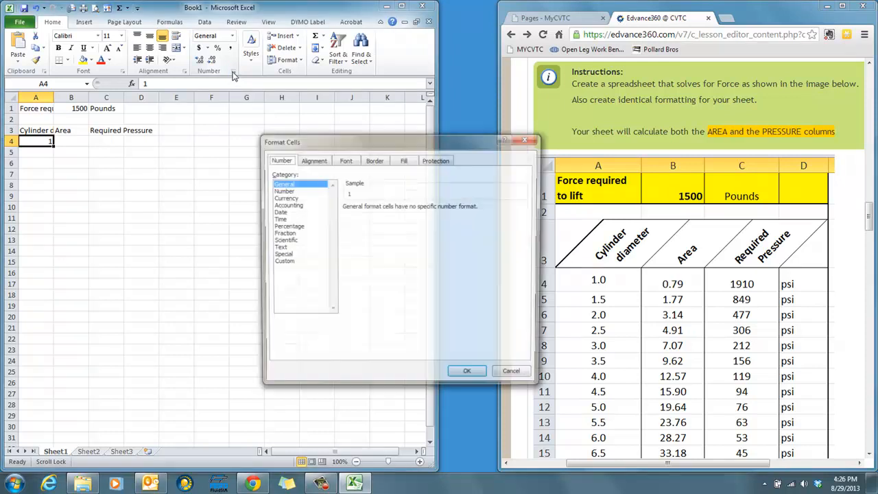
click(281, 190)
click(412, 210)
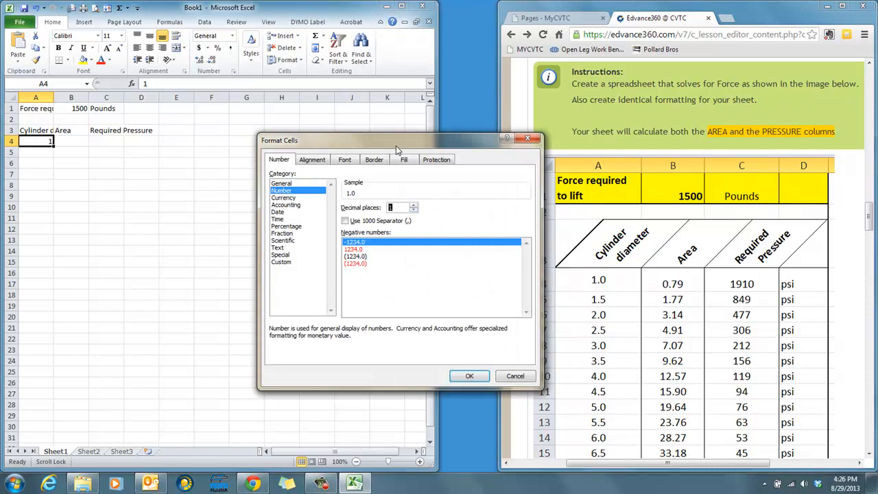
click(469, 376)
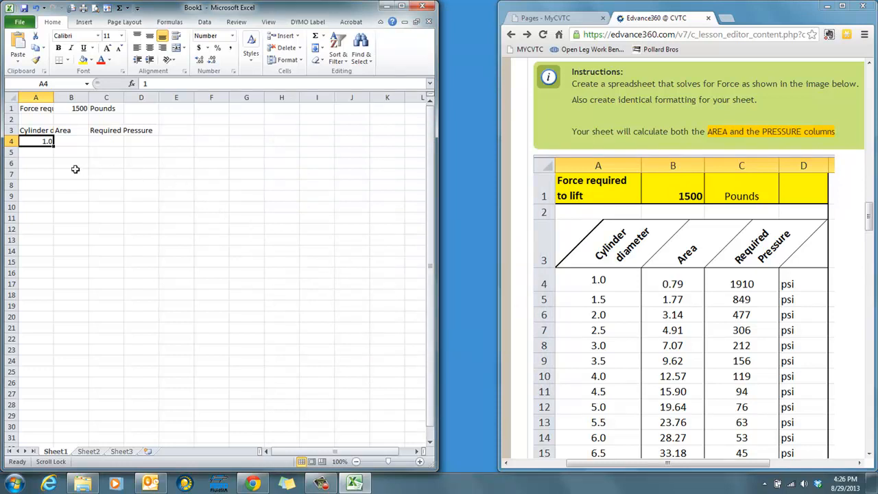
- Enter the formula =A4+0.5 in cell A5 to increase the cylinder diameter by half
click(35, 152)
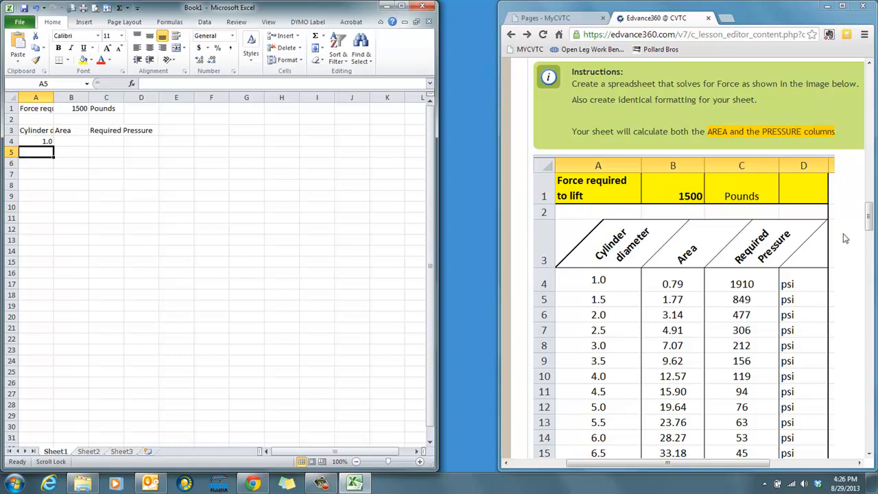
drag(869, 226, 869, 240)
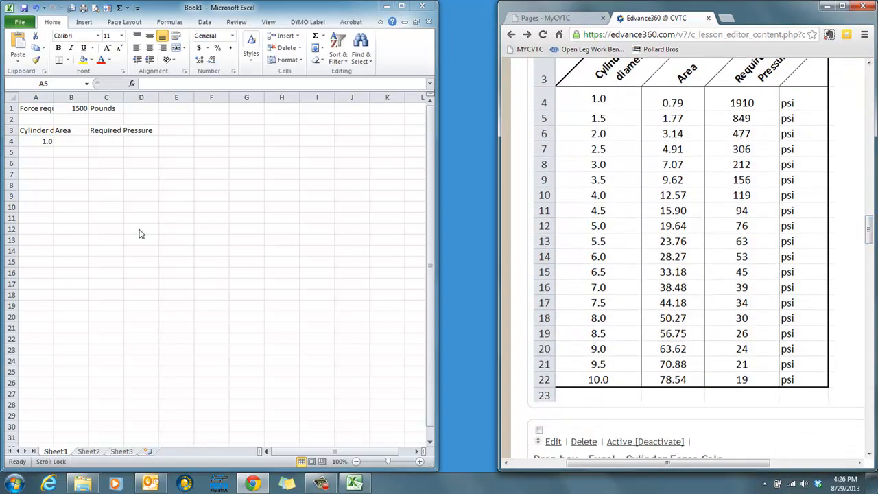
click(34, 150)
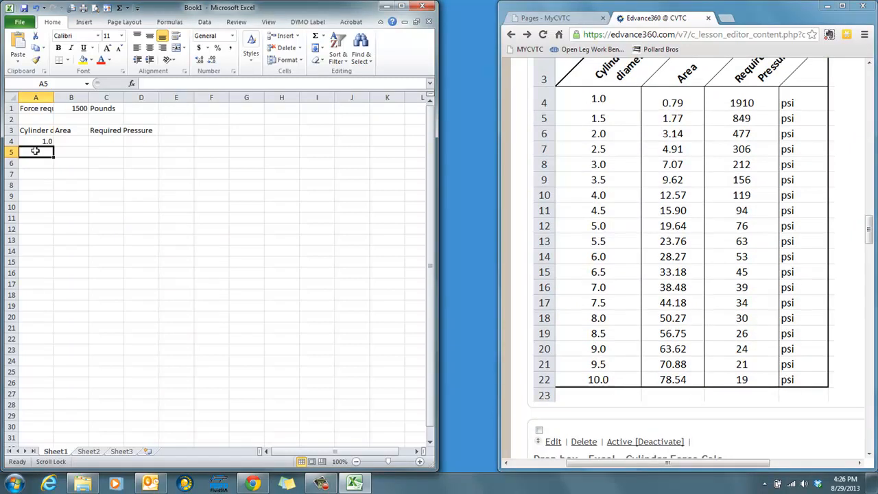
text(=)
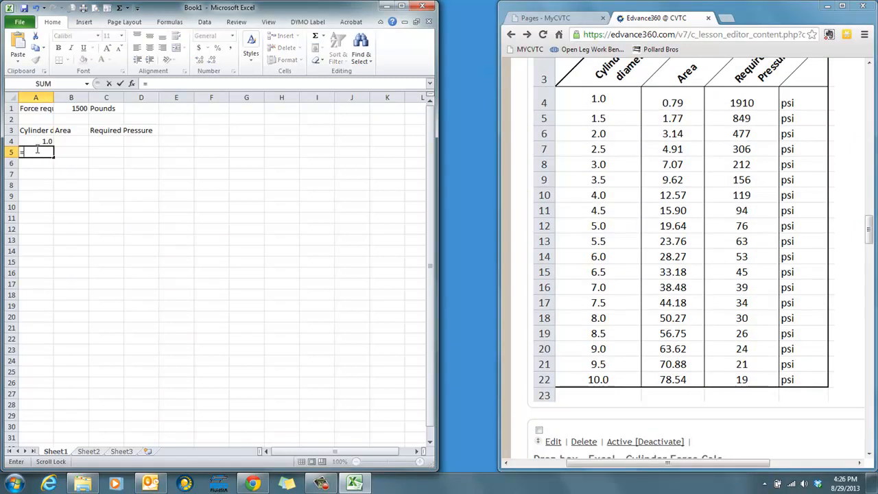
click(38, 142)
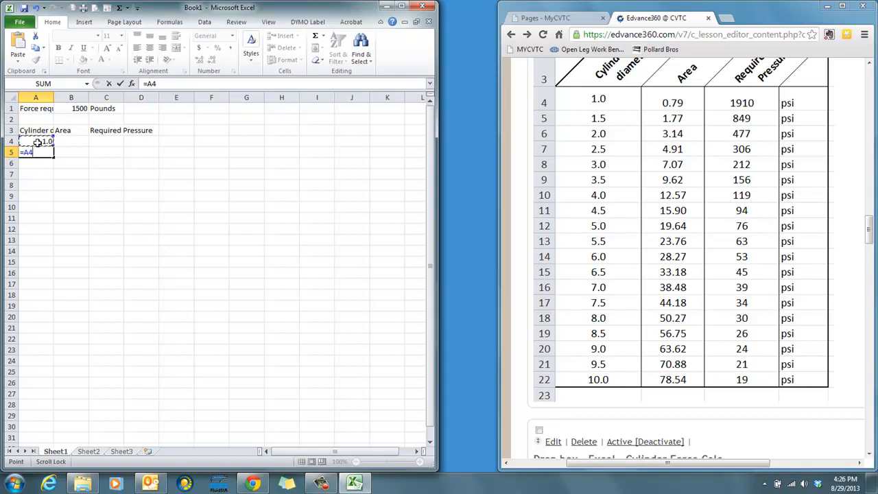
text(+.5)
key(Return)
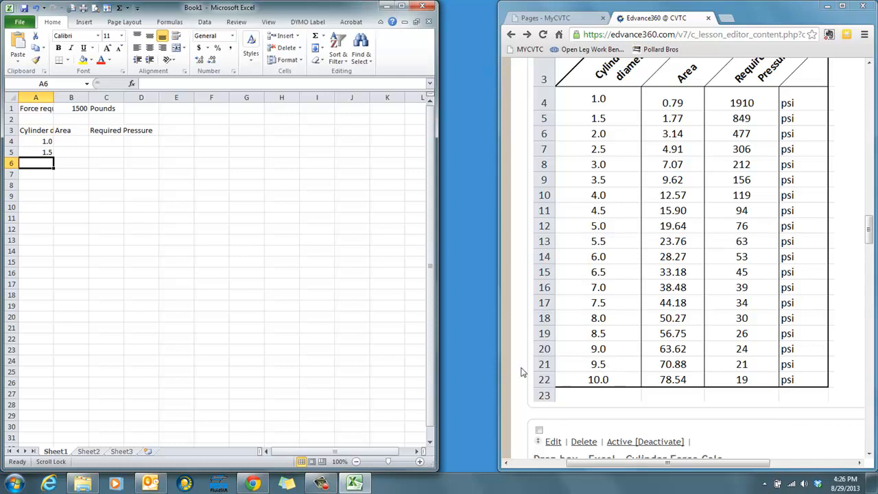
- Fill the diameter formula from A5 down through cell A22
click(32, 153)
drag(33, 153, 37, 336)
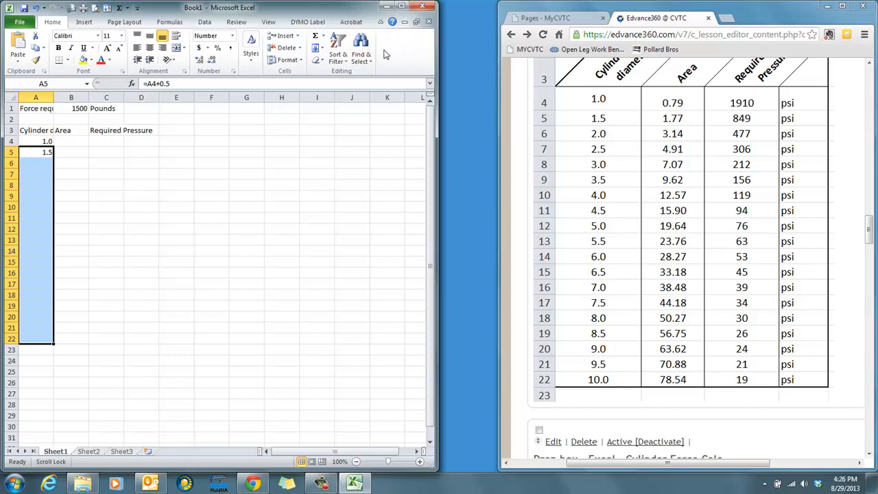
click(403, 9)
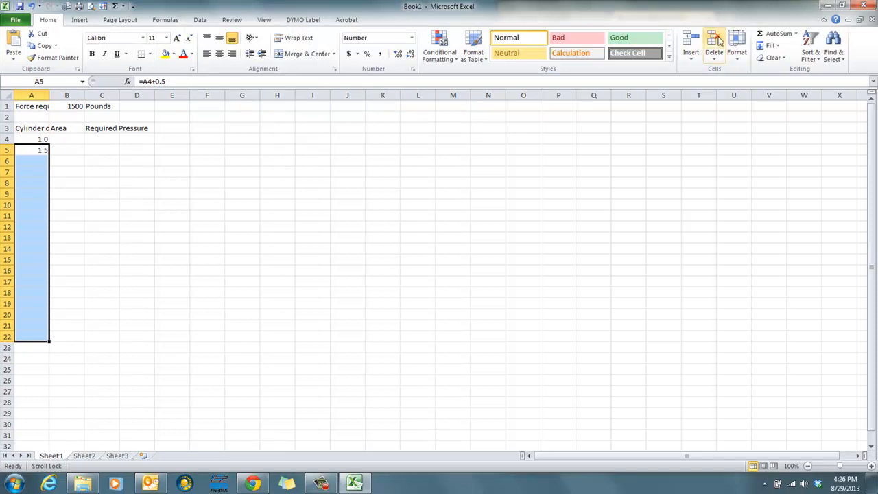
click(777, 47)
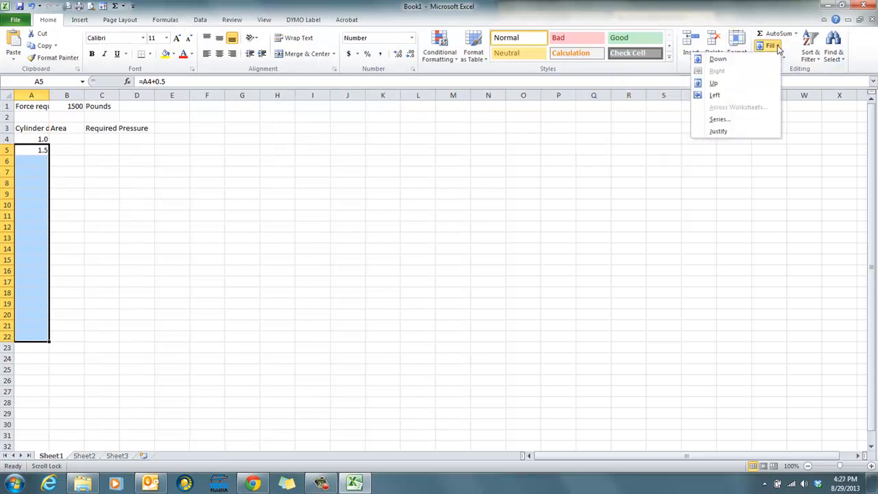
click(728, 62)
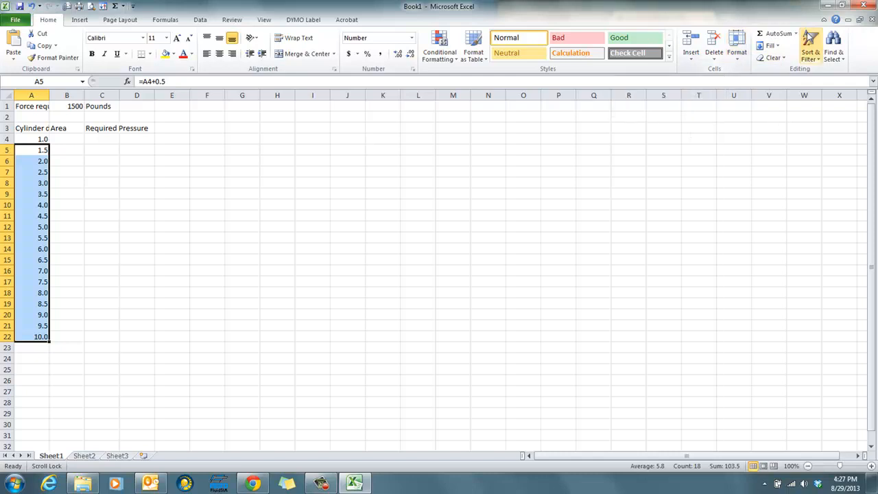
- Place the workbook window beside the browser again and return to the start of the Excel - Cylinder Force Calc instructions
click(841, 6)
drag(129, 81, 2, 48)
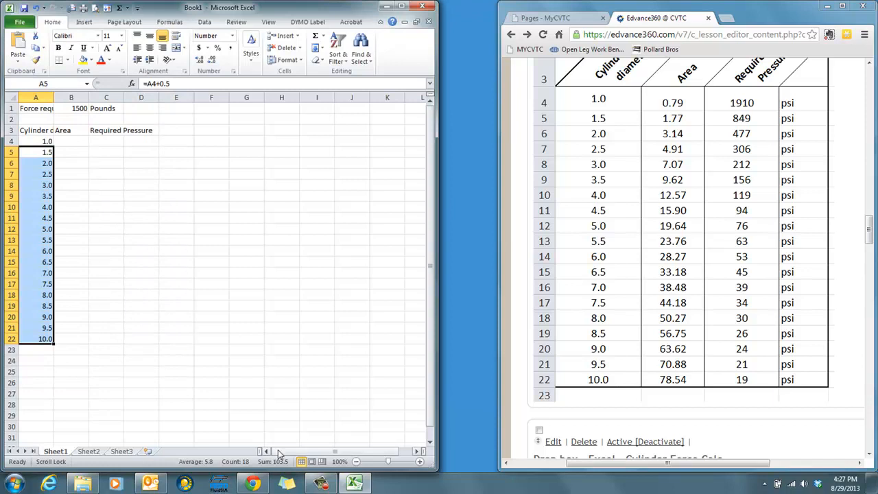
click(170, 305)
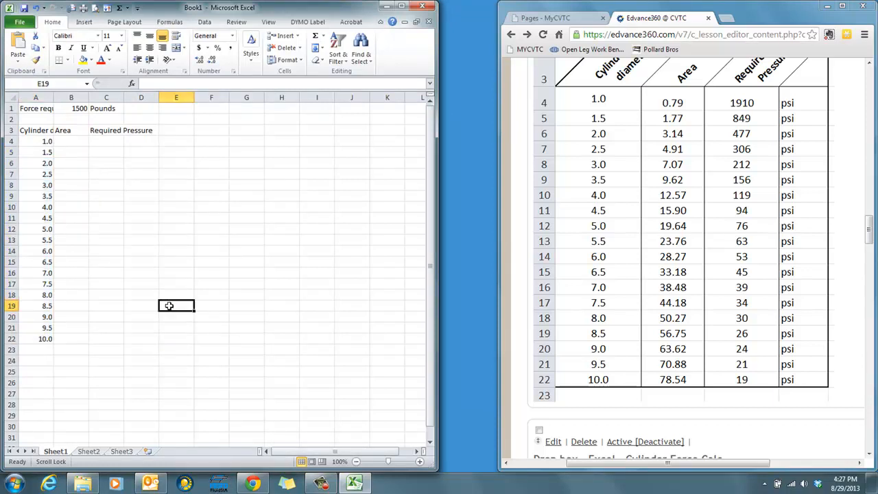
click(843, 168)
scroll(844, 169, up, 6)
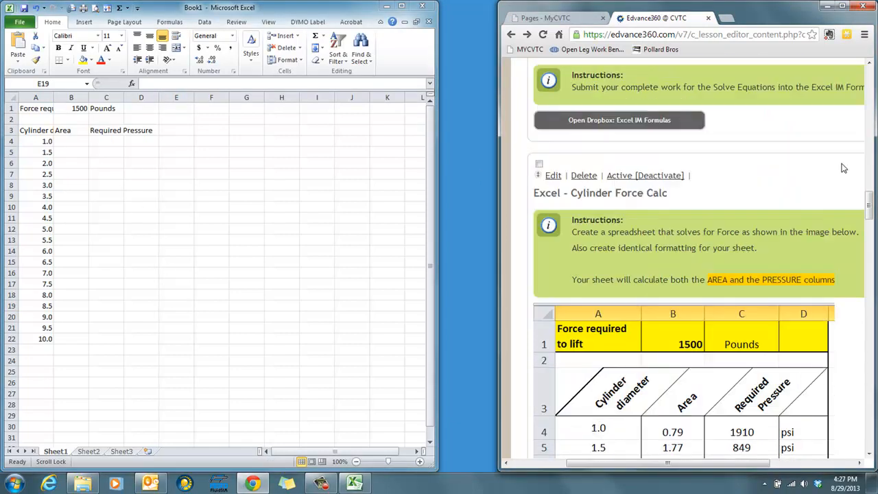
scroll(843, 169, up, 5)
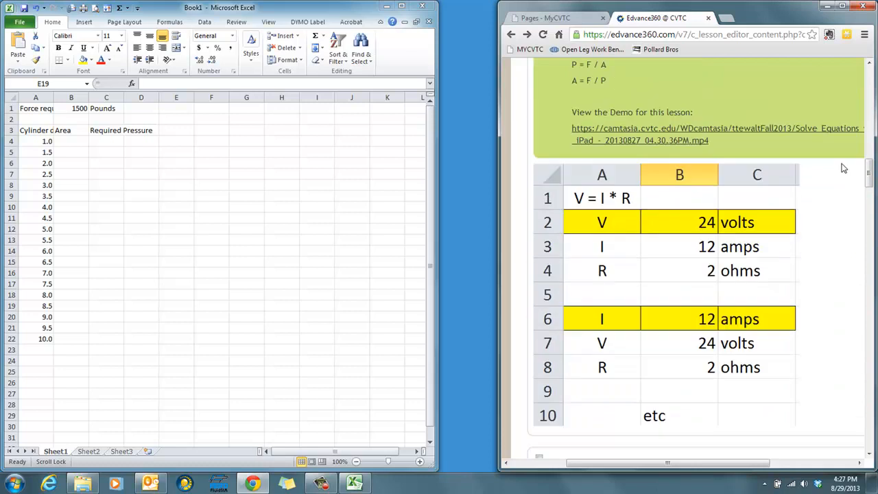
scroll(843, 168, up, 3)
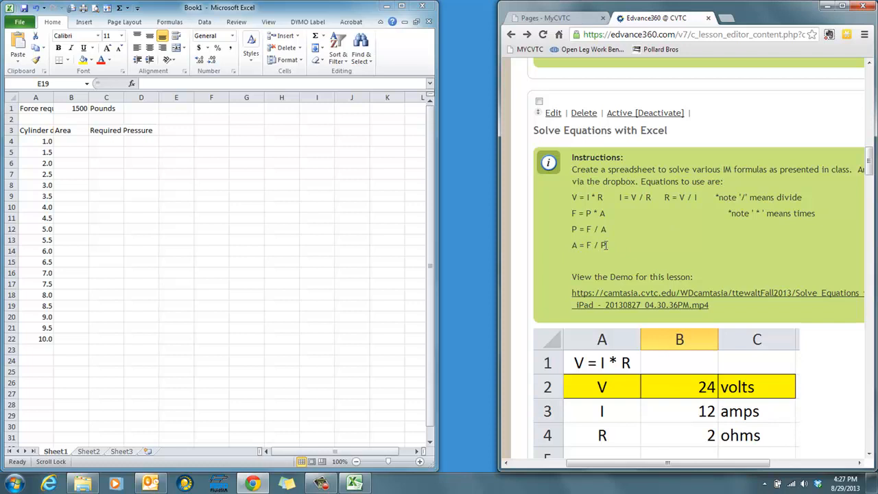
click(68, 140)
click(68, 140)
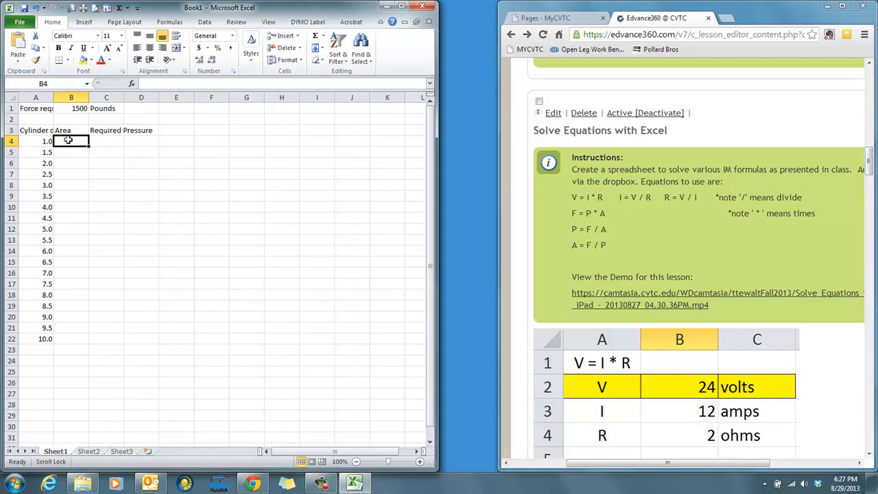
text(=)
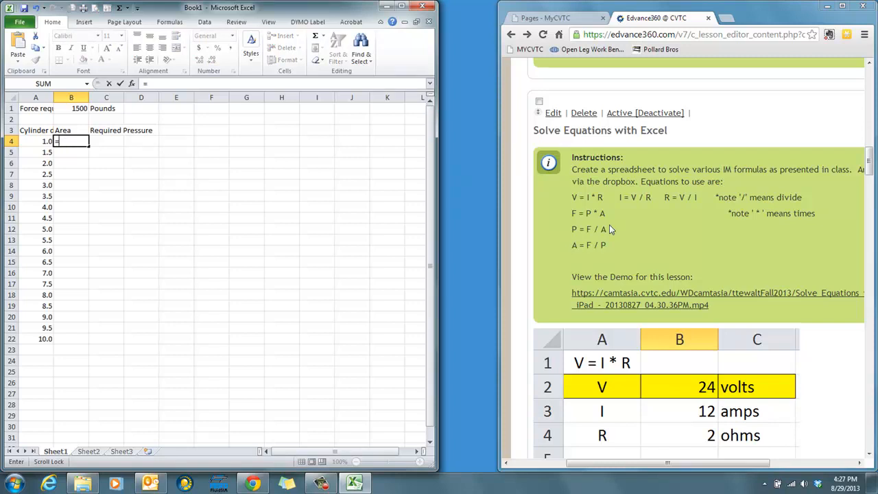
key(BackSpace)
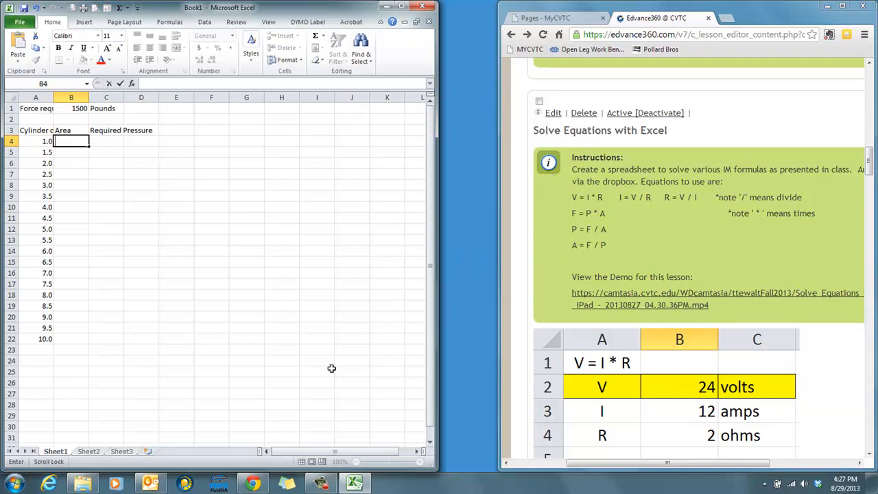
click(325, 485)
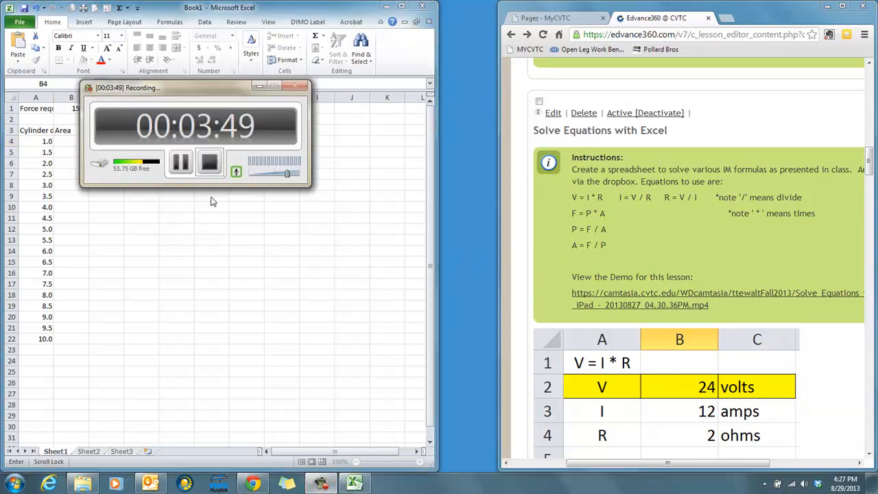
click(180, 162)
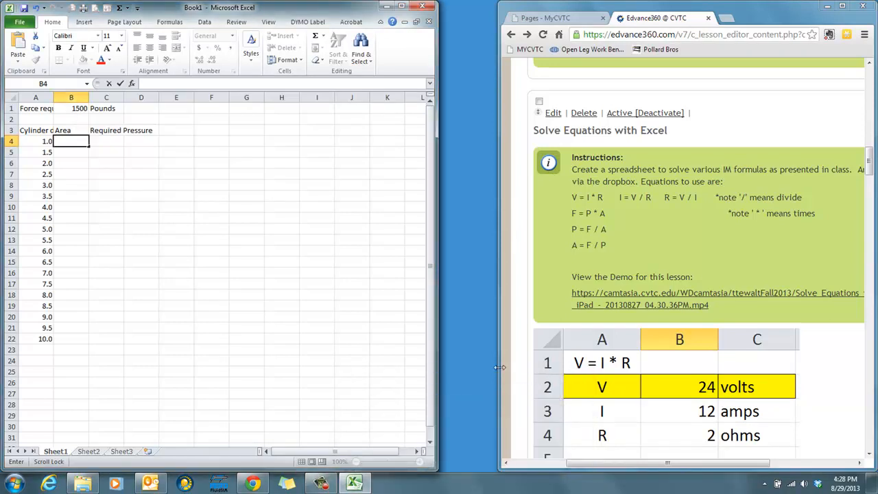
click(256, 163)
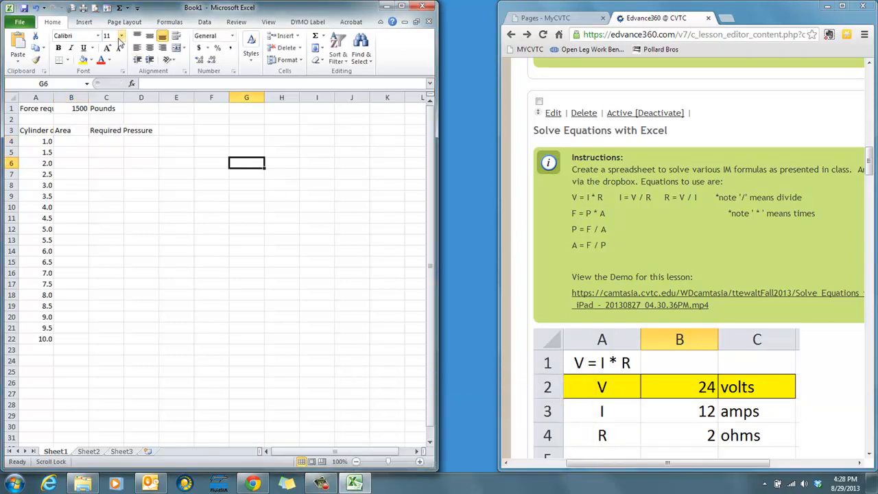
- Insert a text box over about H5:K16 and write the note "Area = Diam * Diam * .7854" in it
click(86, 23)
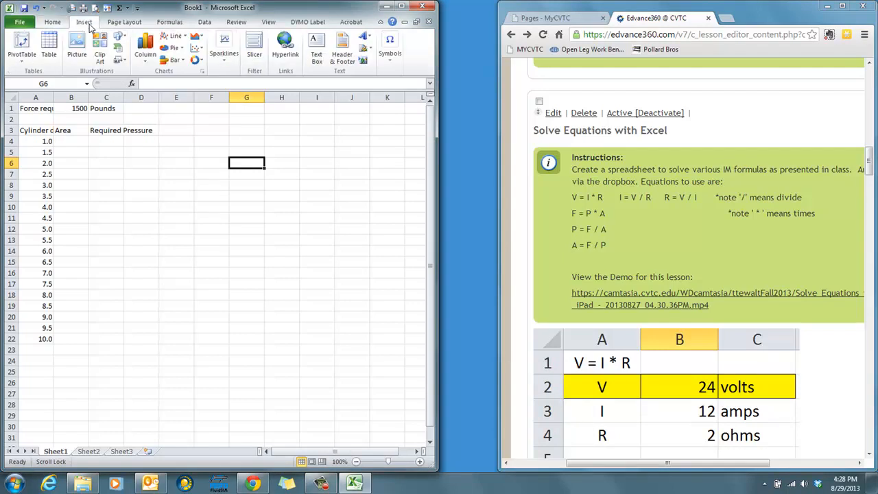
click(317, 53)
drag(273, 152, 394, 280)
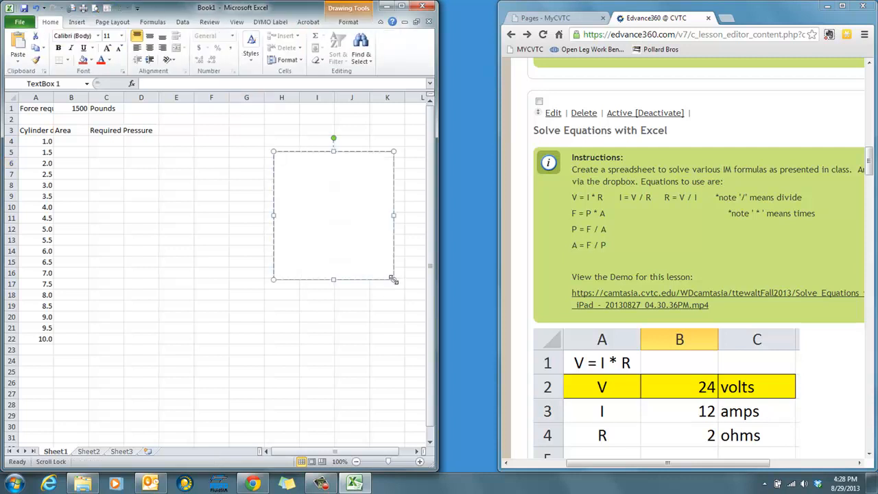
text(Area = Diam * Diam * .7854)
- Add the alternative formula "Area = D^2 x 0.7854" on a new line of the note
key(Return)
text(Area)
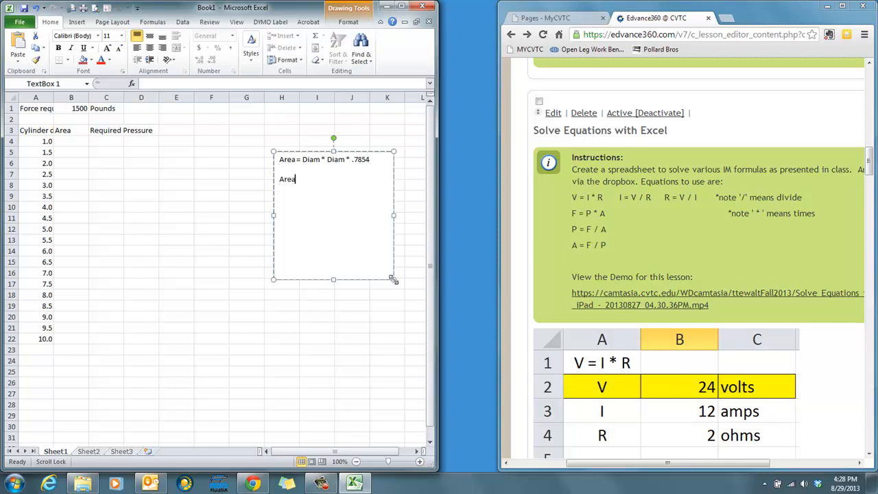
text( = D^2 x 0.7854)
- Enter the formula =A4*A4*.7854 in cell B4 to calculate the area from the cylinder diameter
click(64, 141)
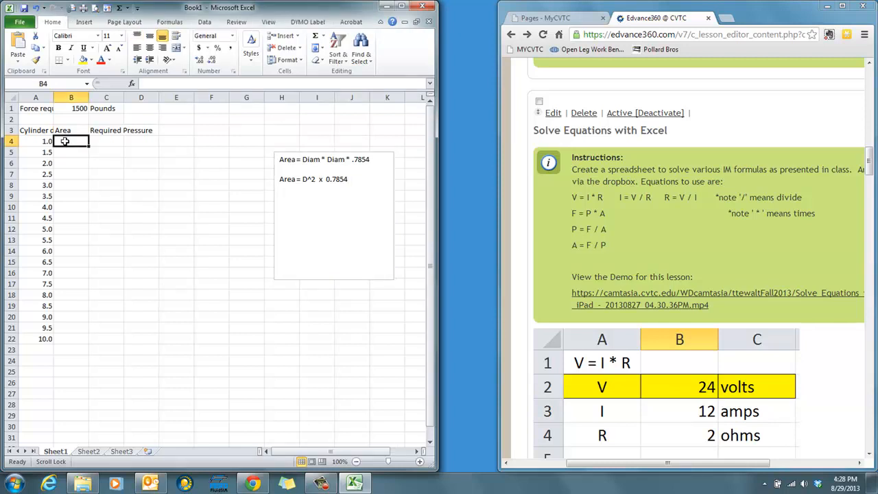
text(=)
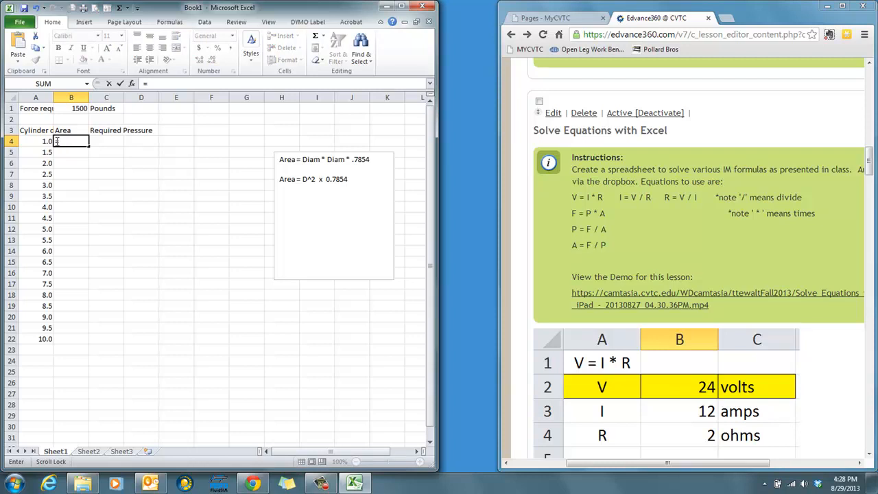
click(34, 140)
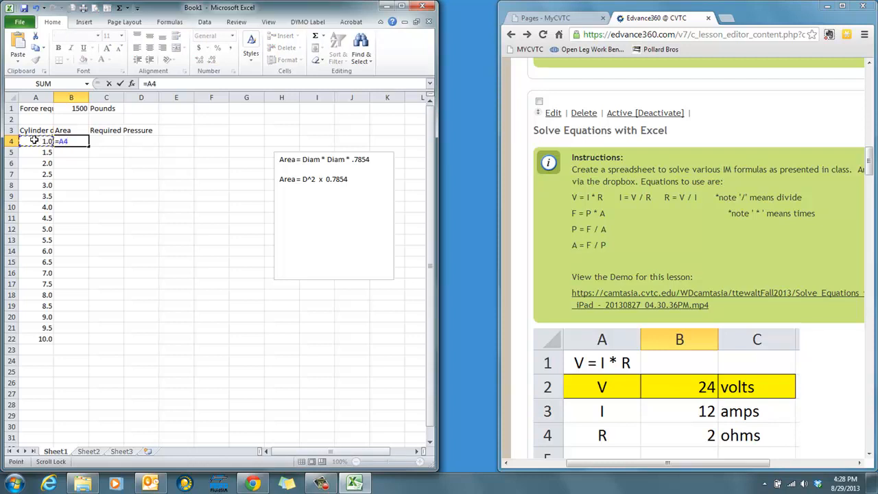
text(*)
click(34, 140)
text(*.7854)
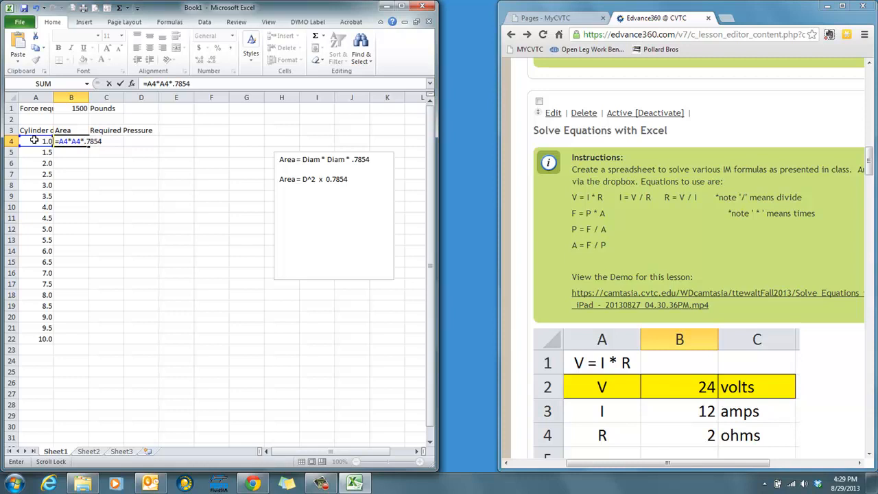
key(Return)
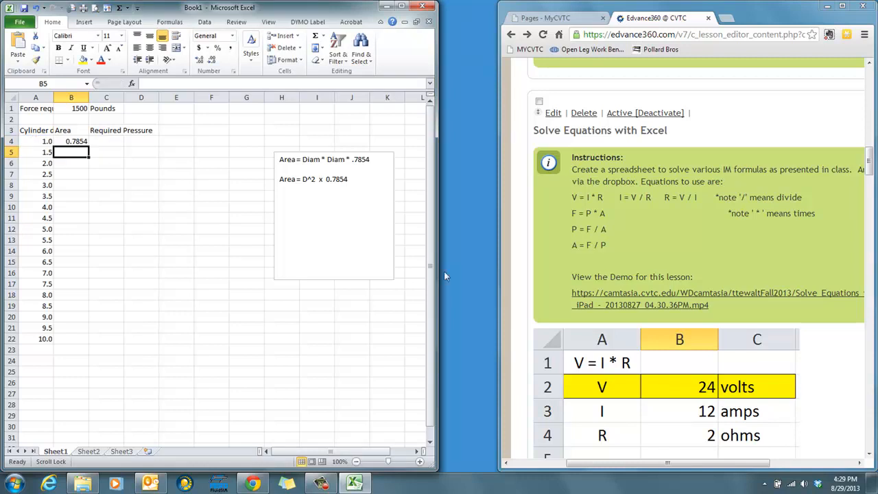
- Check the assignment's reference table and fill the area formula from B4 down through B22
click(521, 319)
scroll(521, 319, down, 12)
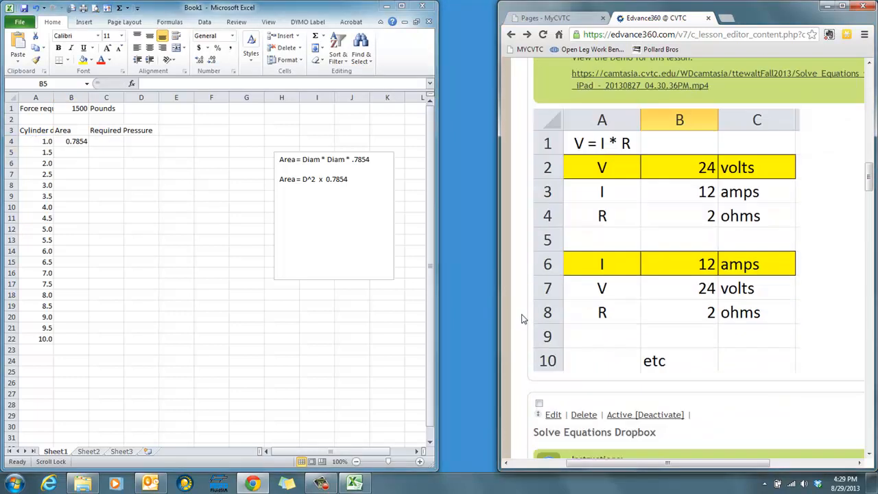
scroll(522, 319, down, 1)
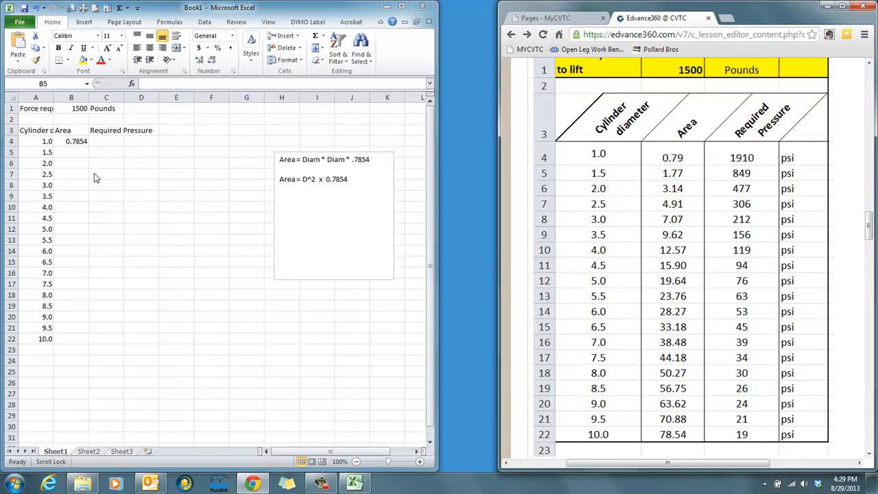
click(75, 142)
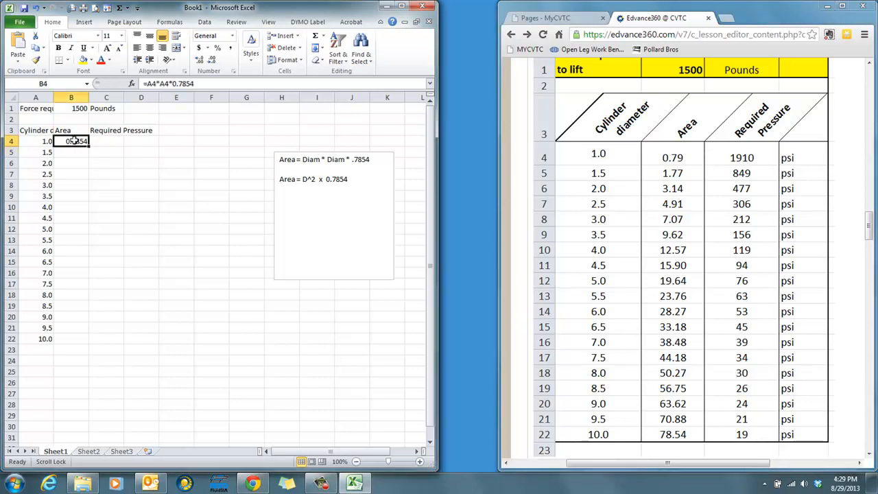
drag(74, 147, 73, 339)
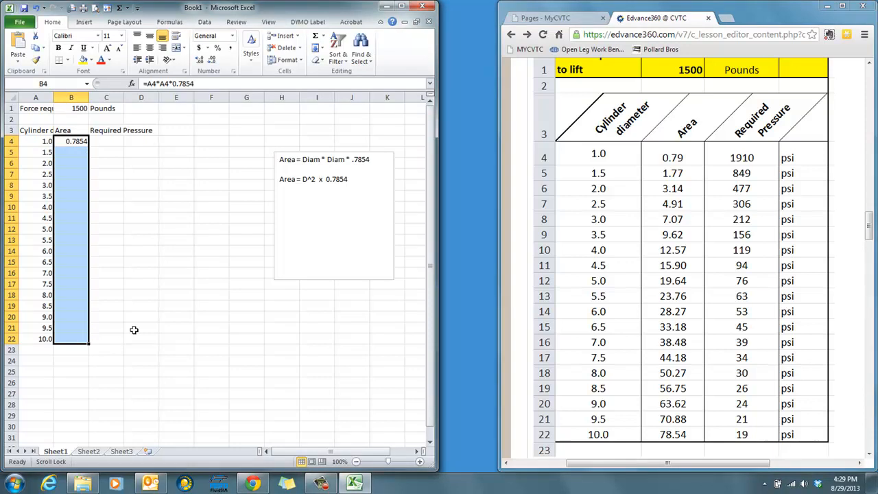
key(ctrl+d)
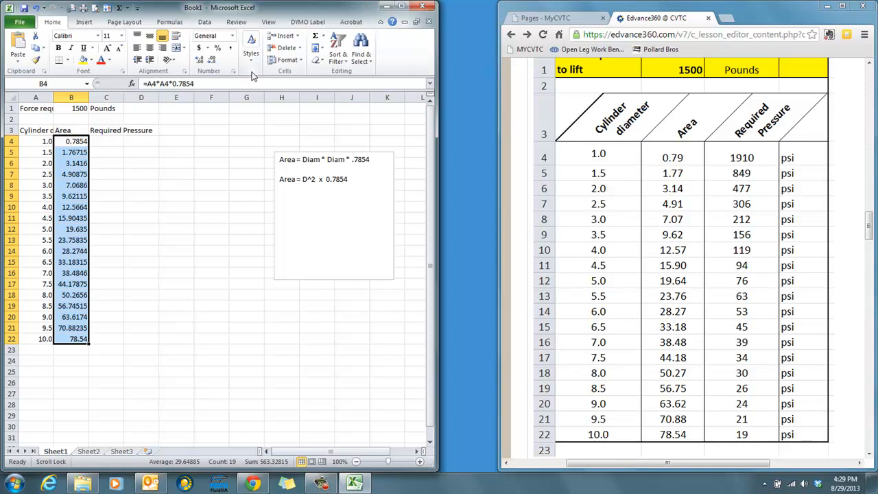
- Format the area values in B4:B22 to show two decimal places
click(203, 61)
click(213, 62)
click(212, 62)
click(213, 62)
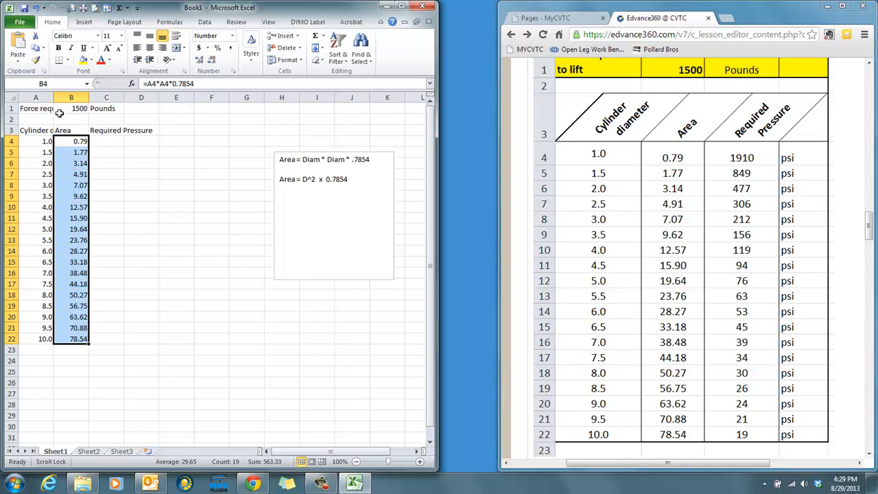
- Add the force formula "F = P x A" below the area formulas in the text box note
click(101, 141)
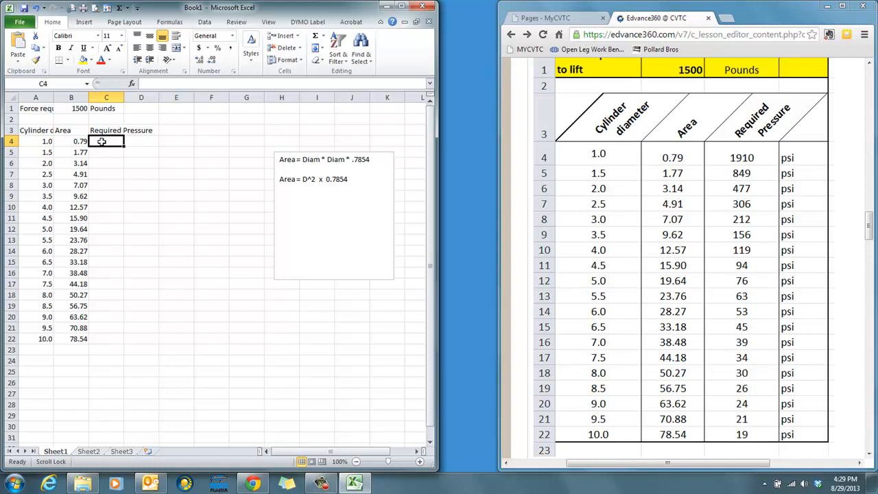
click(359, 181)
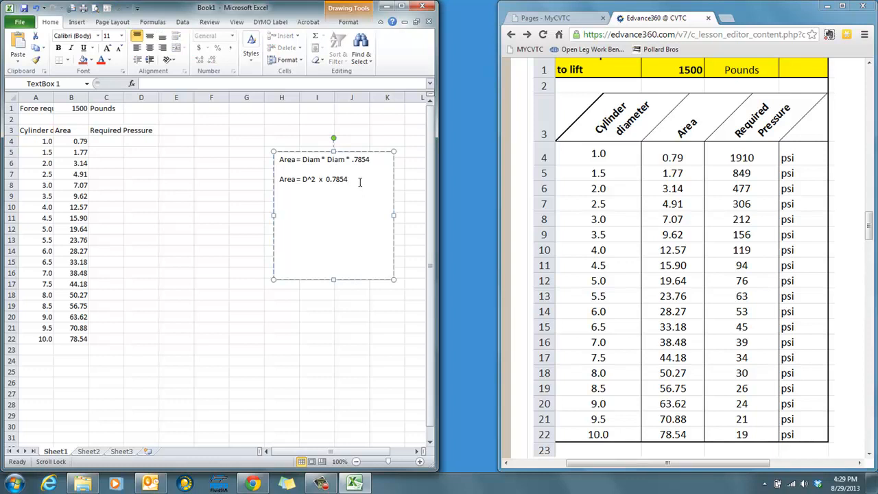
key(Return)
key(Return)
text(F = P x A)
- Look up the pressure equation in the Solve Equations with Excel instructions and add "P = F / A" to the text box note
click(520, 147)
scroll(520, 147, up, 5)
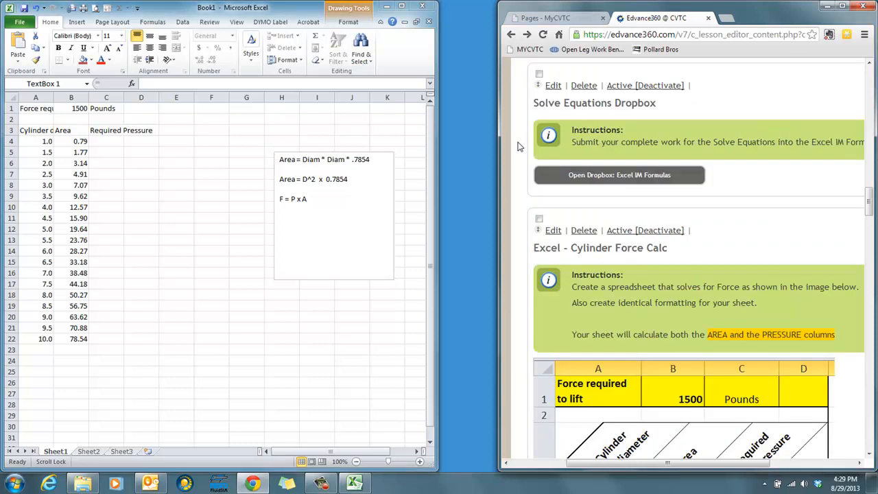
scroll(519, 146, up, 3)
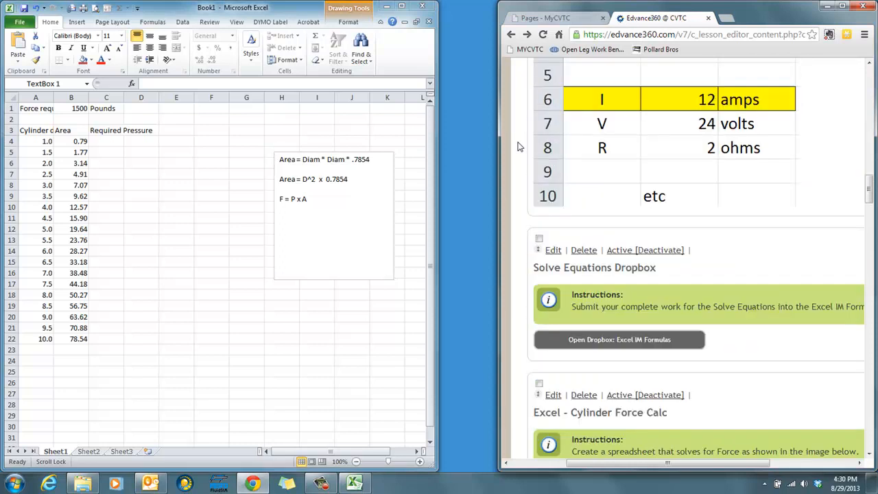
scroll(520, 146, up, 5)
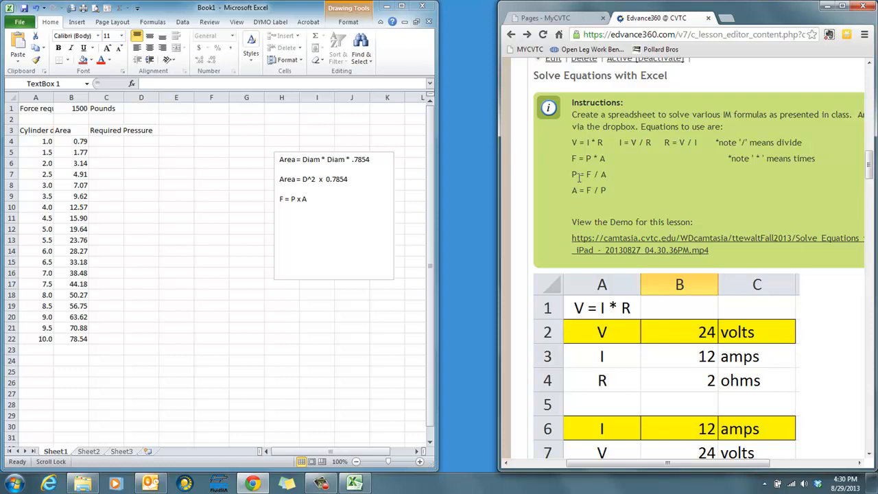
click(317, 199)
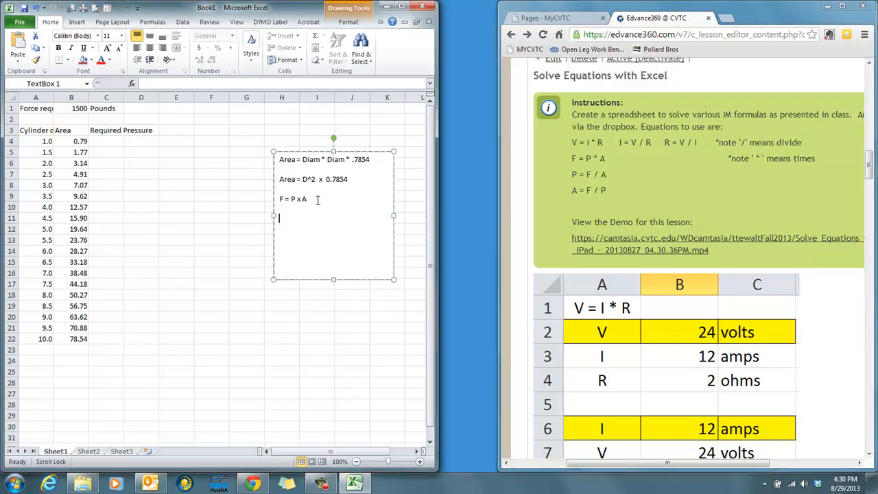
text(P = F / A)
- Enter the formula =B1/B4 in cell C4 to calculate the required pressure
click(103, 143)
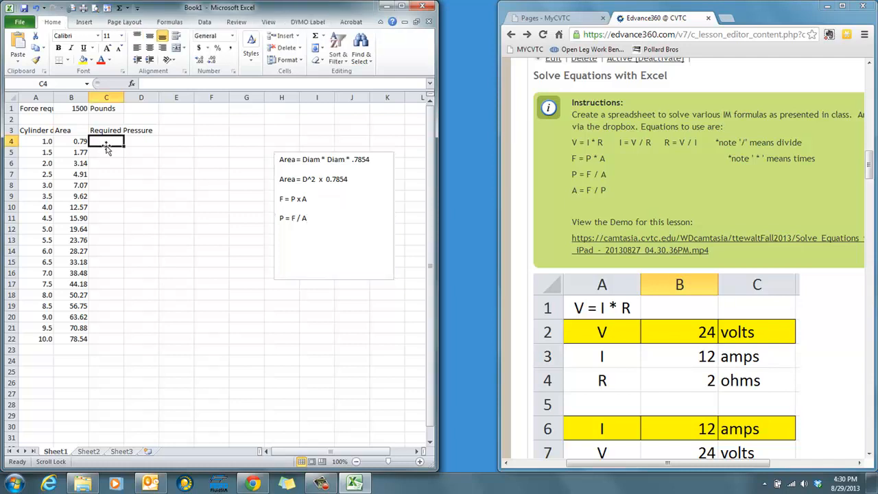
text(=)
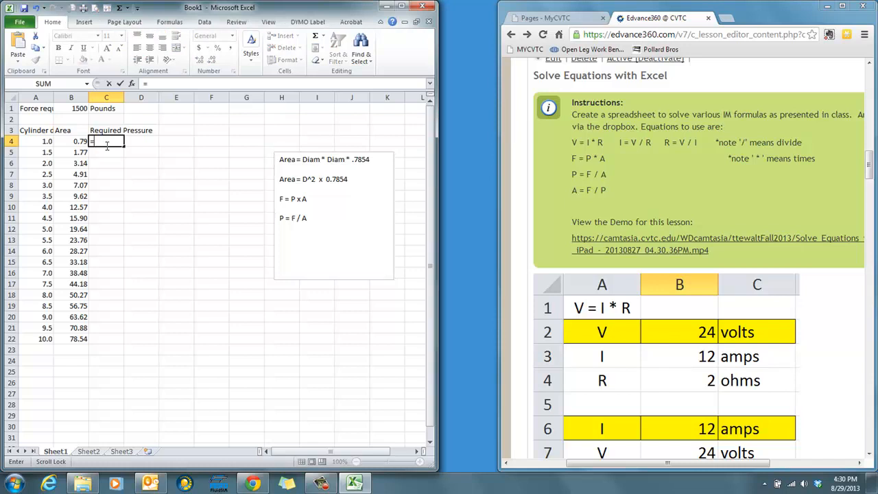
click(80, 108)
text(/)
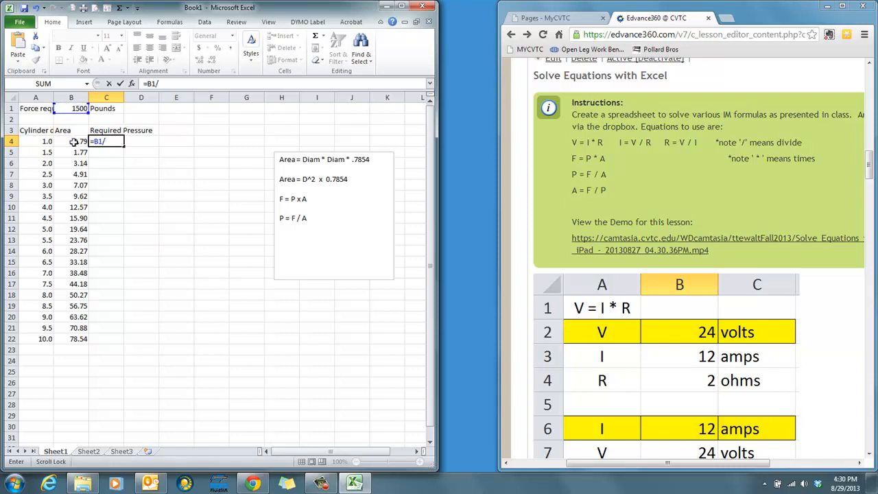
click(73, 141)
key(Return)
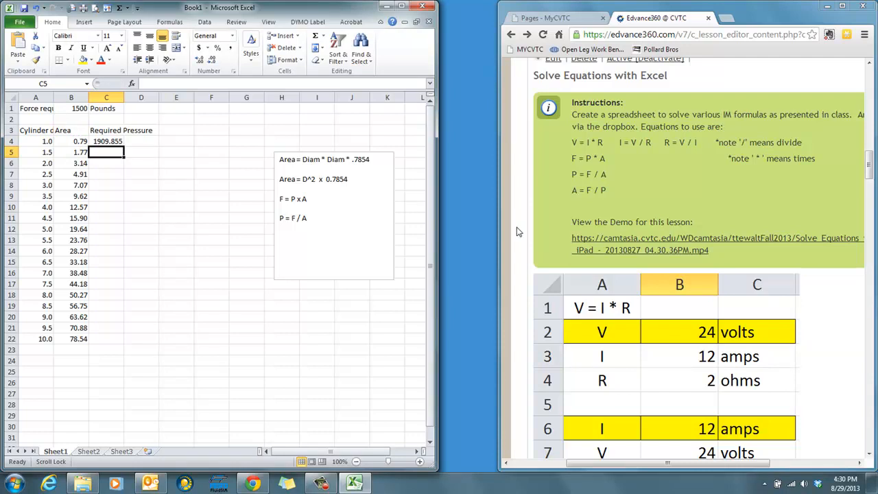
- Compare the calculated pressure in C4 with the assignment's image and examine the cell references in its formula
scroll(518, 232, down, 10)
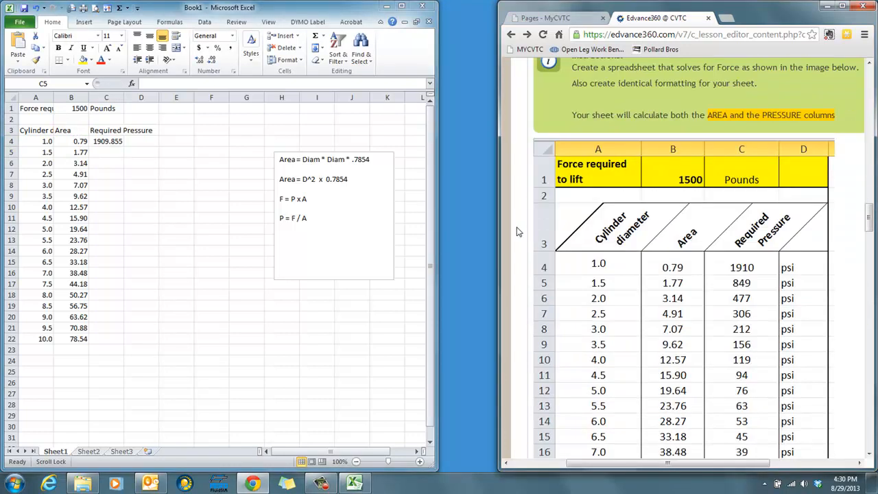
click(115, 140)
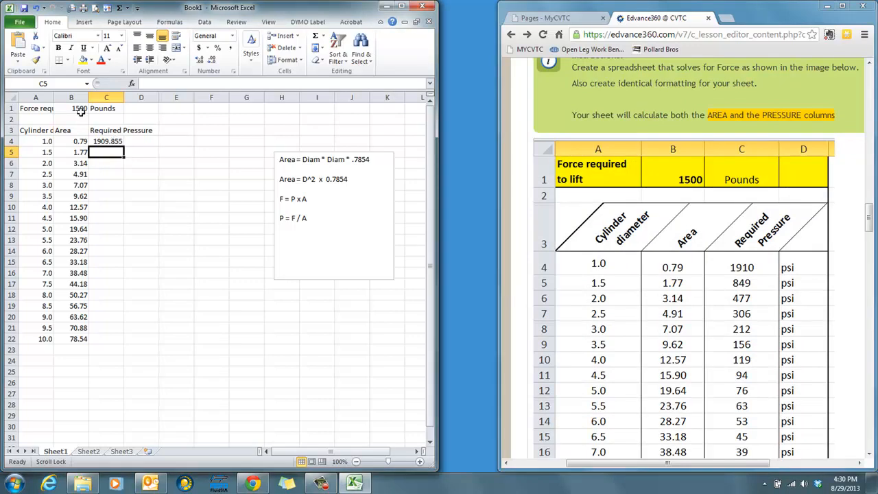
click(110, 141)
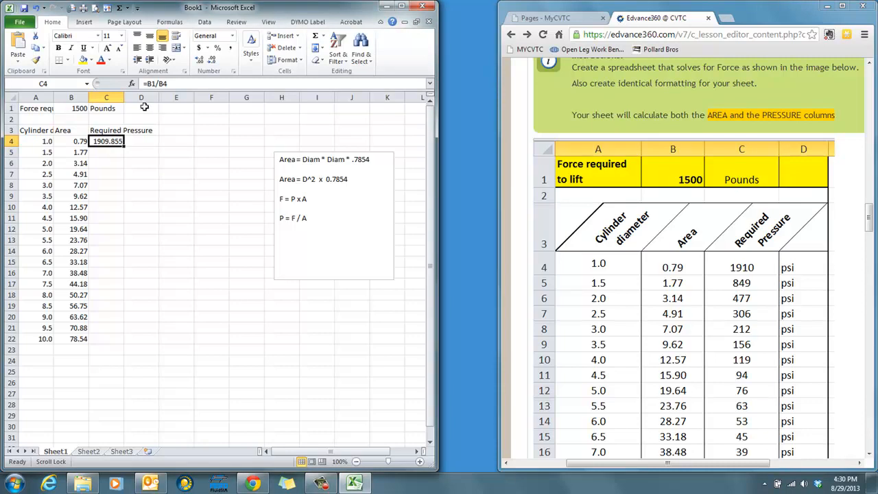
click(159, 83)
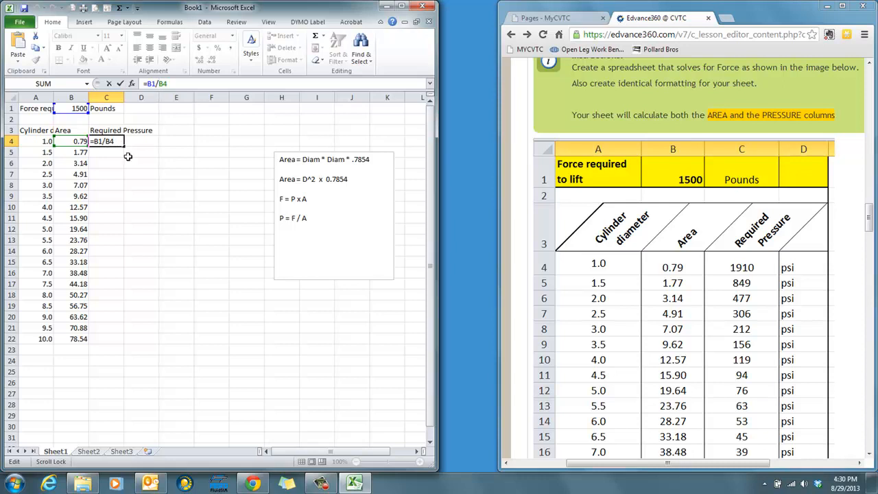
click(150, 175)
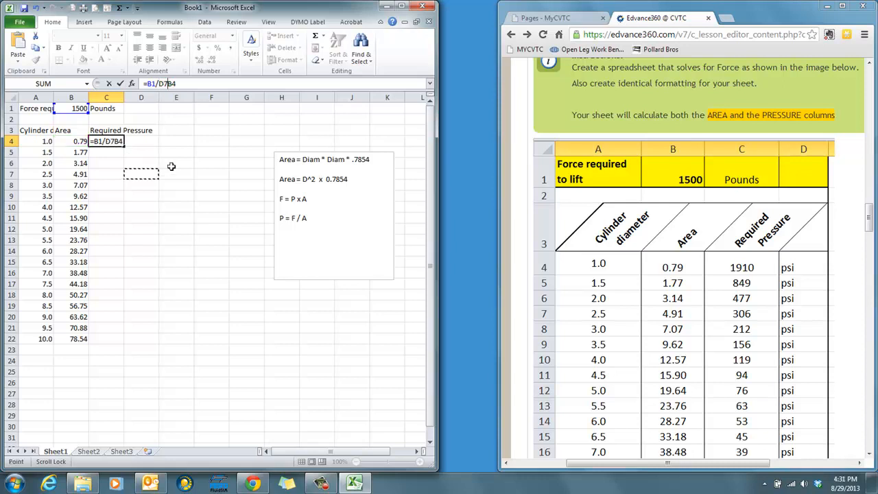
click(175, 163)
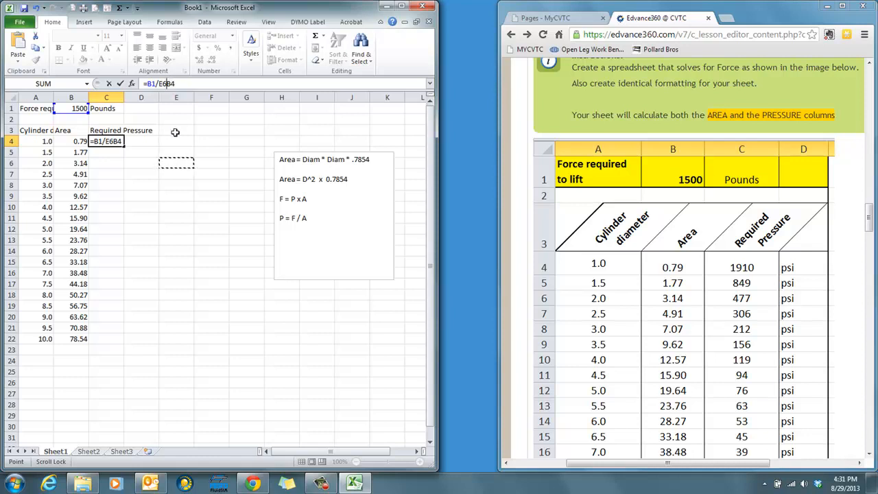
key(Escape)
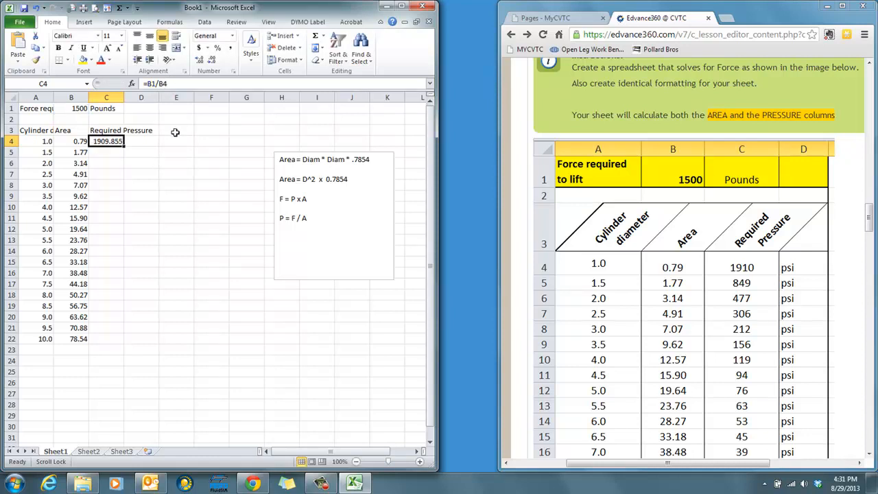
- Fill the pressure formula from C4 down through C22
click(106, 206)
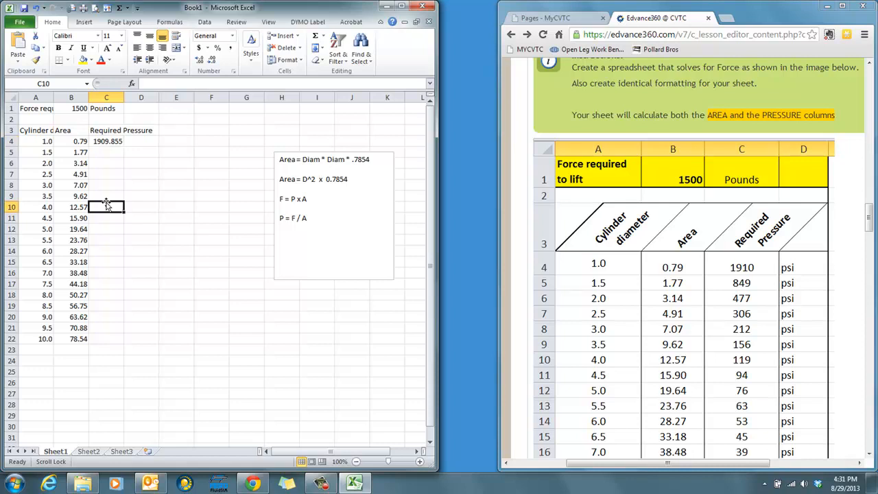
drag(109, 142, 113, 334)
key(ctrl+d)
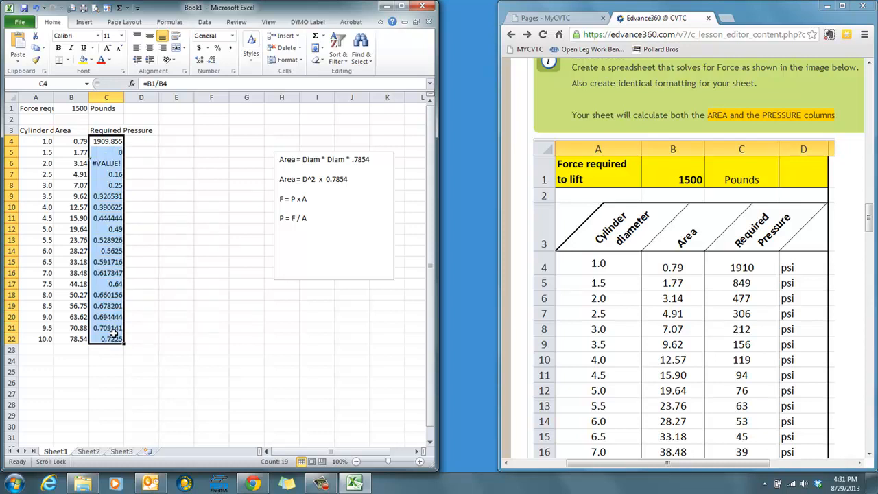
- Check the pressure column in the assignment's image and format C4:C22 to show no decimal places
click(520, 250)
scroll(519, 251, down, 2)
scroll(519, 251, up, 1)
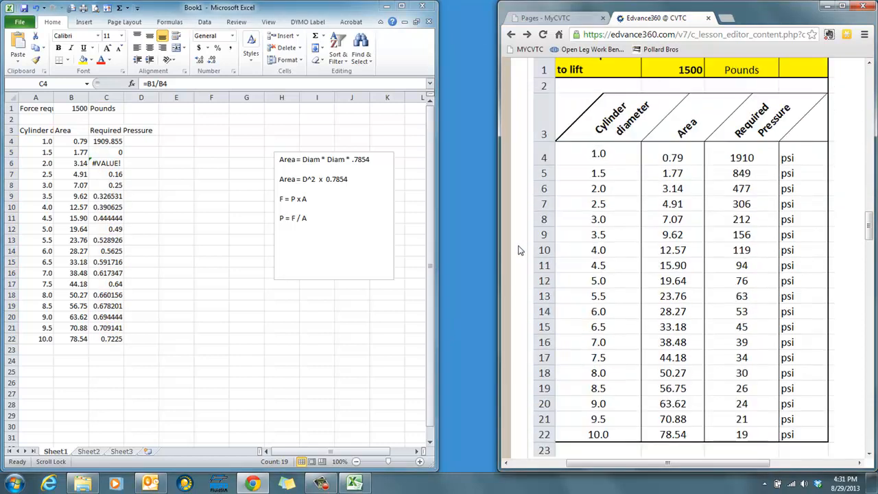
click(106, 142)
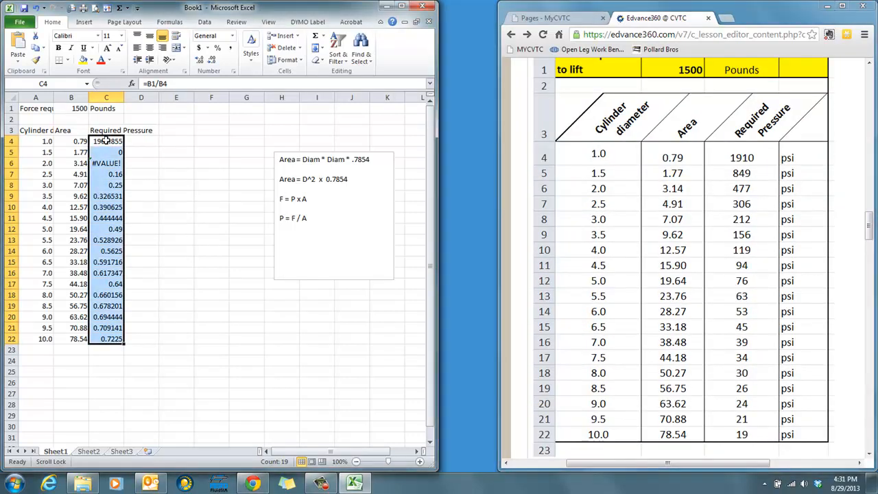
click(213, 62)
click(213, 62)
click(213, 61)
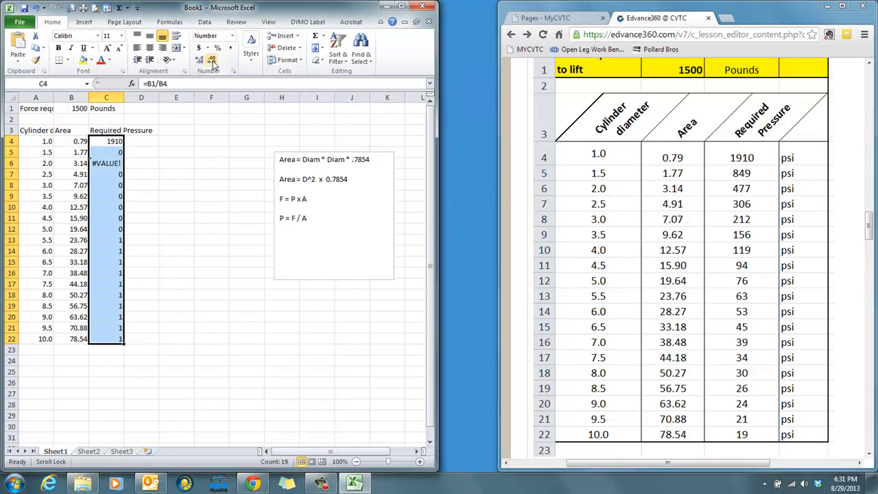
- Make the force value in B1 bold
click(110, 140)
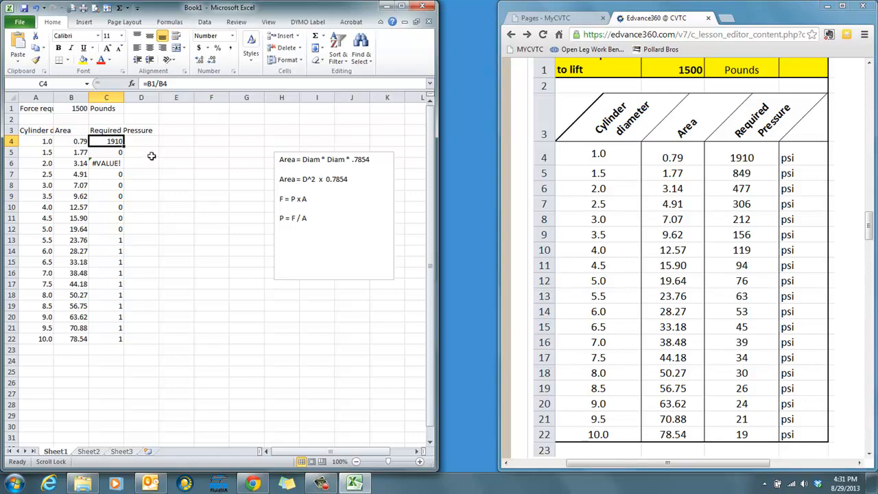
click(151, 155)
click(115, 140)
click(75, 108)
click(58, 48)
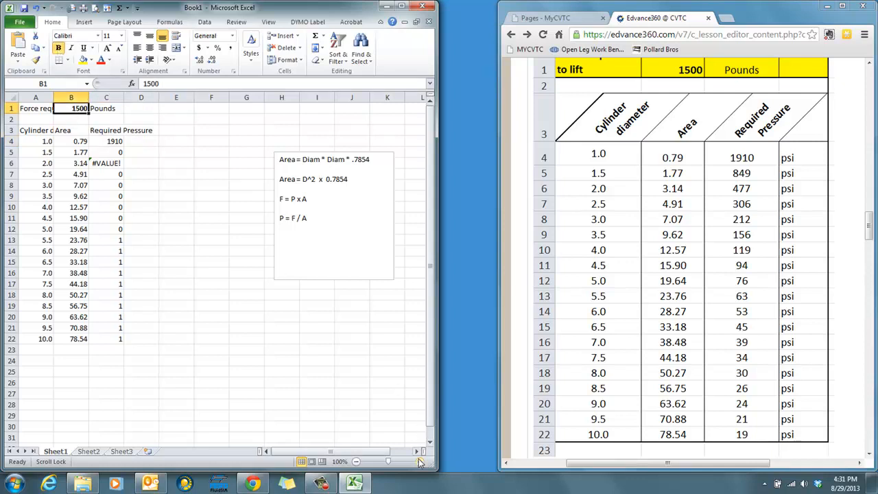
- Inspect the formulas in C4, B4, C5 and C6 to see which cells the pressure calculations reference
click(420, 462)
click(420, 462)
click(420, 462)
click(420, 461)
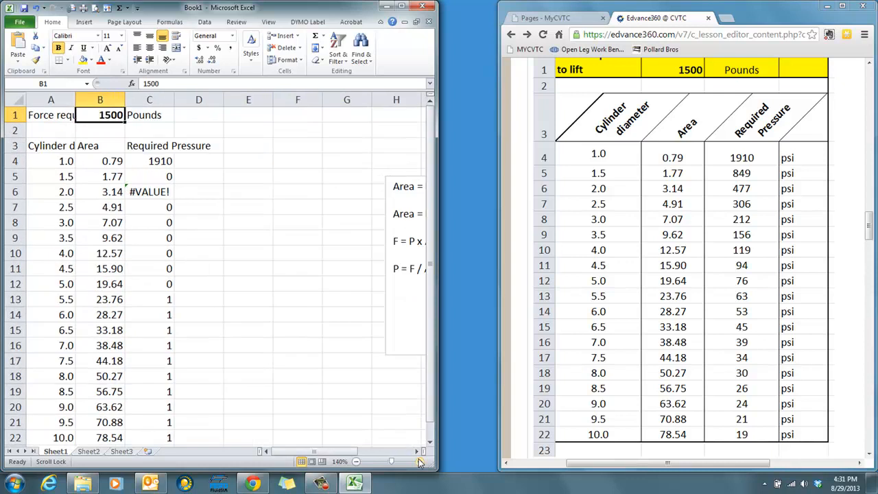
click(149, 159)
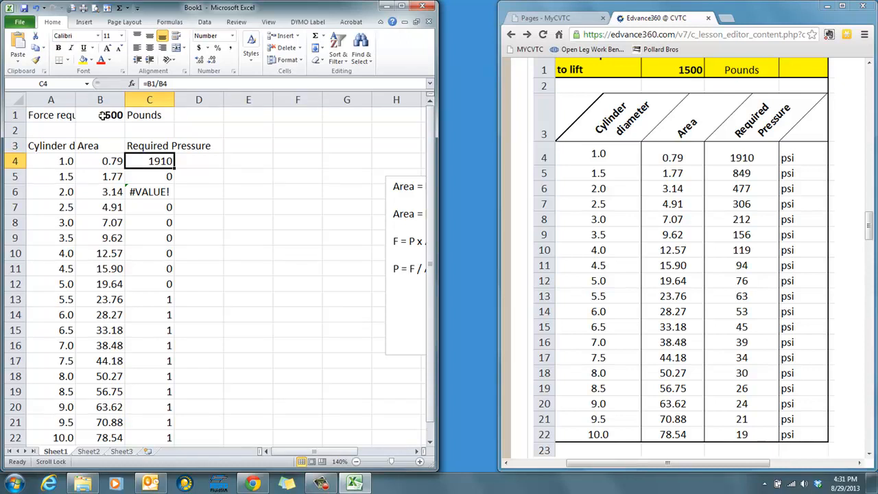
click(107, 162)
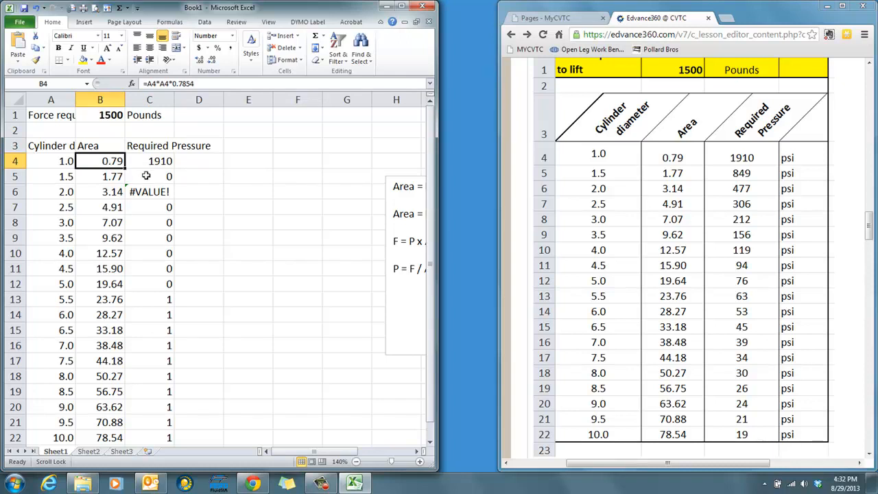
click(151, 177)
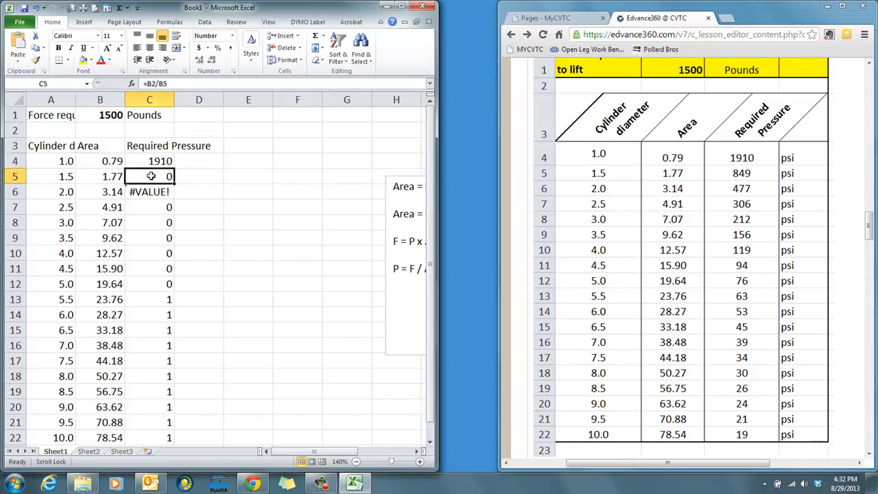
click(153, 84)
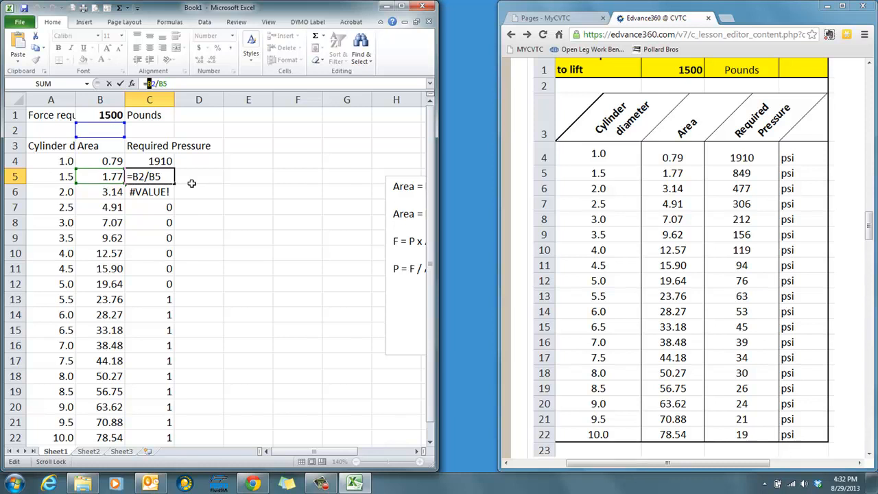
key(ctrl+Return)
click(157, 192)
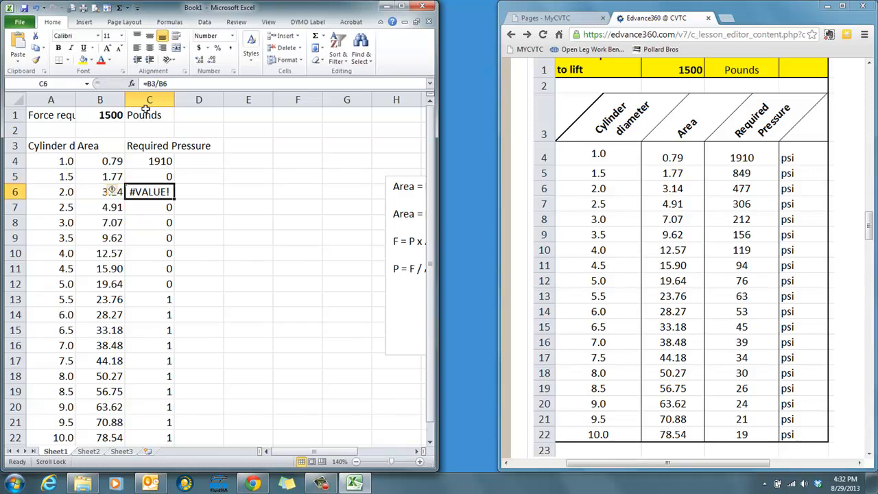
click(153, 83)
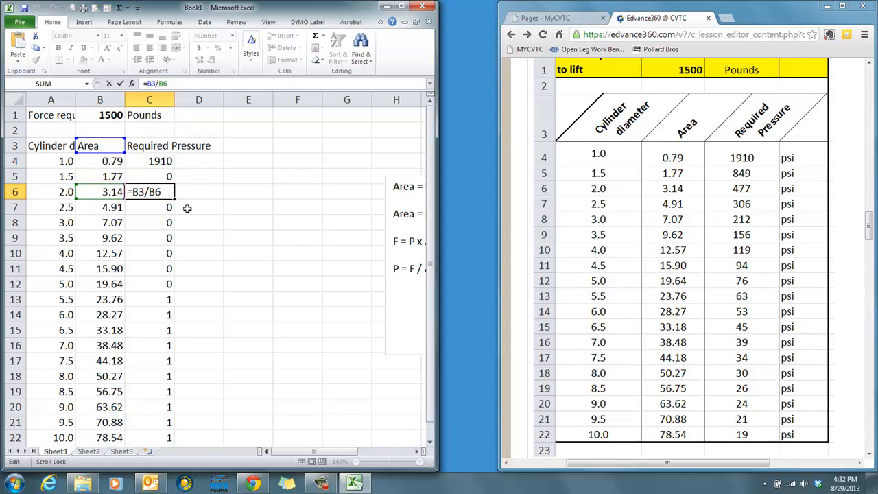
key(ctrl+Return)
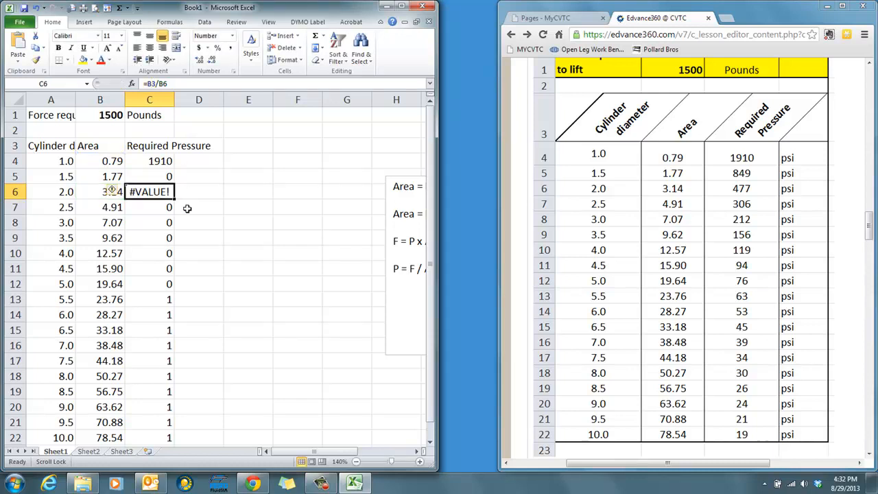
- Change the formula in C4 to =1500/B4 and fill it down through C22
click(147, 159)
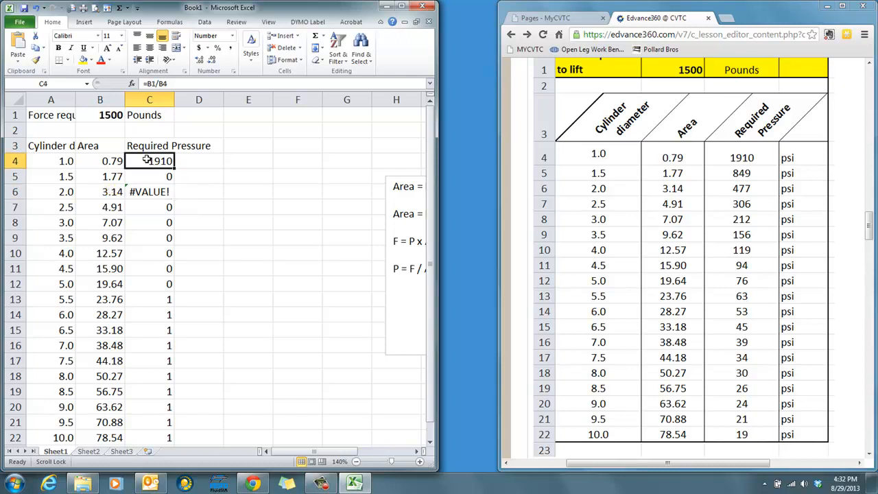
click(165, 83)
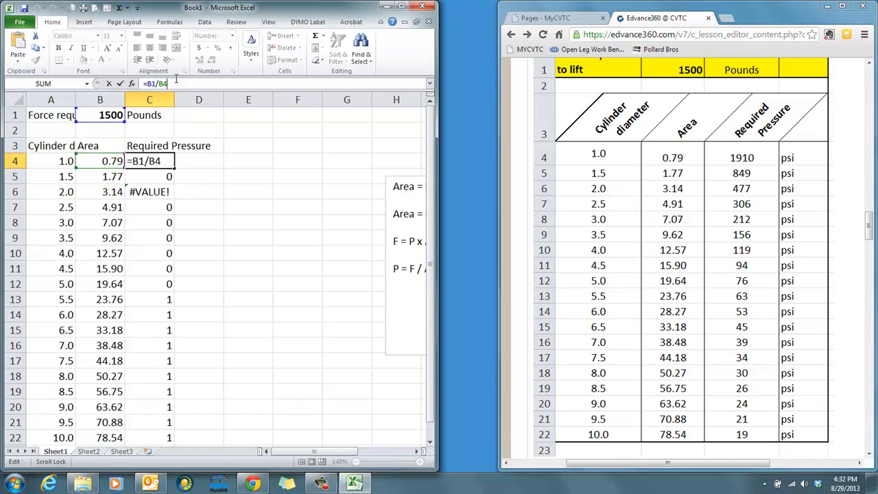
drag(157, 83, 174, 83)
click(152, 83)
key(BackSpace)
key(BackSpace)
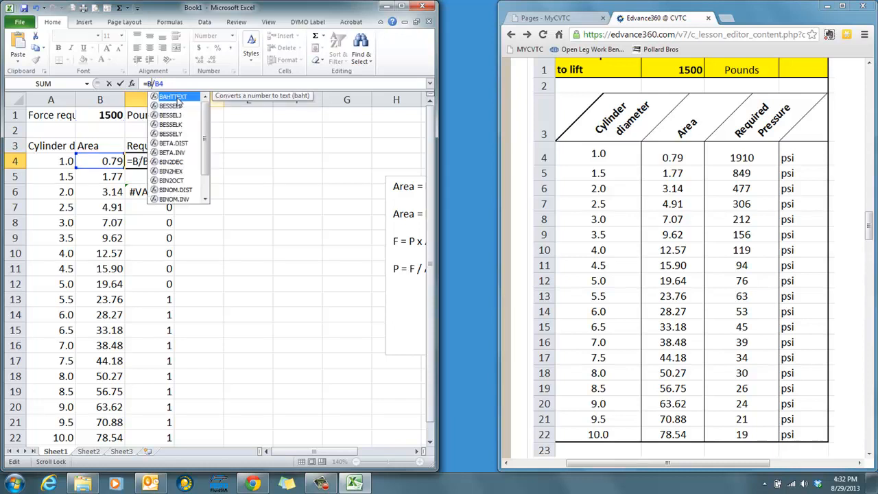
text(1500)
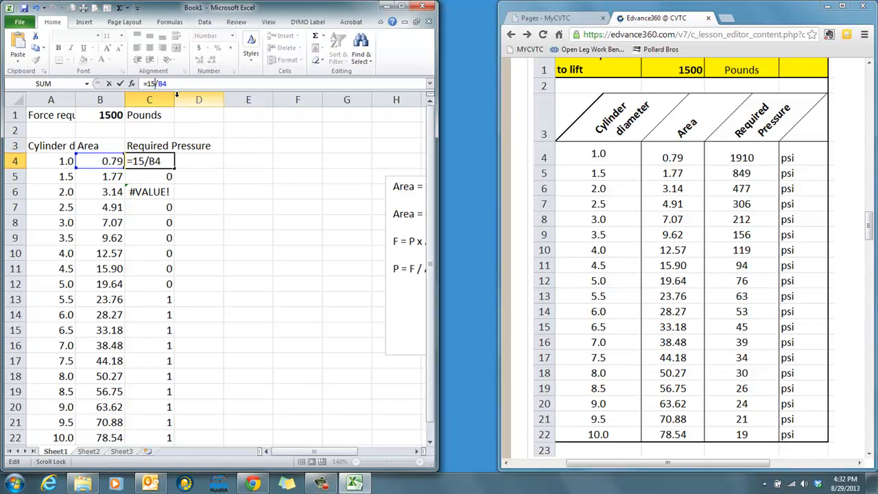
key(Return)
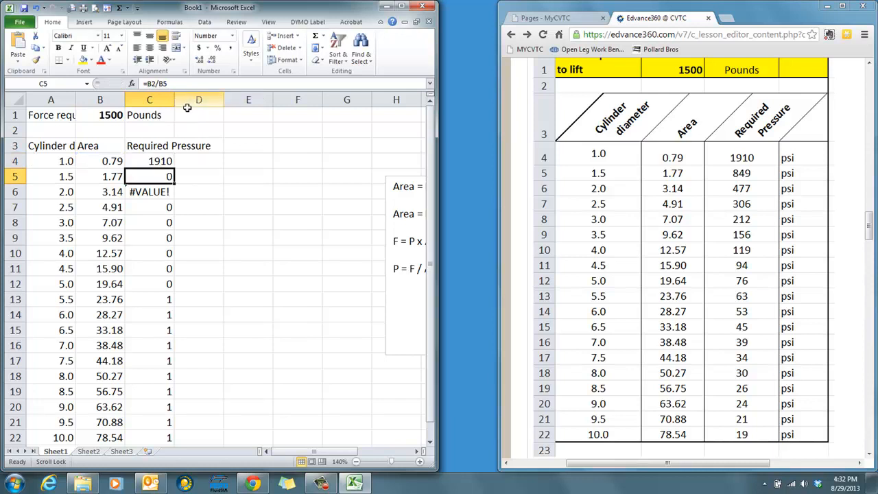
drag(159, 159, 158, 437)
key(ctrl+d)
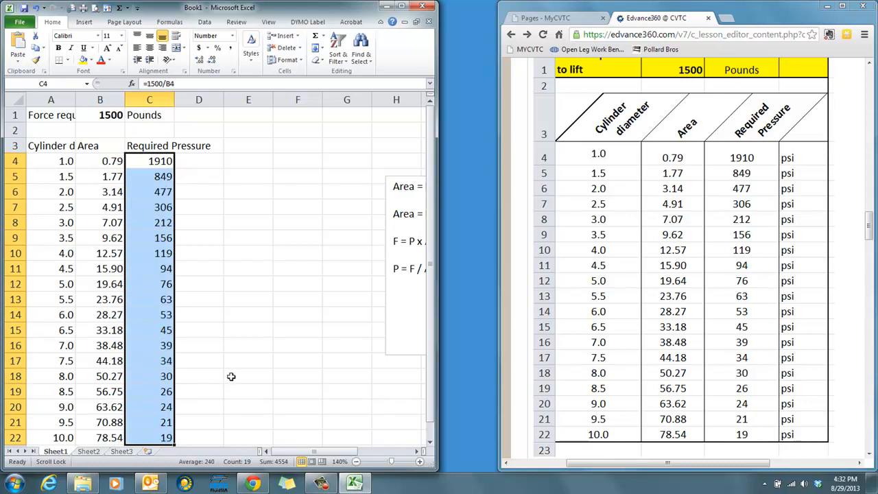
- Set the force value in B1 to 3000 to test whether the pressure column responds
click(107, 115)
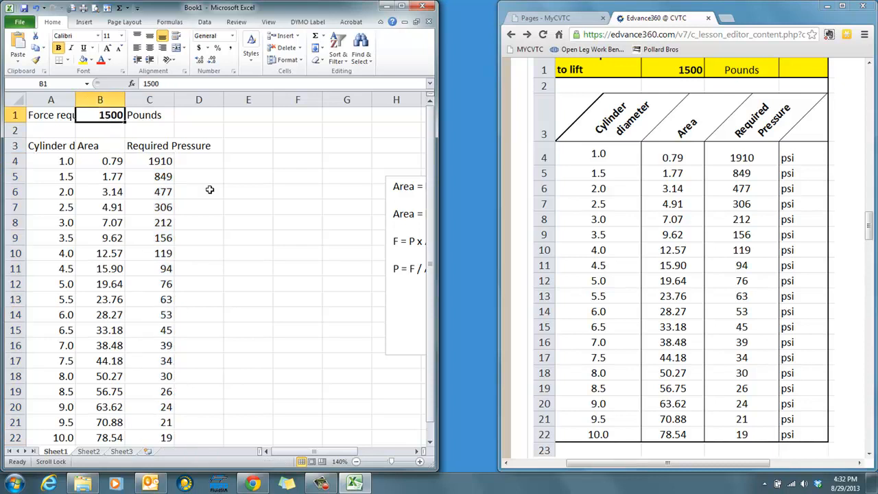
text(300)
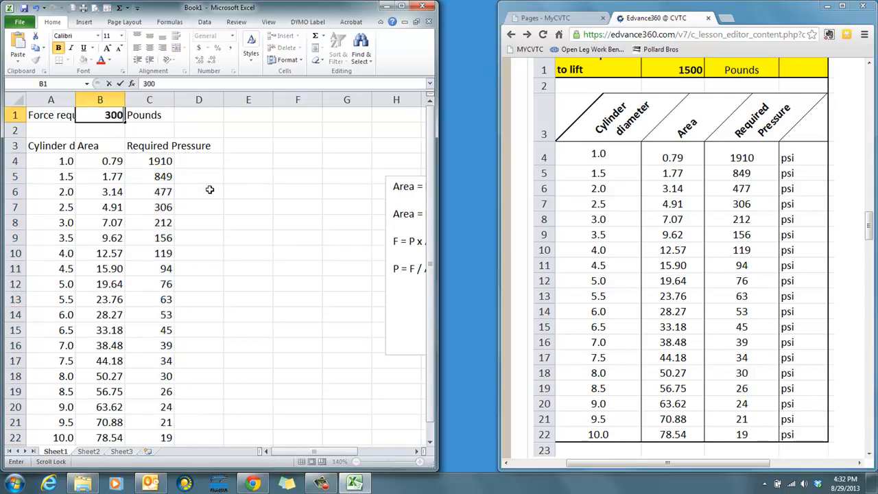
text(0)
key(Return)
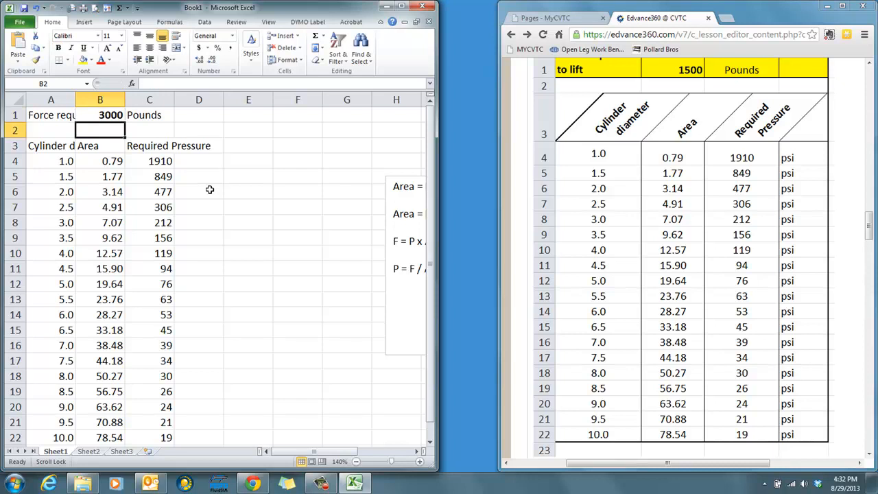
- Replace the constant 1500 in the C4 formula with a reference to the force cell B1
click(167, 163)
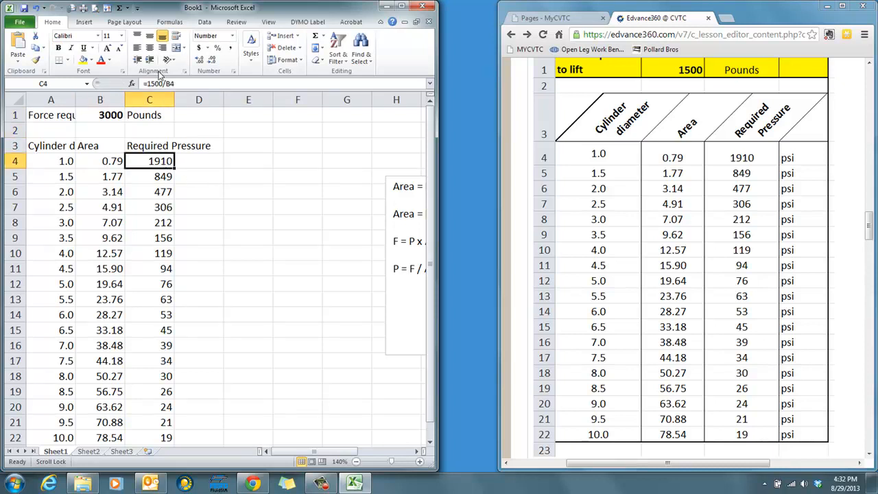
drag(163, 83, 146, 83)
click(103, 115)
key(Return)
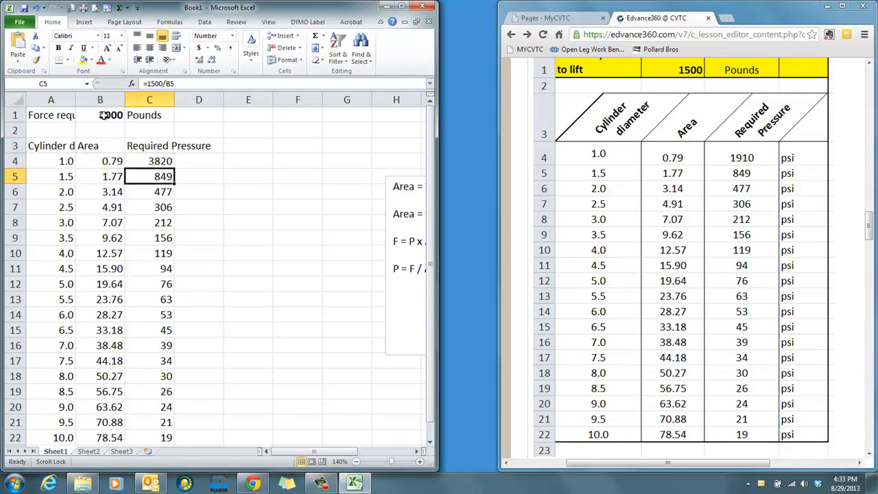
- Set the force value in B1 back to 1500
click(117, 115)
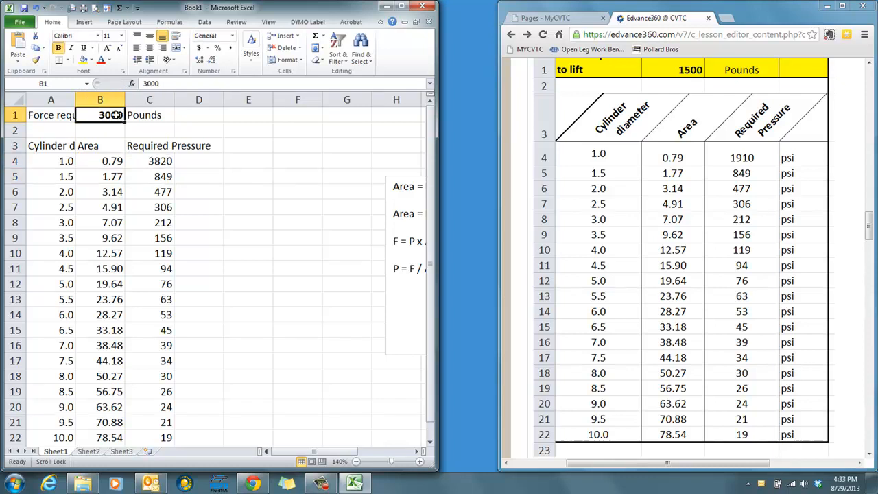
text(1500)
key(Return)
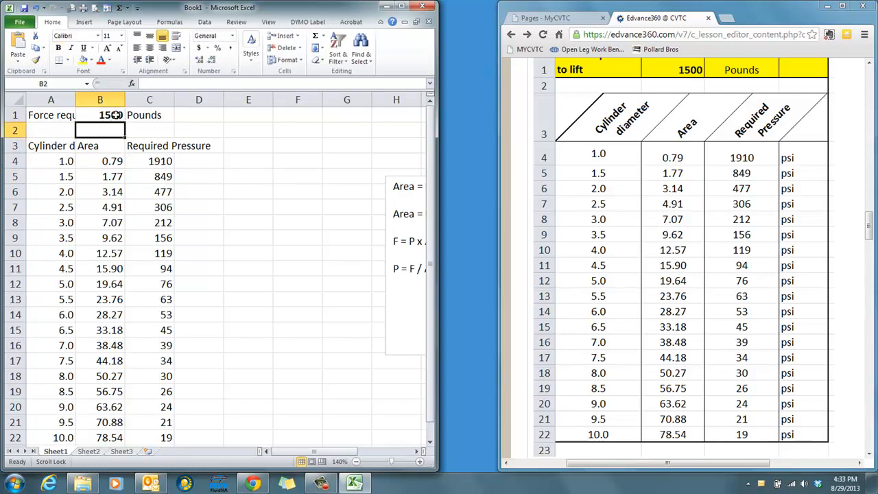
- Fill the pressure formula =B1/B4 from C4 down through C22
drag(165, 165, 162, 437)
key(ctrl+d)
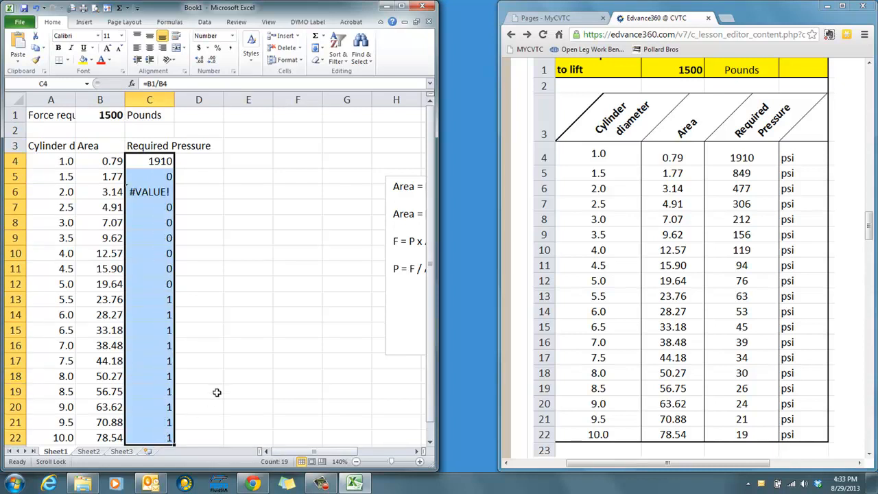
click(217, 391)
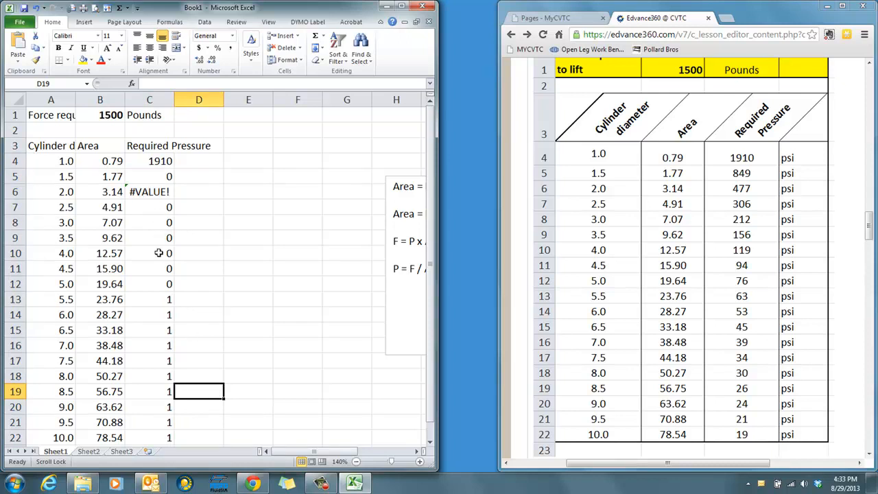
- Examine how the force cell reference shifts in the pressure formulas from C4 to C9, compared with force cell B1
click(153, 164)
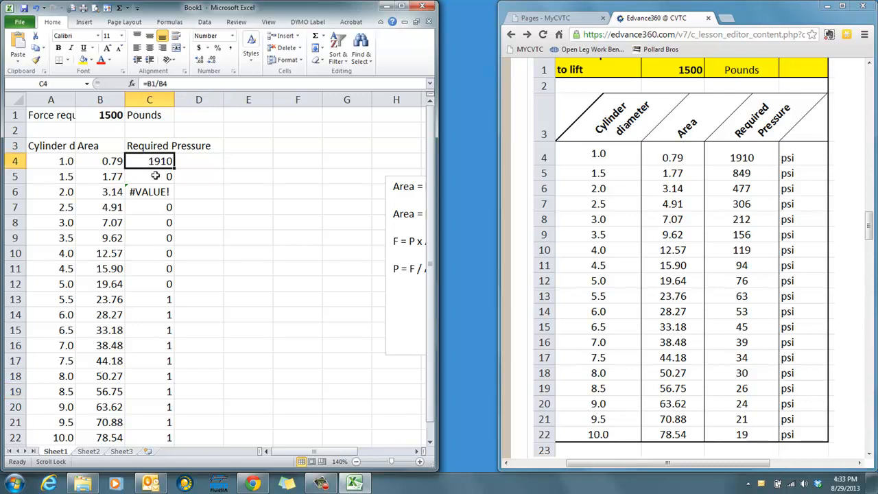
click(155, 176)
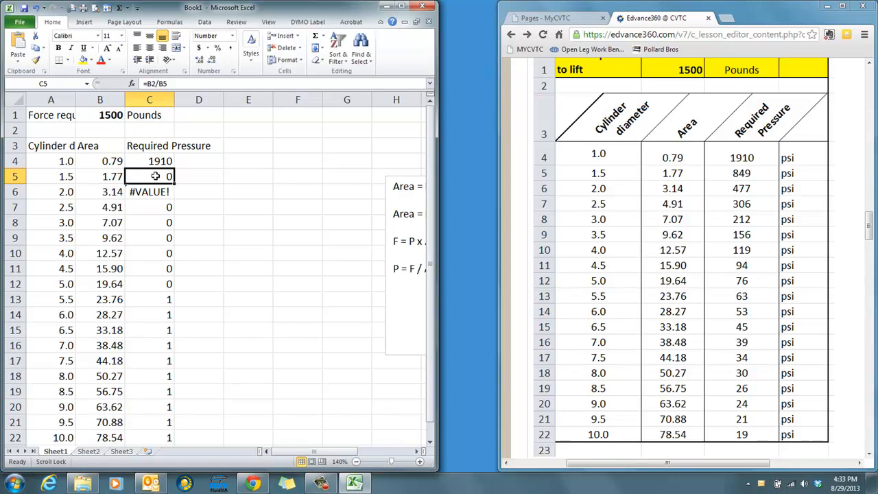
click(146, 161)
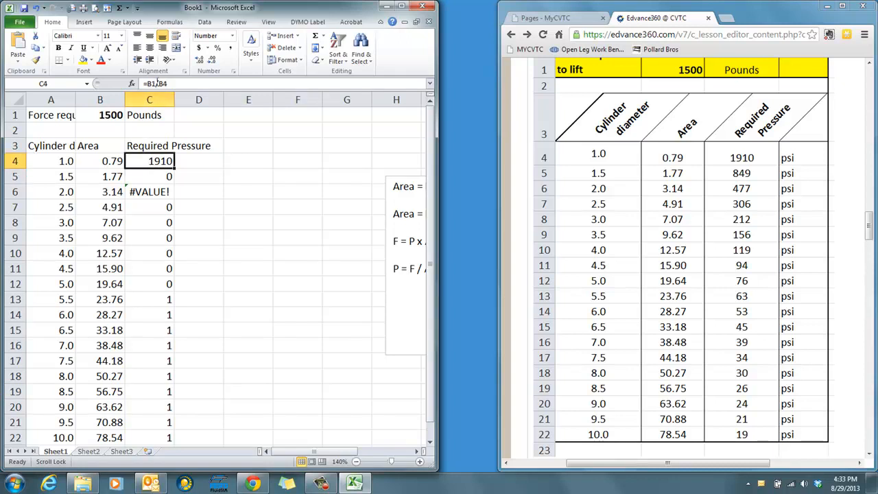
click(150, 84)
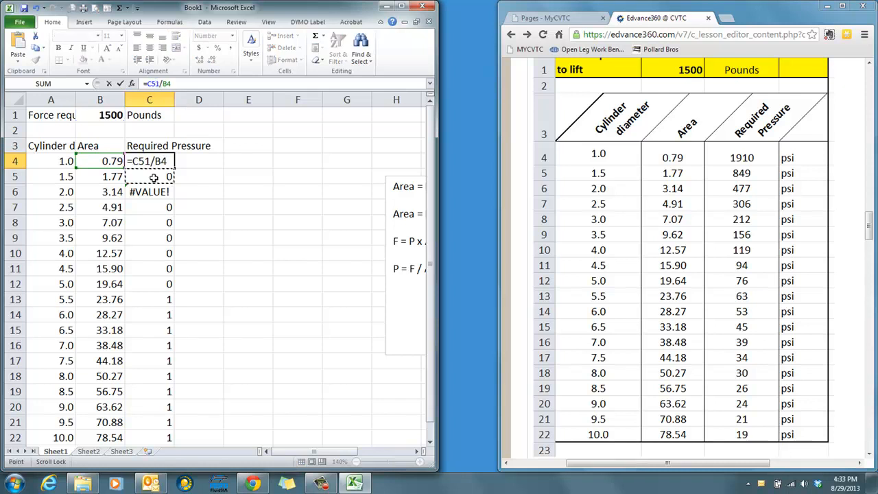
key(ctrl+Return)
click(153, 180)
click(150, 194)
click(149, 207)
click(151, 222)
click(150, 236)
click(105, 114)
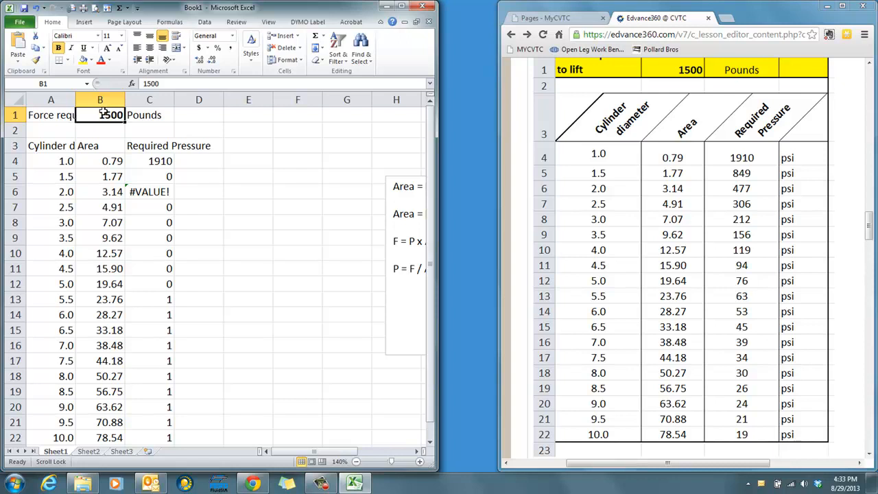
- Move the formula notes text box closer to the table and add the bold heading ABSOLUTE CELL REFERENCE below the existing formulas
click(402, 189)
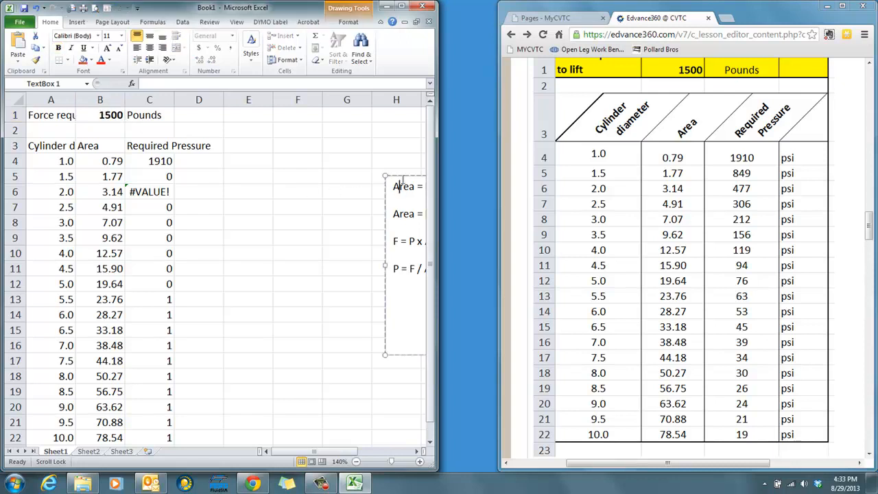
drag(402, 175, 268, 170)
click(313, 264)
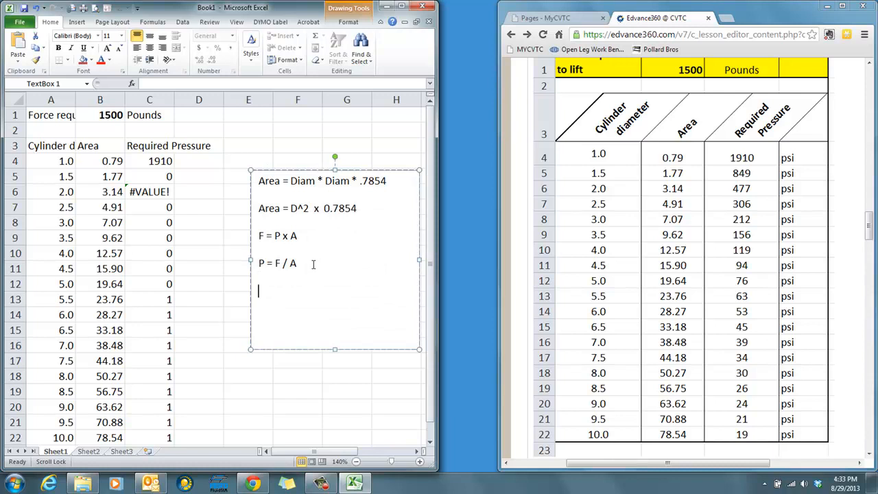
key(ctrl+b)
text(ABSOLUTE)
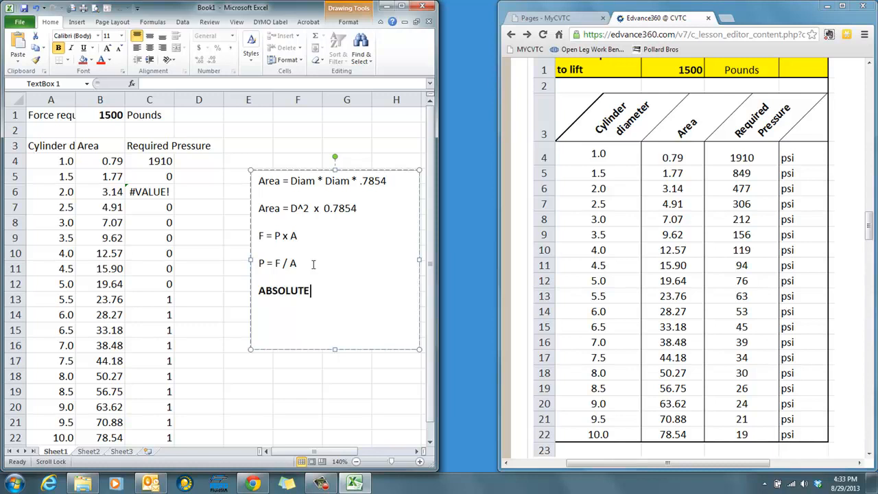
text( CELL REFERENCE)
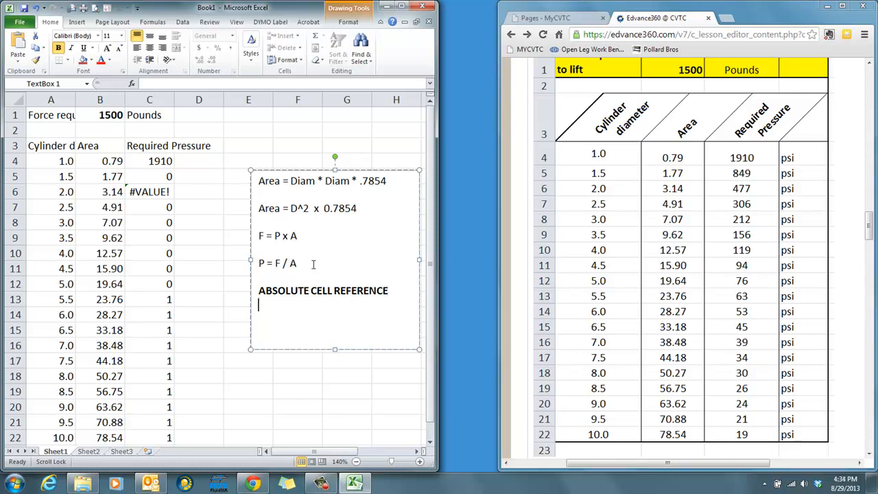
- Add $B$1 on a new line below the ABSOLUTE CELL REFERENCE heading
key(Return)
text($b)
key(BackSpace)
text(B$1)
- Change the formula in C4 to =$B$1/B4, fill it down through C22, and check the copied formulas in C5 and C6
click(153, 155)
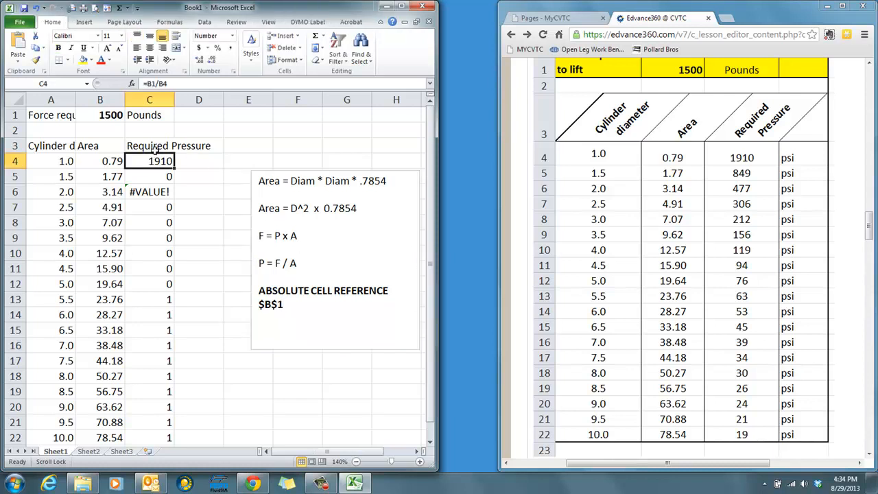
click(148, 83)
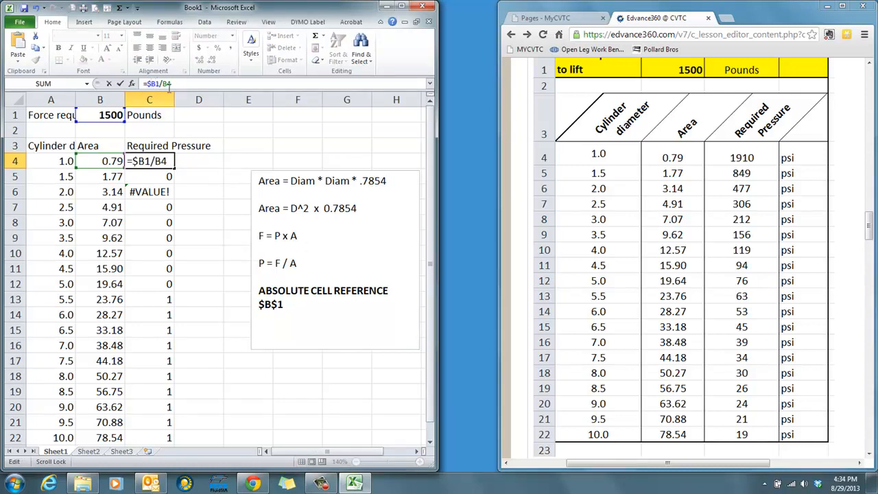
text($)
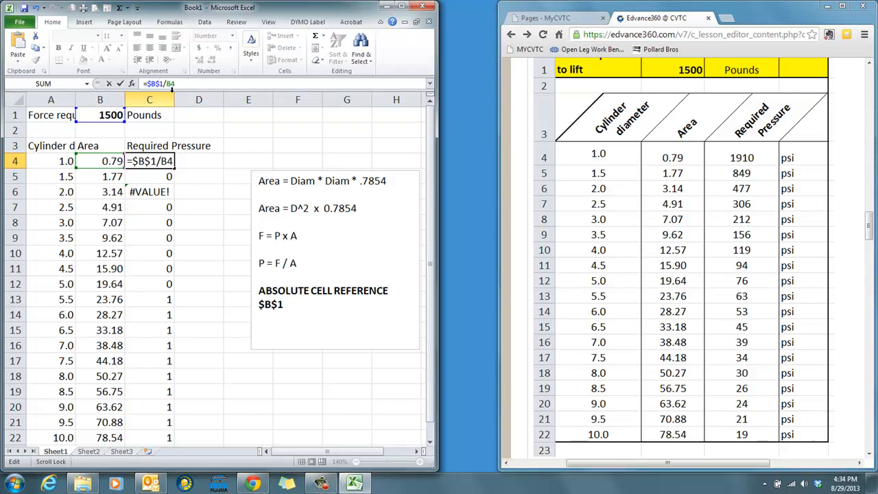
key(Return)
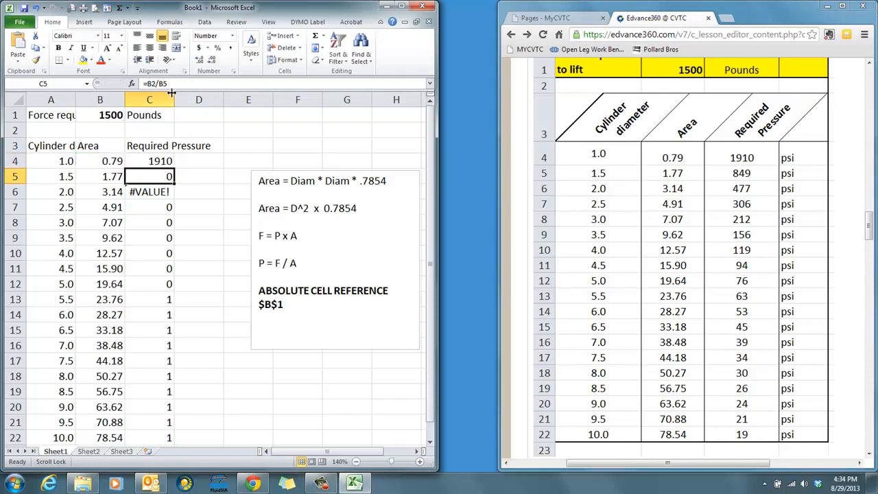
drag(161, 161, 159, 434)
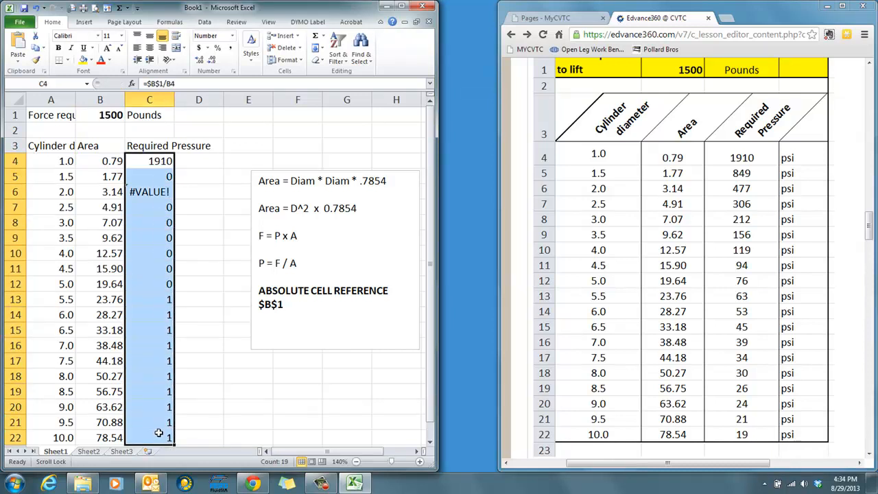
key(ctrl+d)
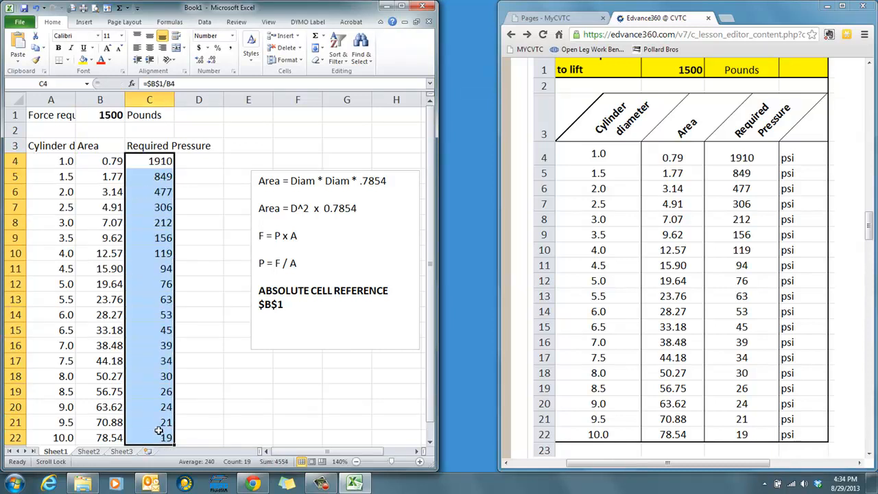
click(160, 176)
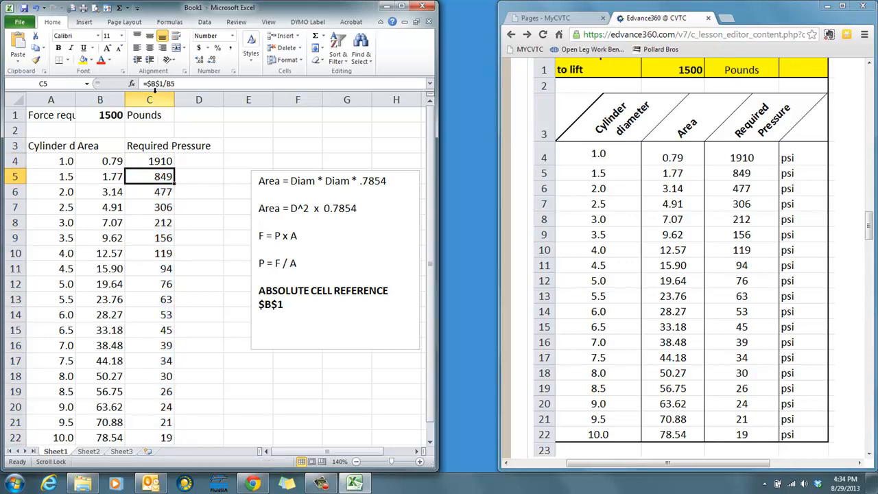
click(157, 192)
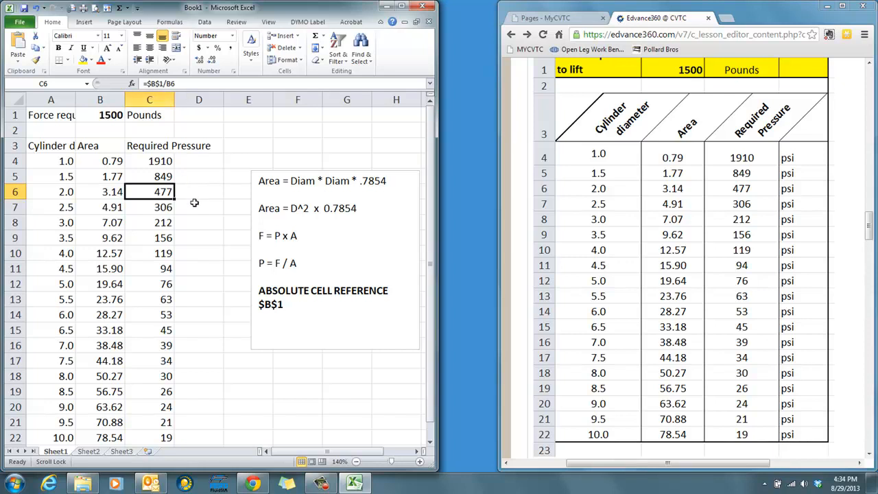
- Enter PSI as the pressure unit in D4
click(198, 162)
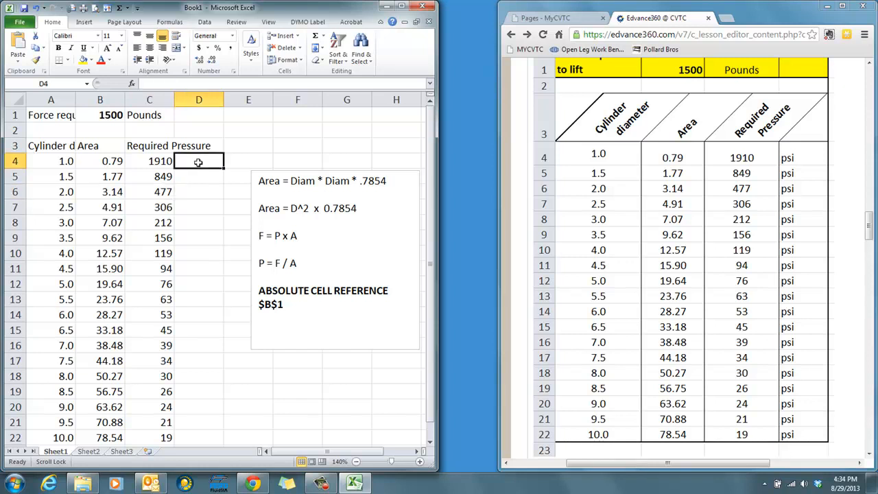
text(PSI)
key(Return)
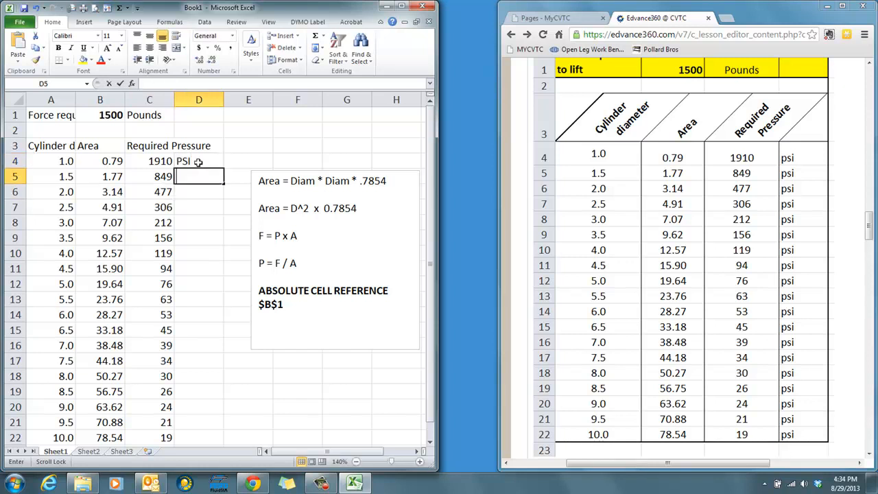
- Replace the unit in D4 with lowercase psi and fill it down through D22
click(198, 162)
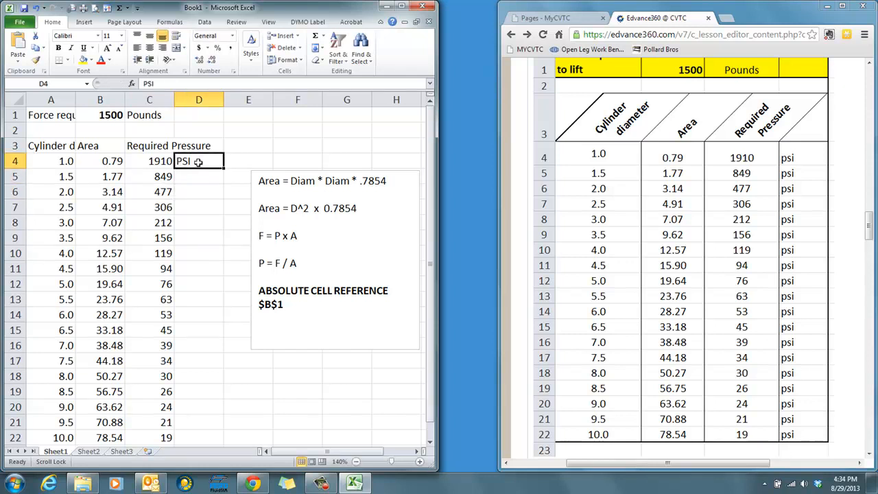
text(psi)
key(Return)
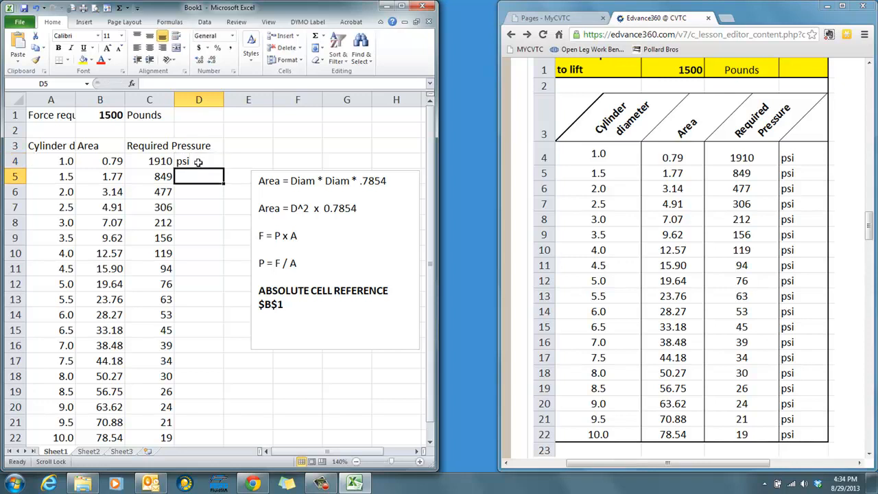
drag(197, 162, 194, 432)
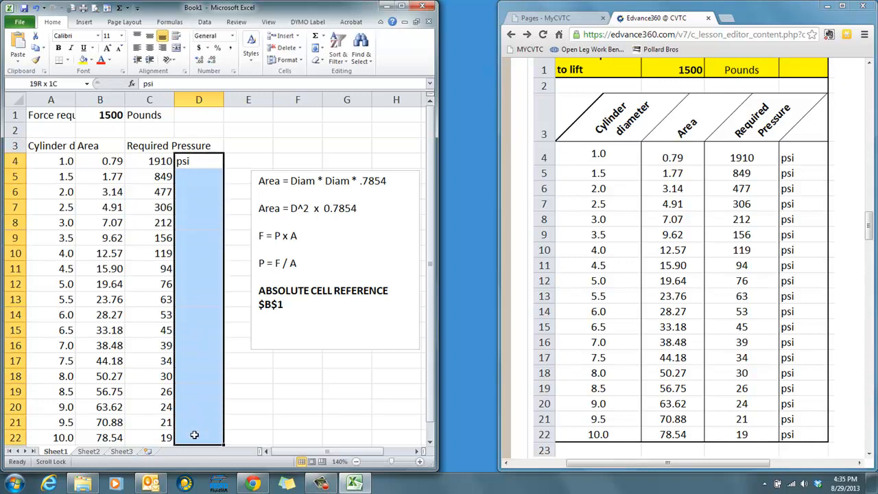
key(ctrl+d)
click(280, 407)
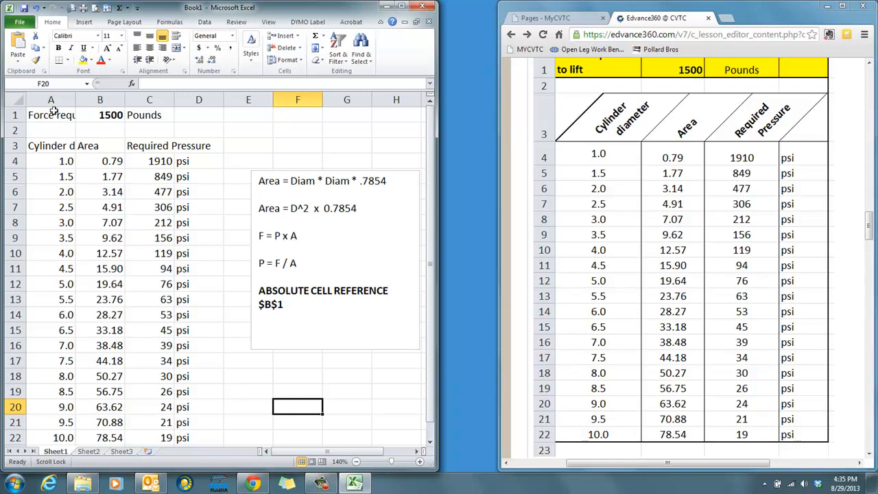
- Center the contents of A3:C22 horizontally and widen columns A through C equally
drag(51, 141, 134, 391)
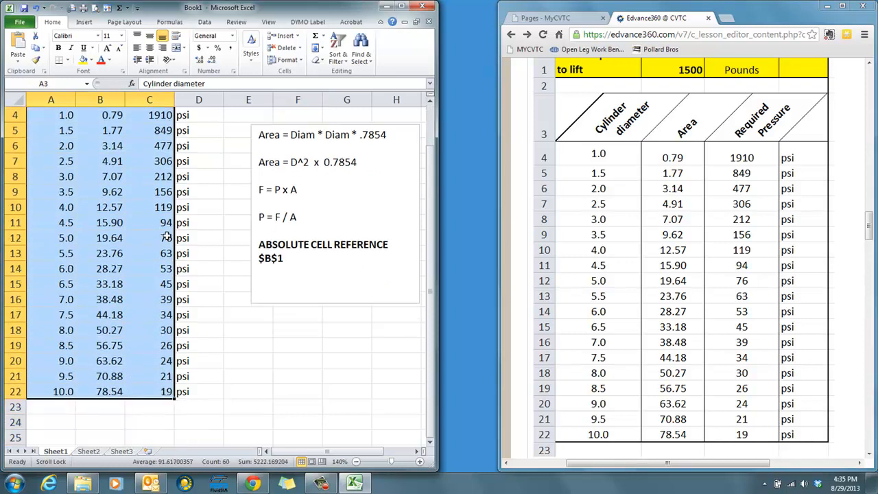
click(150, 48)
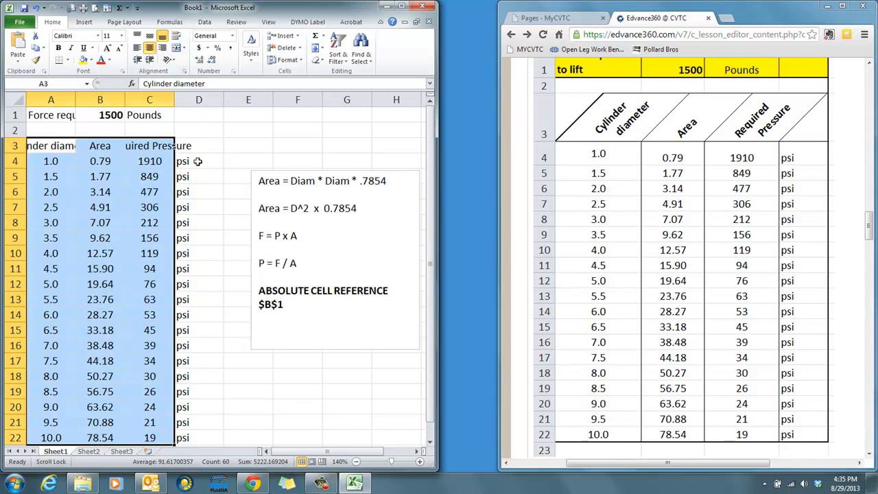
click(49, 100)
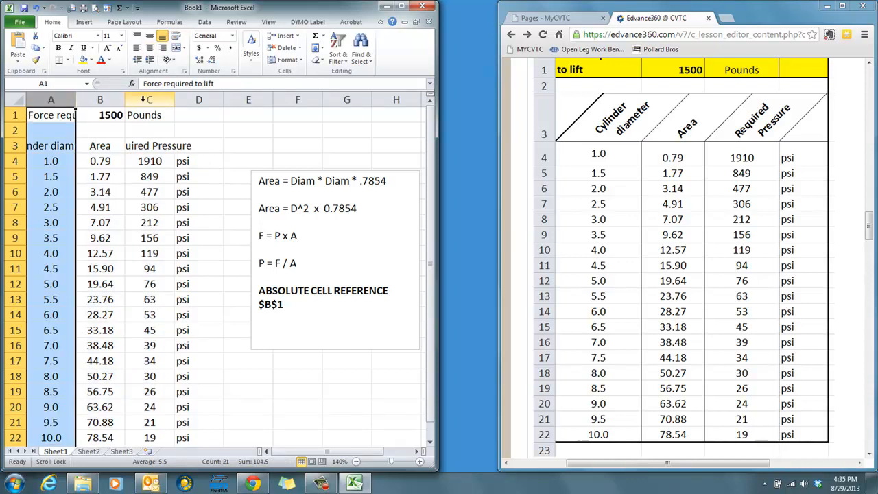
click(141, 100)
drag(67, 99, 152, 99)
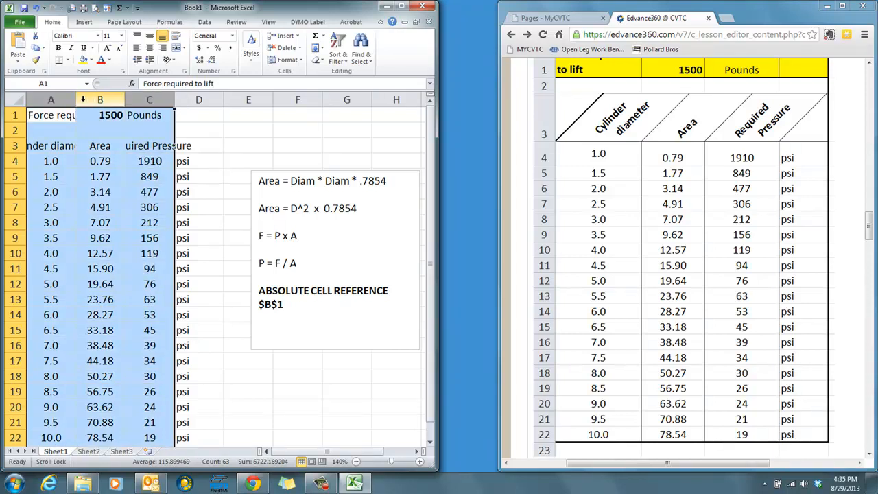
drag(75, 101, 95, 101)
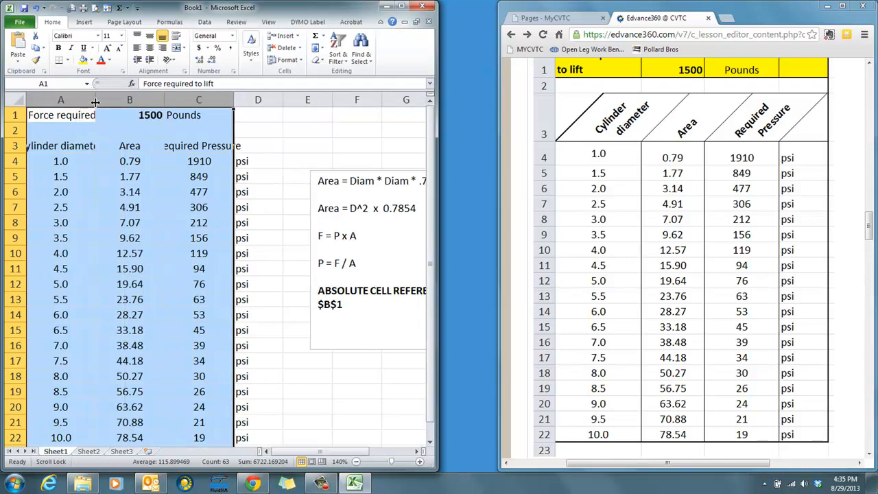
click(264, 122)
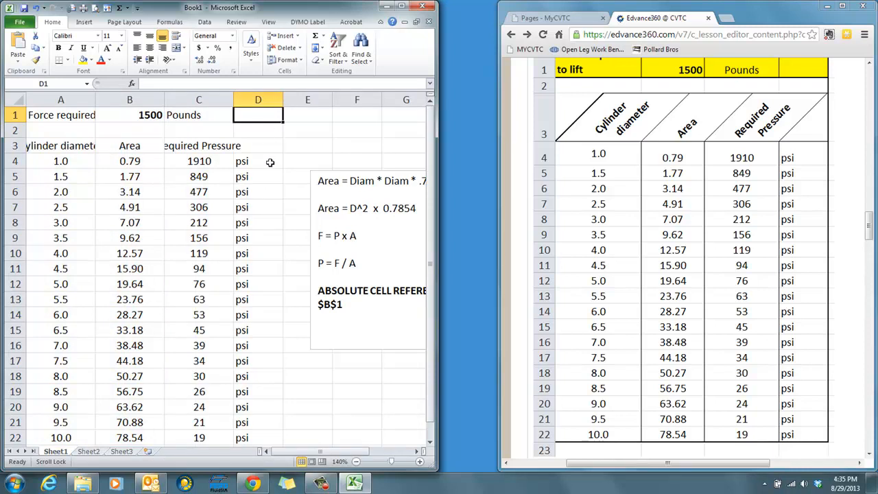
- Rotate the heading text in A3:C3 upward to an angle of about 45 degrees
drag(199, 145, 74, 145)
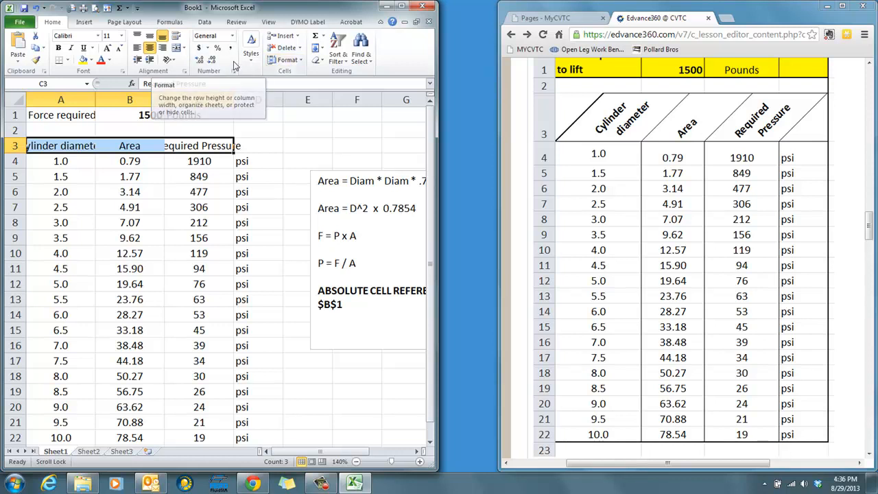
click(186, 72)
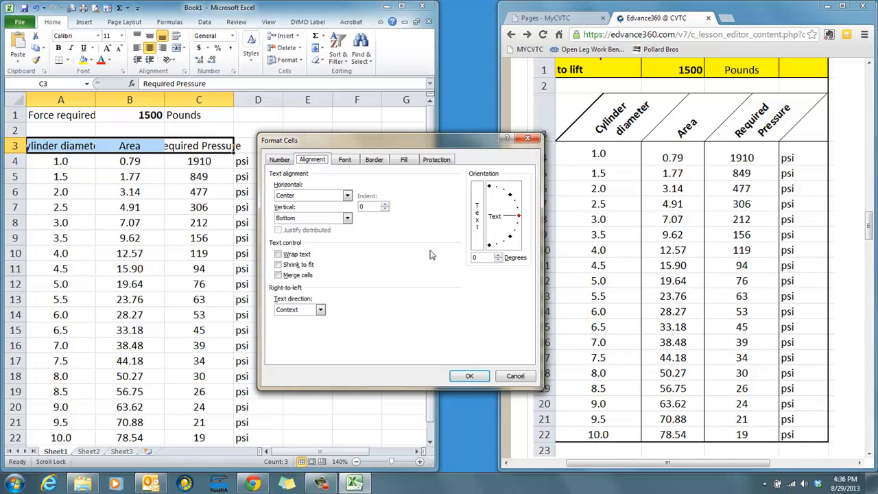
drag(519, 217, 515, 197)
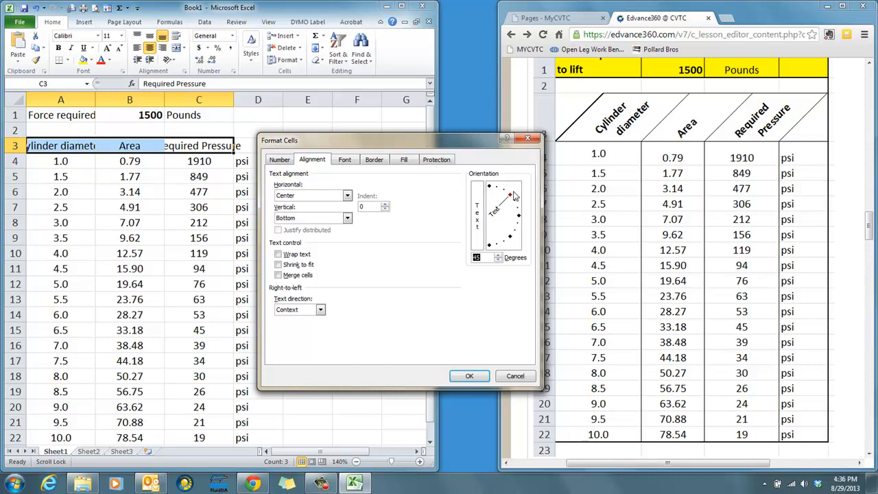
click(487, 259)
click(466, 376)
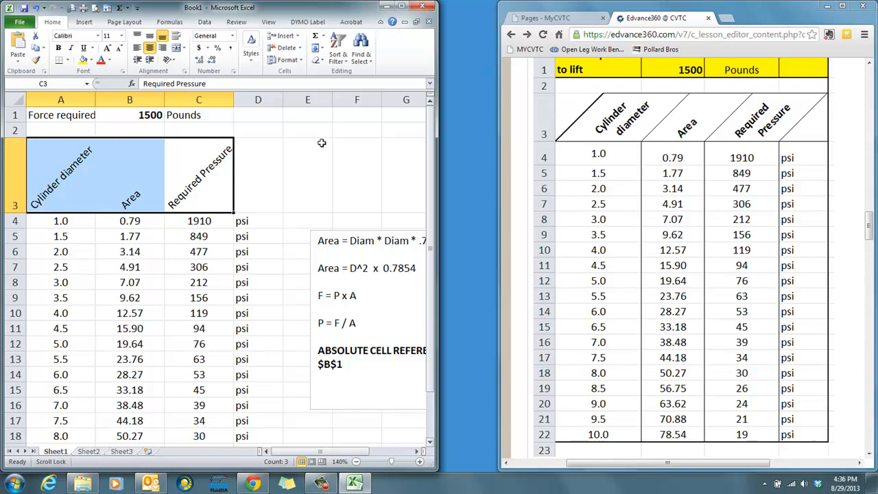
- Reduce the height of row 3 and turn on text wrapping for the angled headings in A3:C3
drag(15, 214, 15, 181)
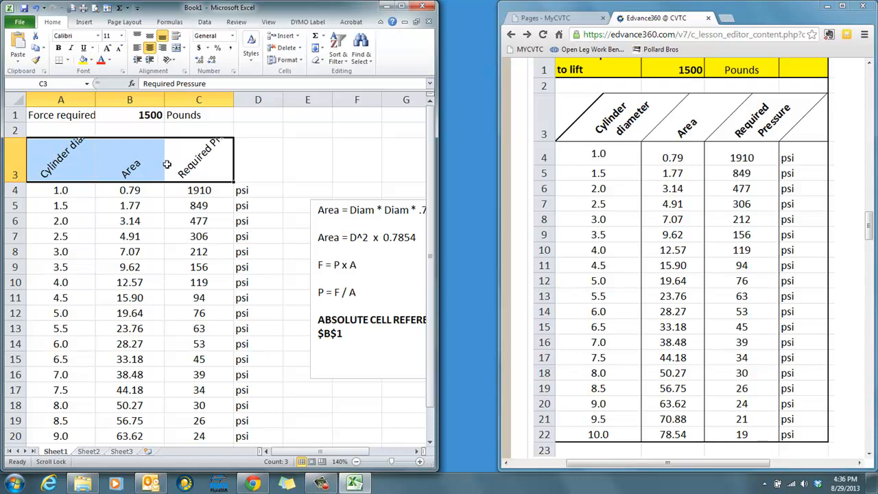
click(256, 166)
drag(213, 167, 64, 159)
click(185, 71)
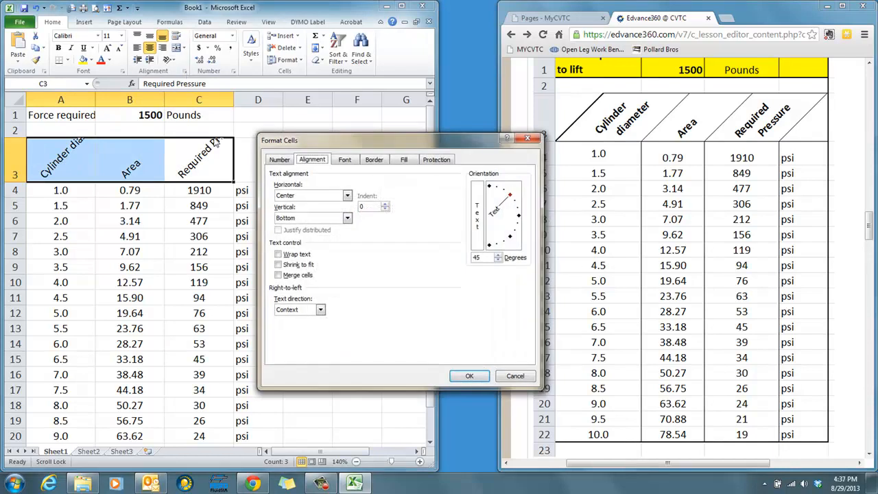
click(278, 255)
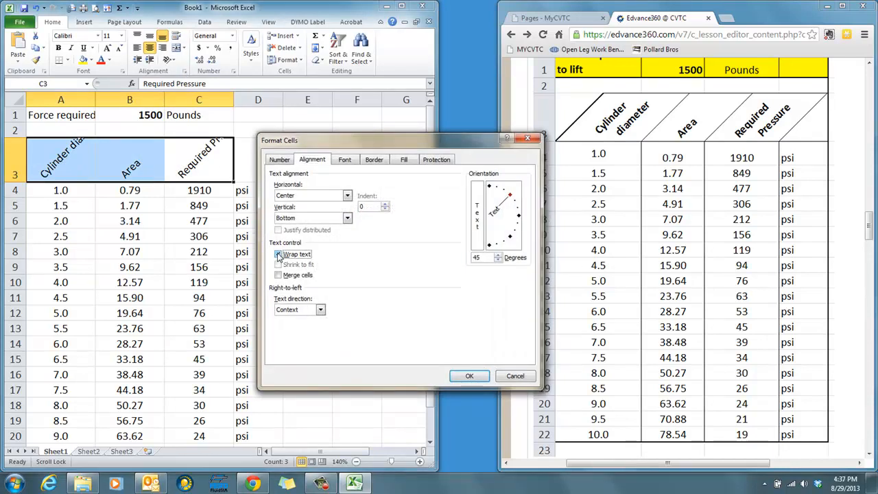
click(466, 377)
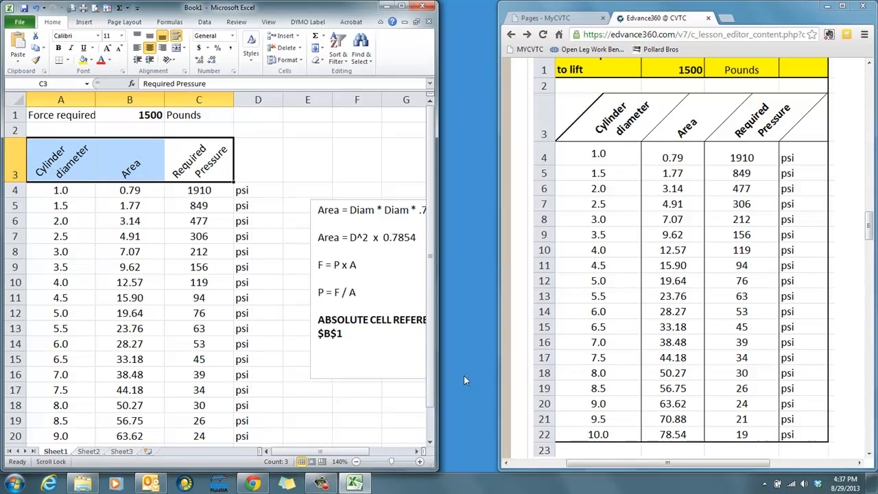
click(317, 139)
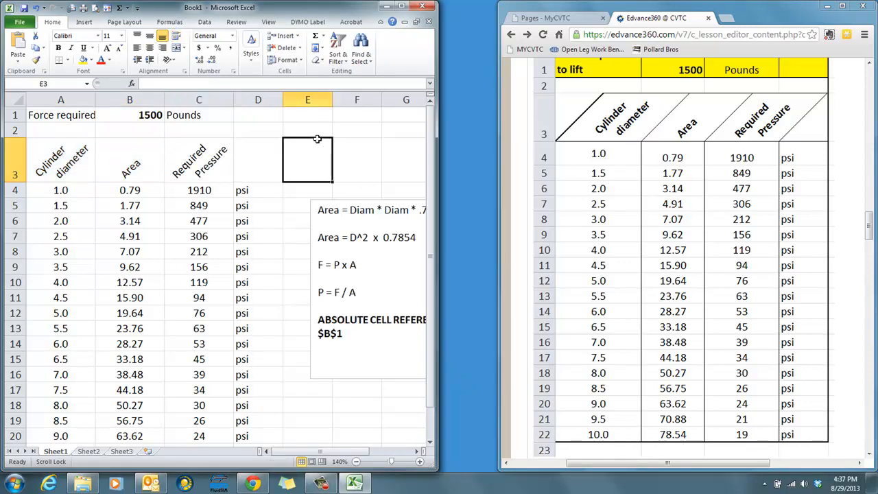
- Make the column headings in A3:C3 bold
click(234, 152)
drag(230, 151, 69, 149)
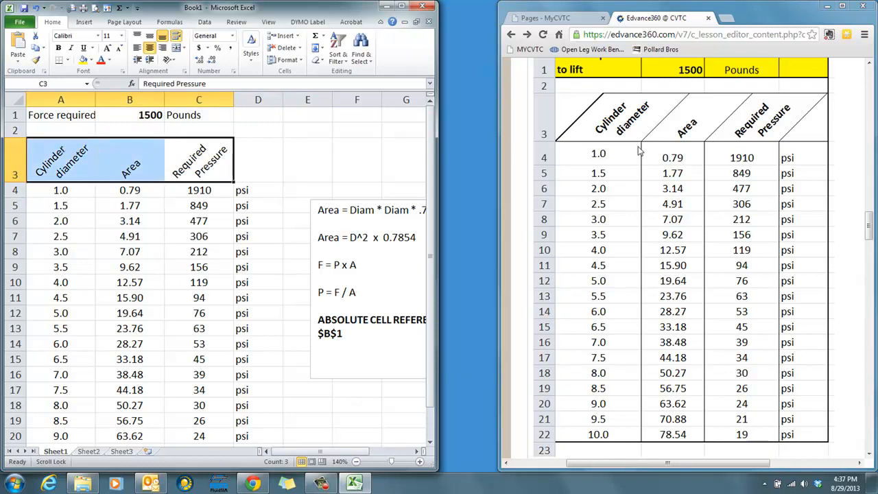
click(59, 48)
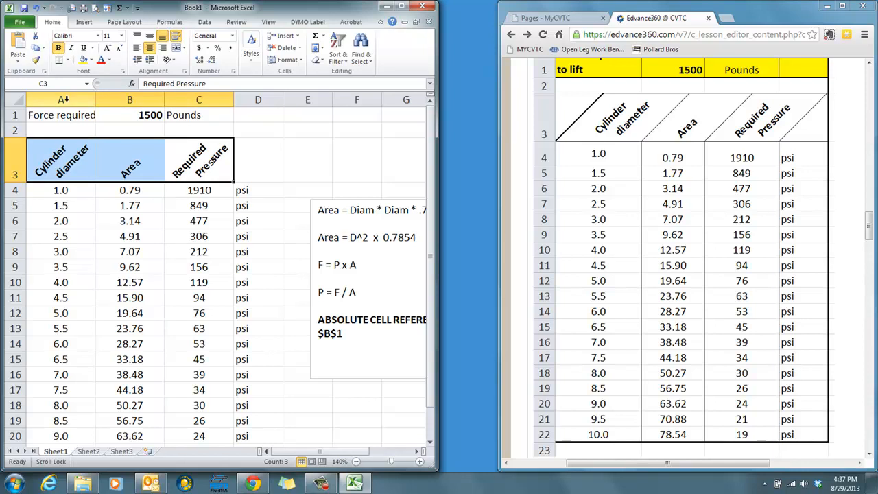
- Compare the sheet with the assignment image and make the Force required to lift label in A1 bold
click(519, 117)
scroll(520, 117, down, 2)
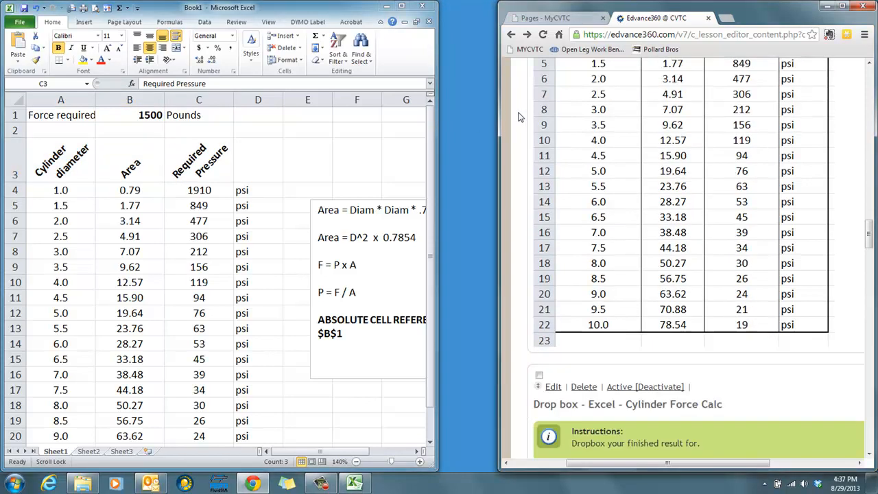
scroll(519, 116, up, 3)
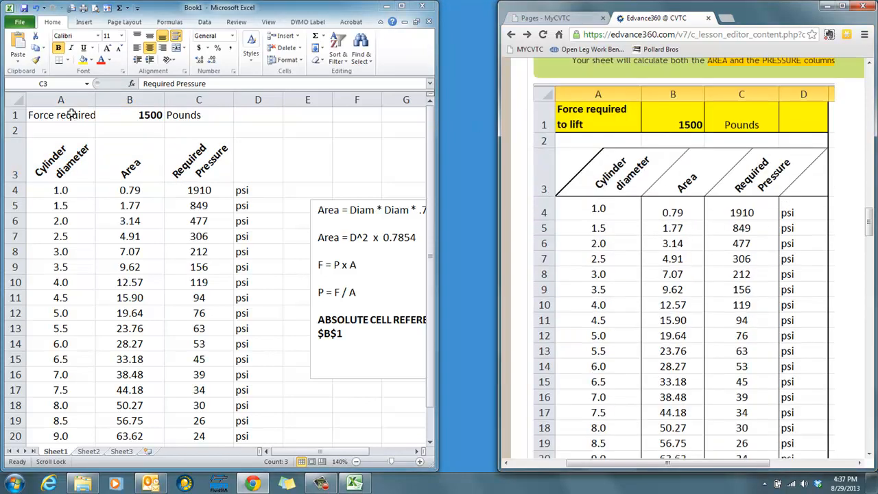
click(71, 117)
click(69, 115)
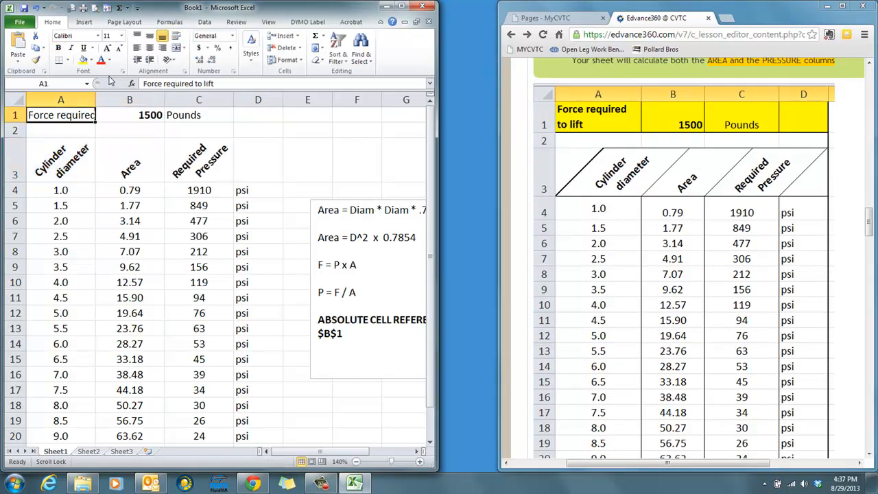
click(58, 49)
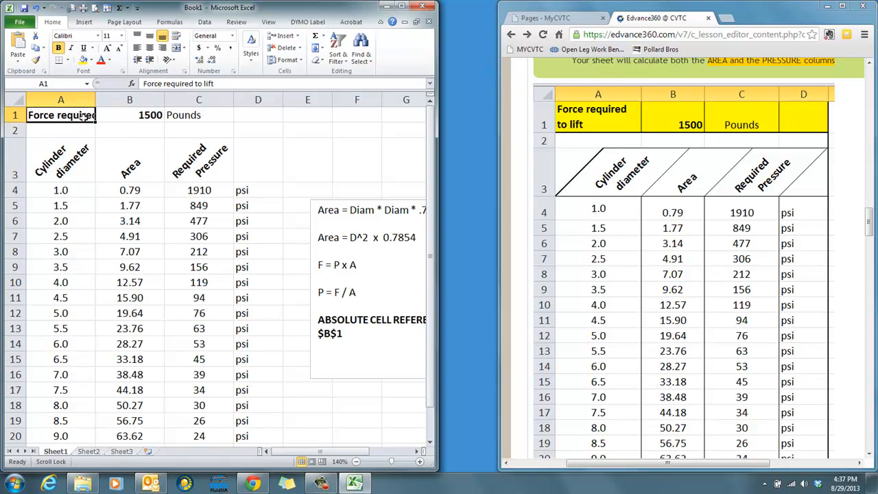
- Try to angle the label in A1 at 45 degrees with wrapped text
click(166, 60)
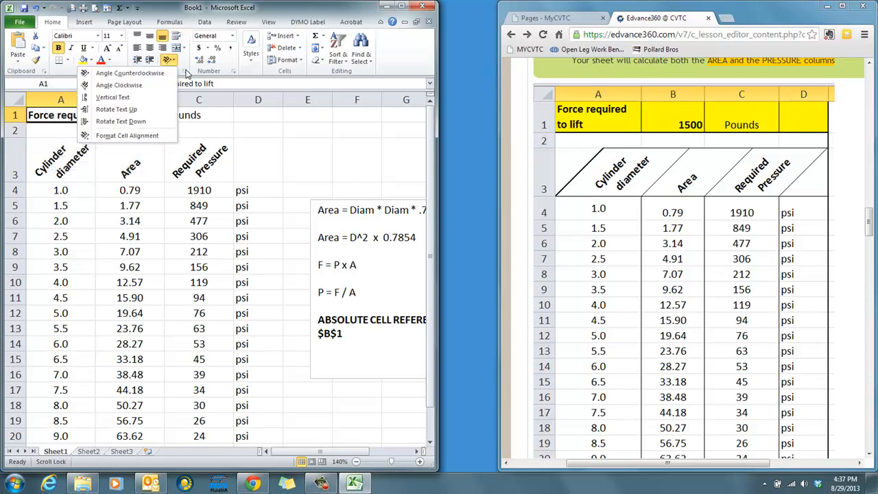
click(185, 73)
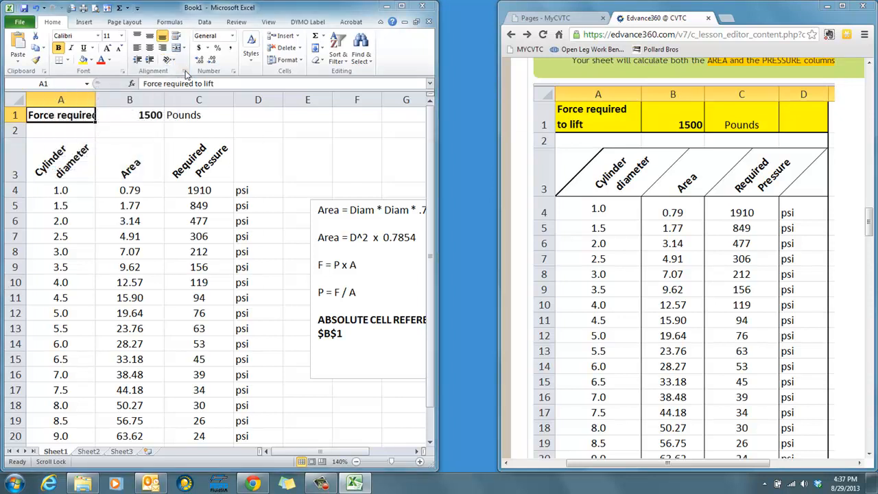
click(185, 74)
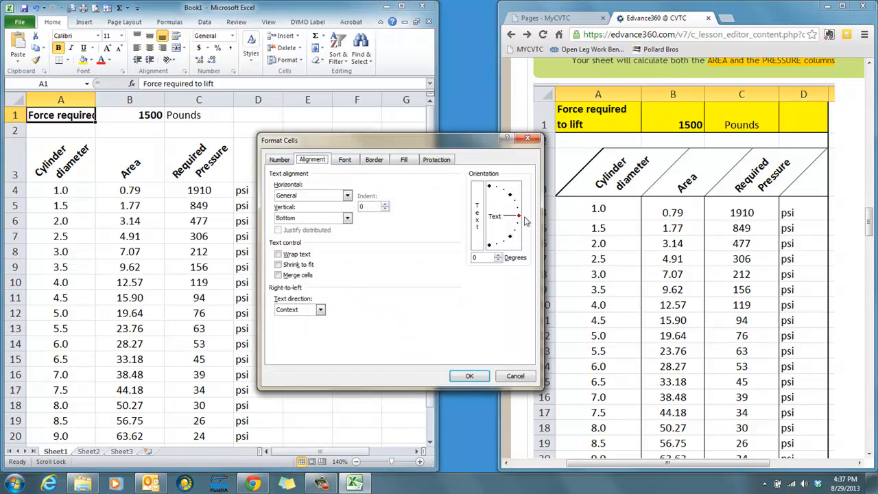
drag(522, 217, 515, 197)
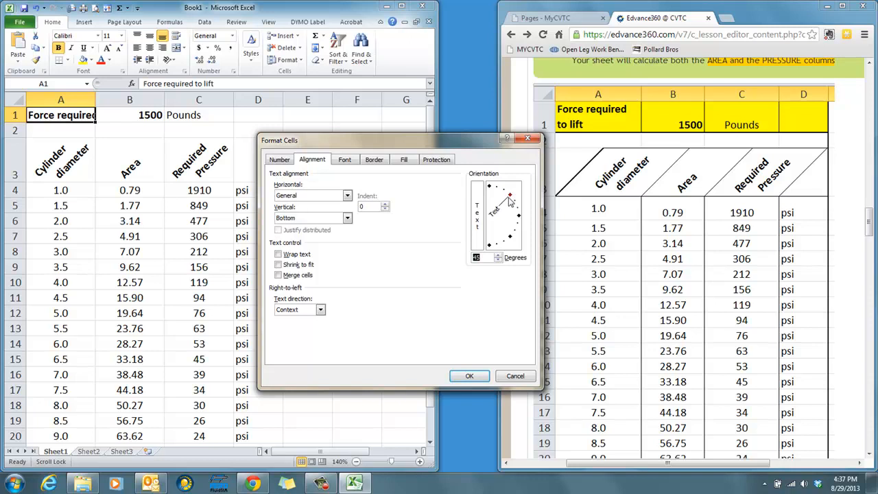
click(291, 254)
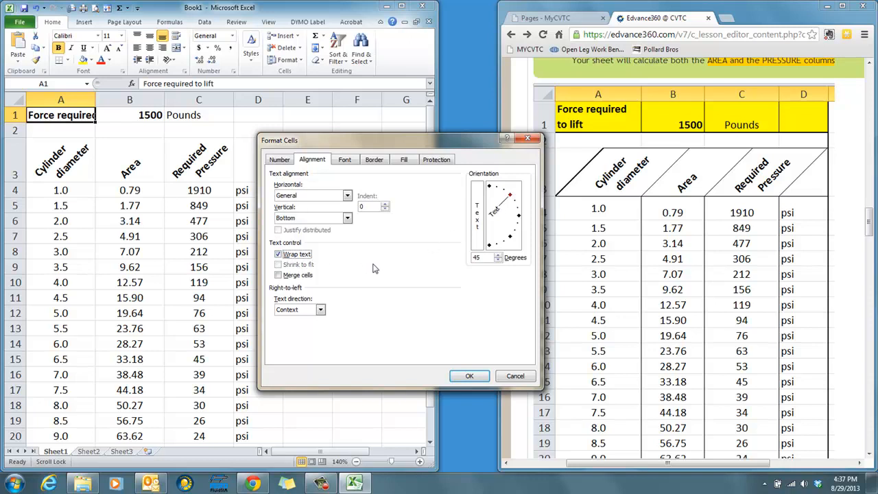
click(466, 376)
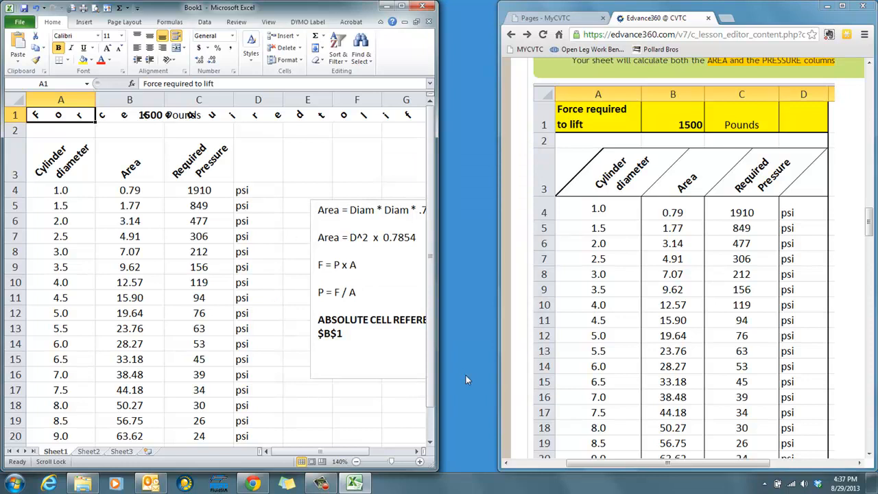
- Try a taller row 1, and undo both the height change and the angled, wrapped alignment of A1
drag(17, 121, 16, 159)
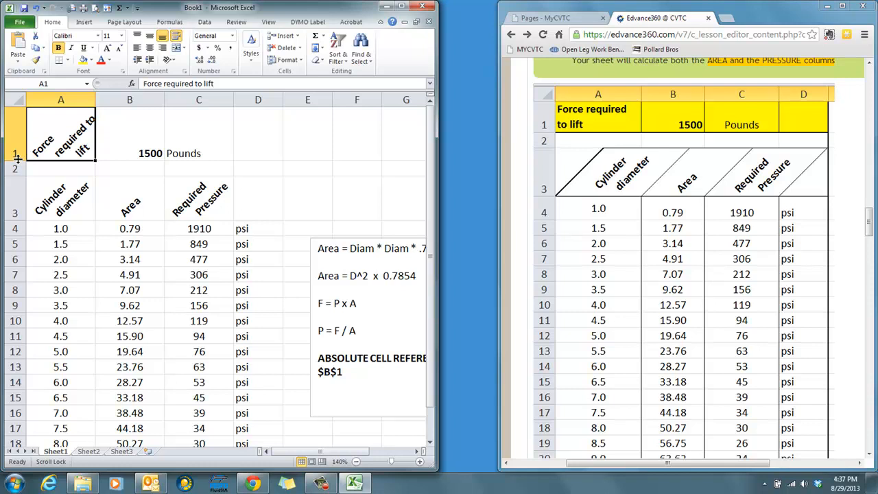
double_click(20, 159)
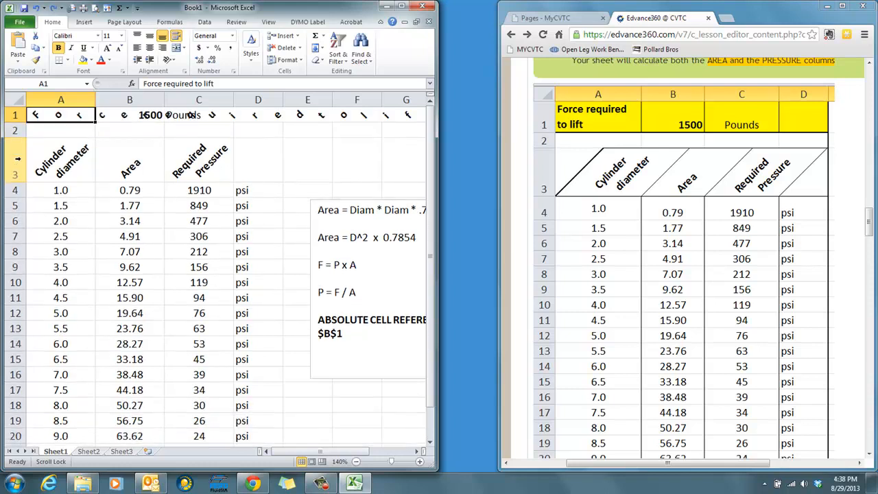
key(ctrl+z)
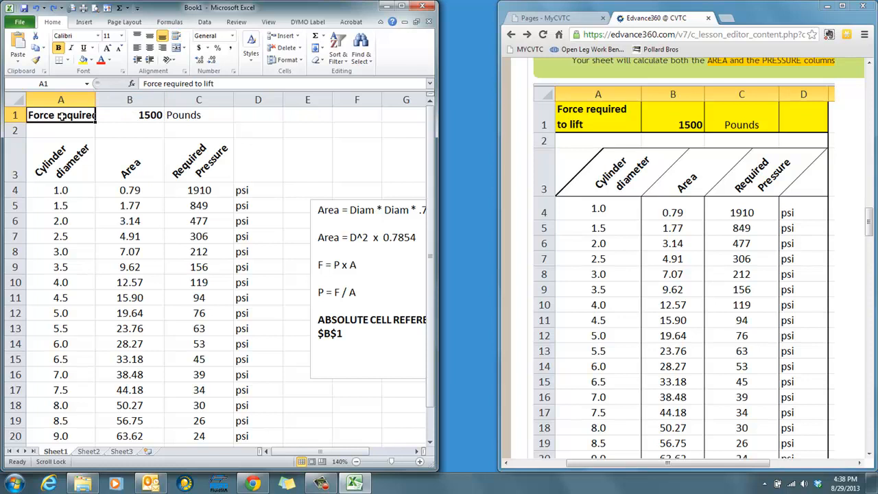
- Wrap the horizontal label in A1, widening column A and fitting the height of row 1 so it takes two lines
click(184, 72)
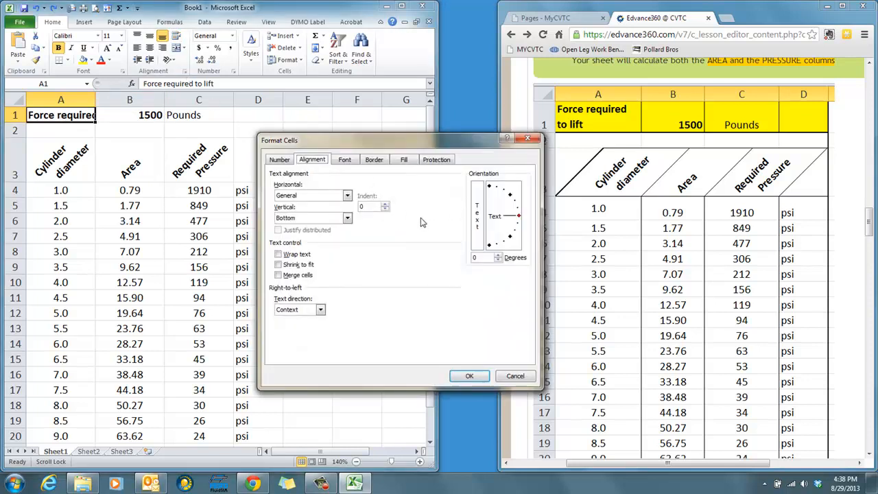
click(288, 255)
click(469, 376)
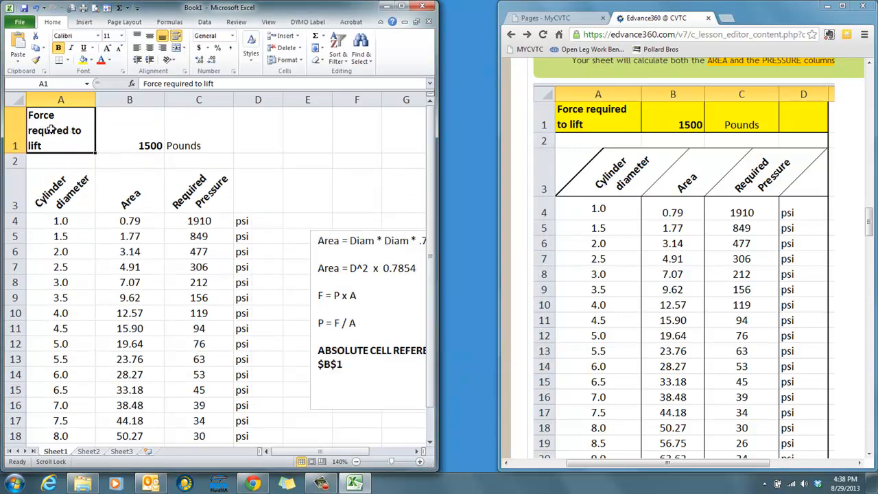
mouse_move(93, 100)
mouse_down()
mouse_move(73, 100)
mouse_move(105, 100)
mouse_up()
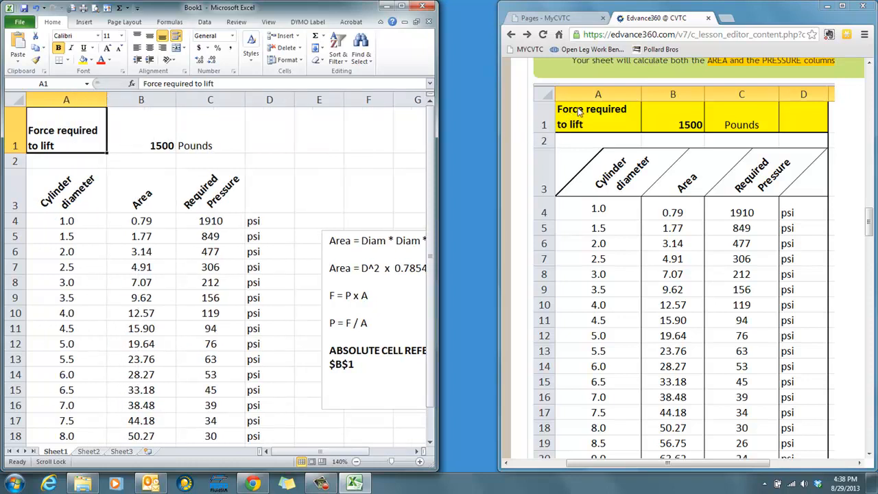
click(138, 36)
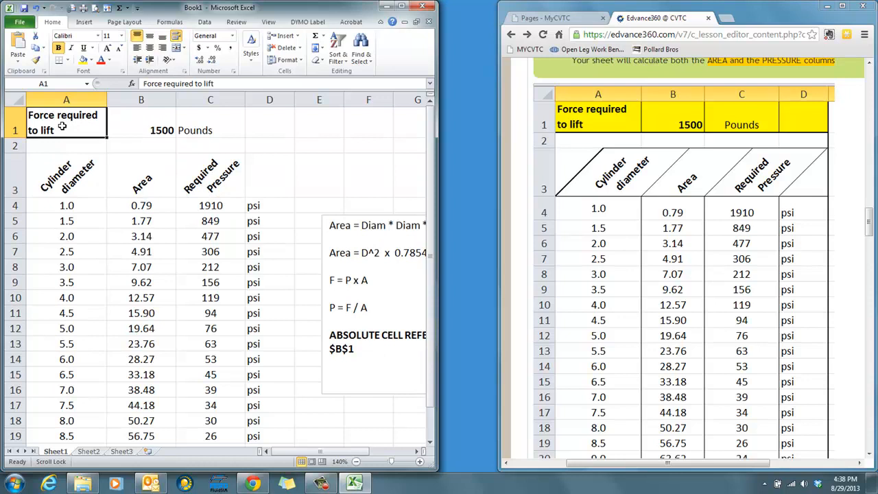
click(150, 36)
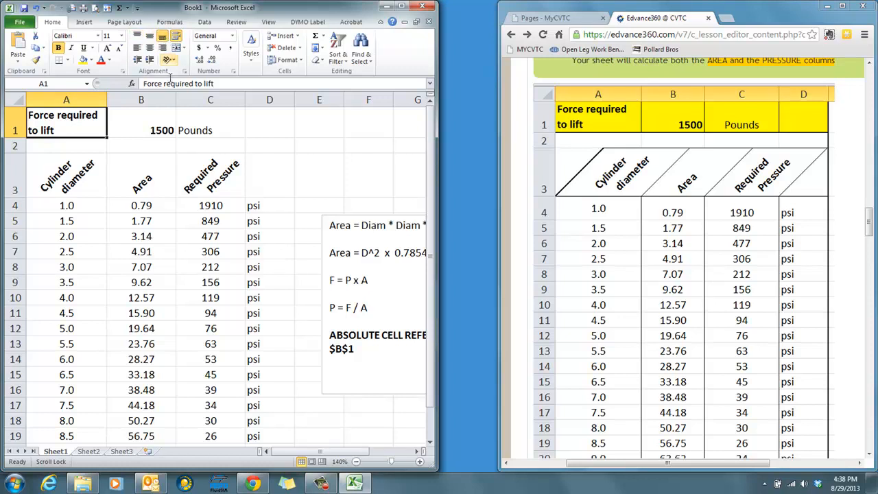
- Fill the force row, A1:D1, with yellow
click(122, 119)
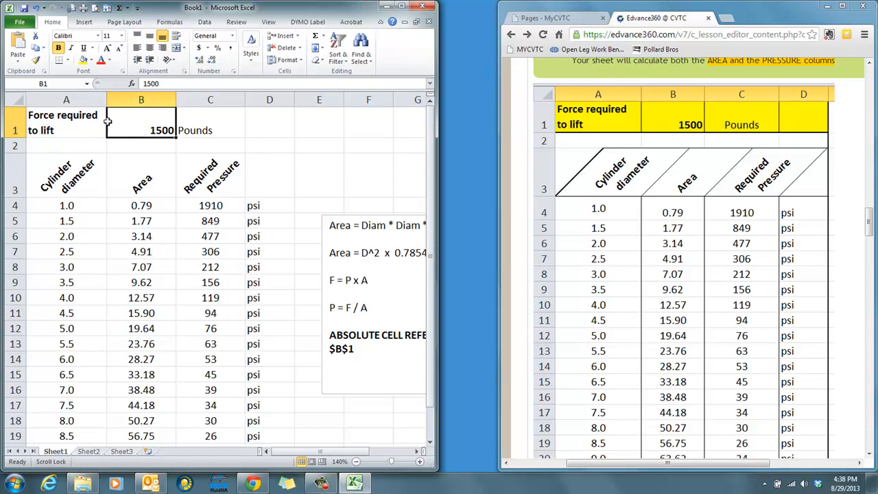
click(206, 122)
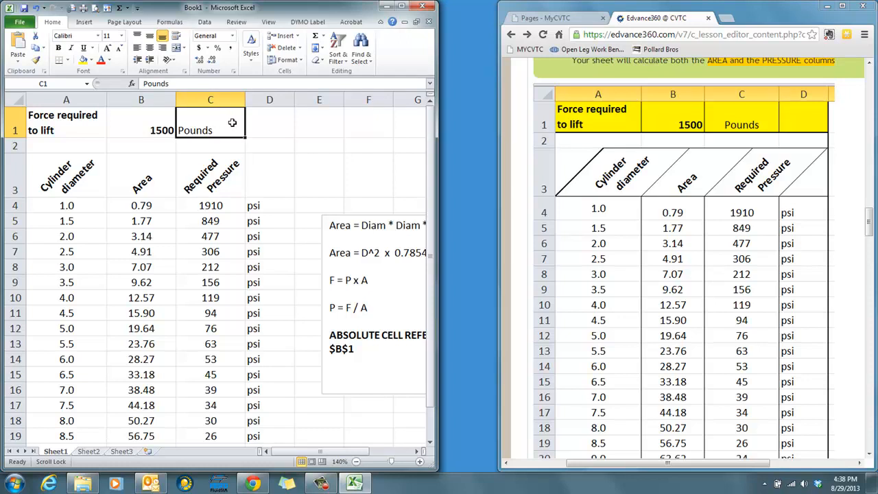
drag(257, 122, 60, 123)
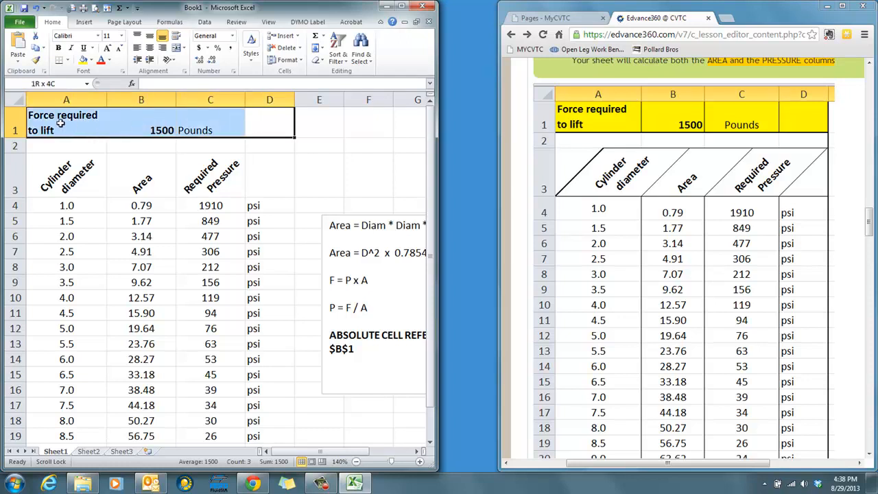
click(83, 60)
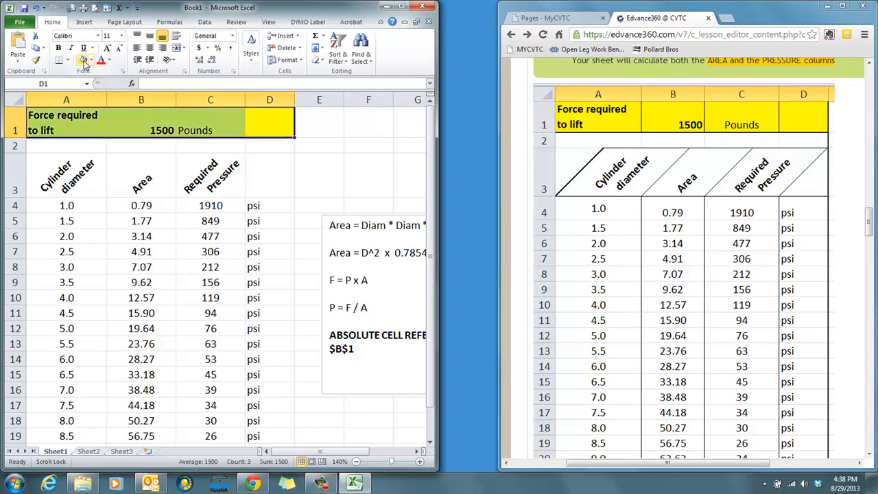
click(304, 157)
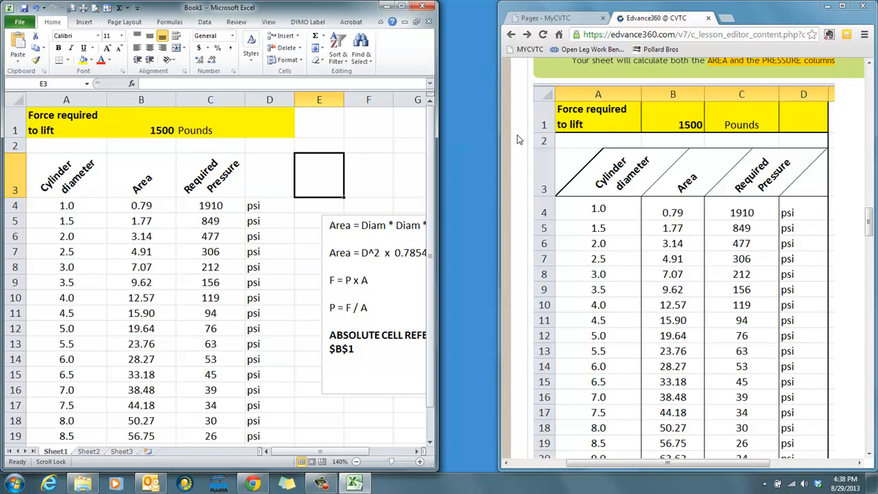
- Apply all borders to the yellow cells A1:D1
drag(261, 134, 52, 120)
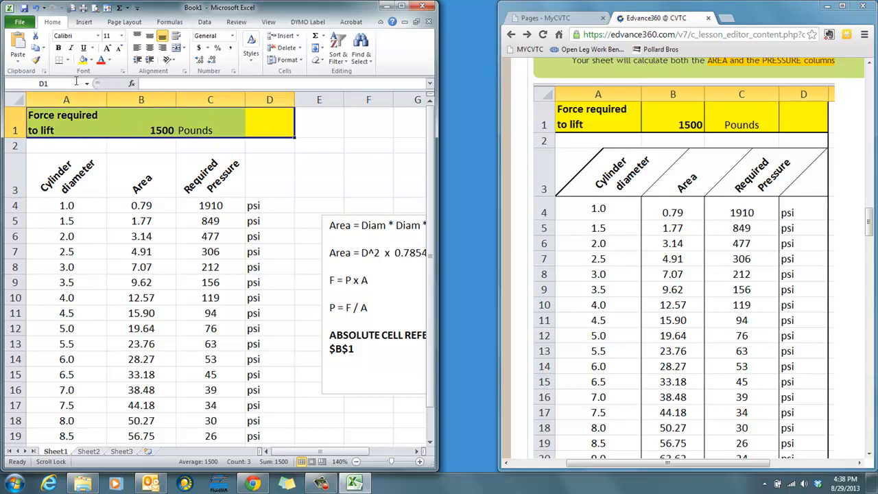
click(68, 61)
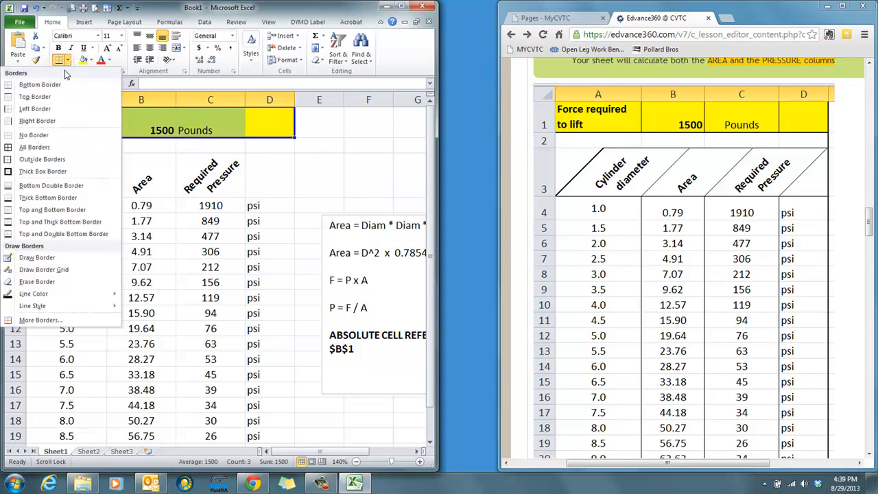
click(56, 146)
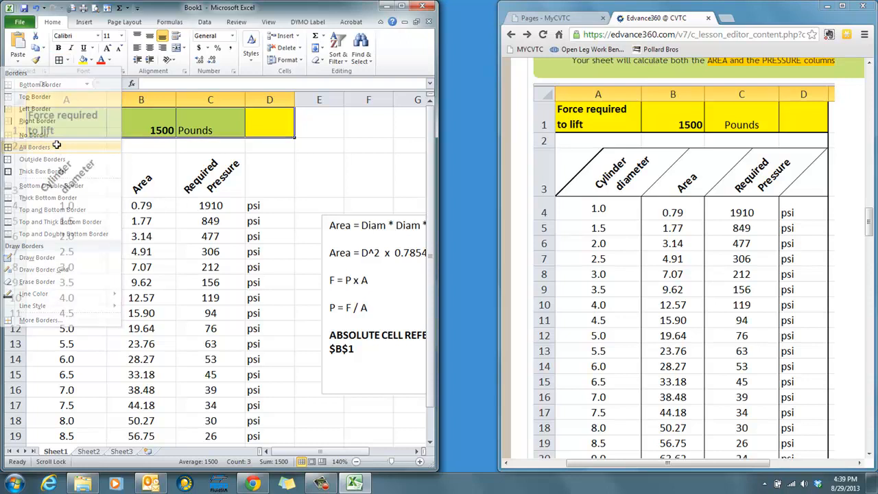
click(323, 172)
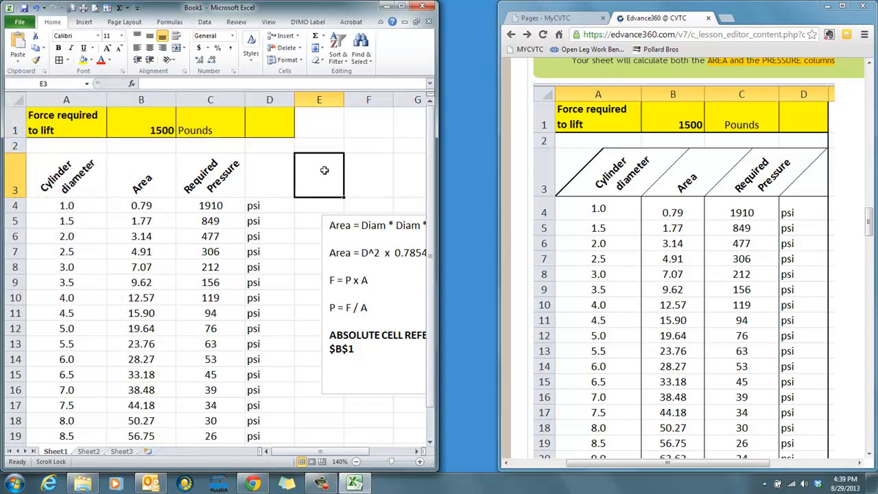
scroll(324, 170, down, 1)
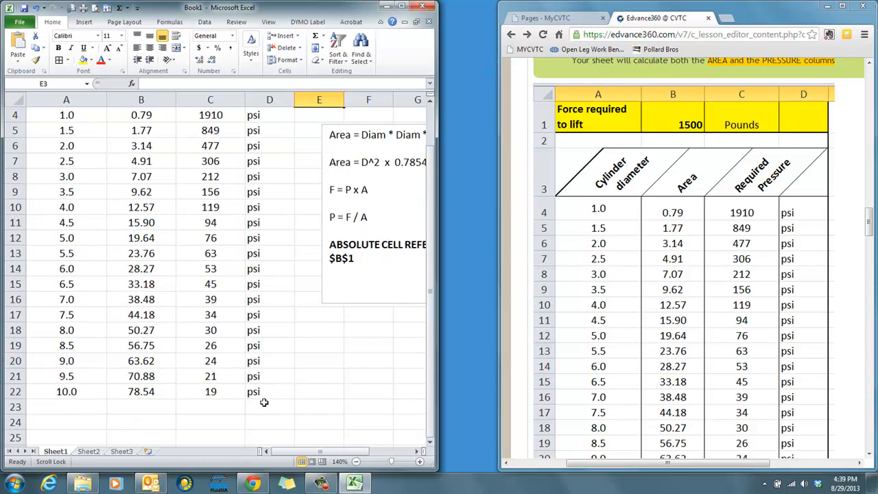
- Try all borders on the whole table, A3:D22, and undo them
drag(270, 391, 40, 129)
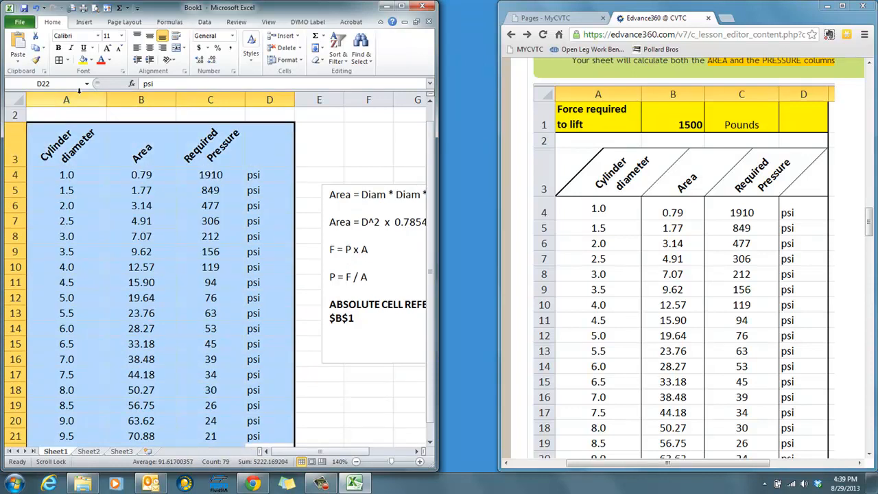
scroll(257, 295, down, 3)
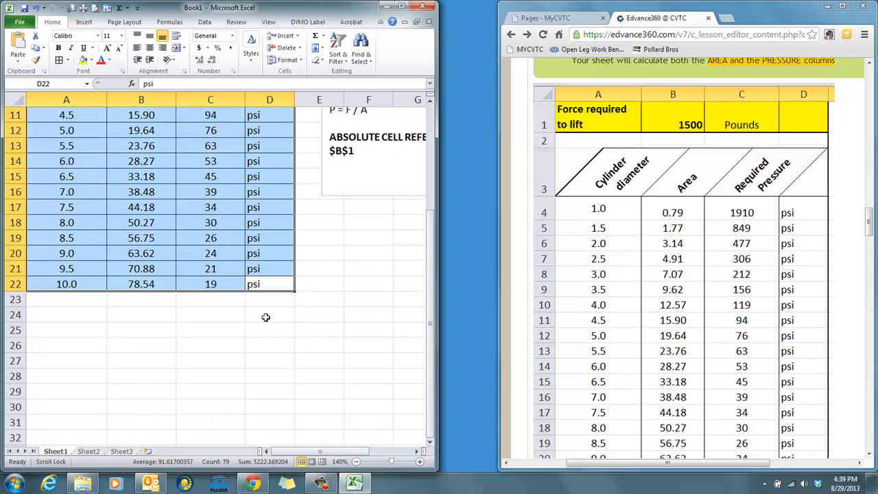
scroll(267, 316, up, 3)
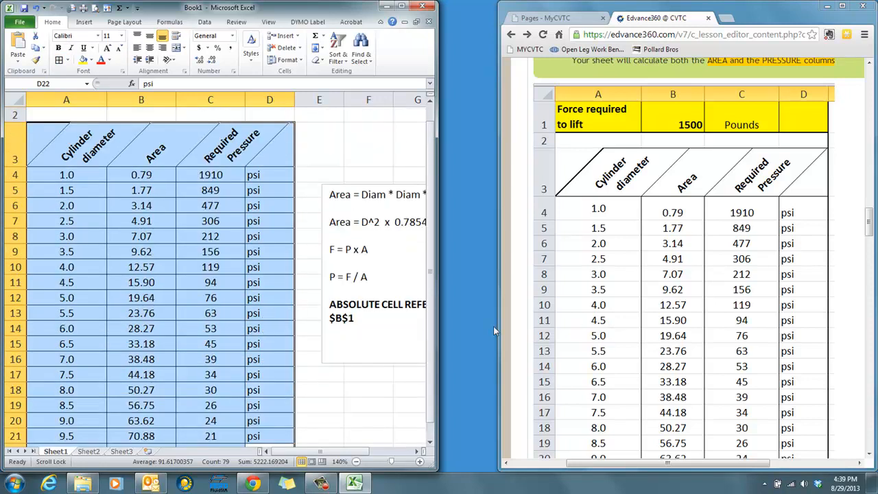
click(368, 389)
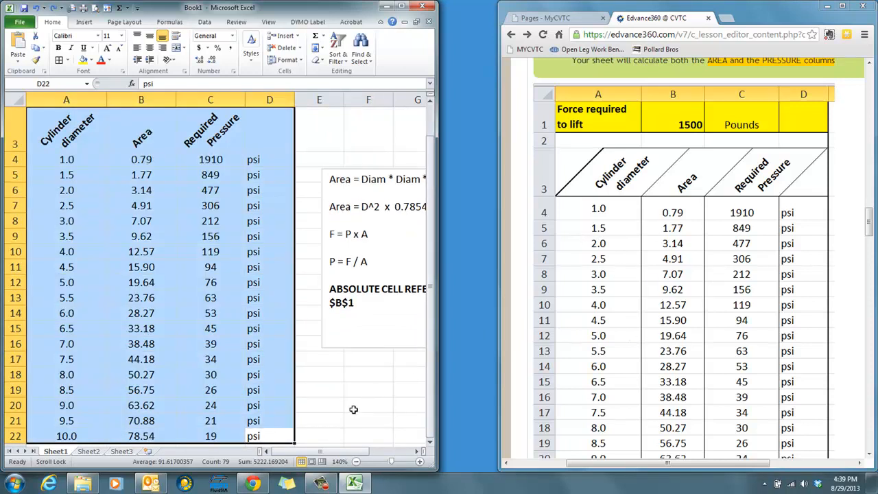
click(353, 408)
- Apply left and right borders to the Cylinder diameter column, A3:A22
drag(75, 434, 91, 120)
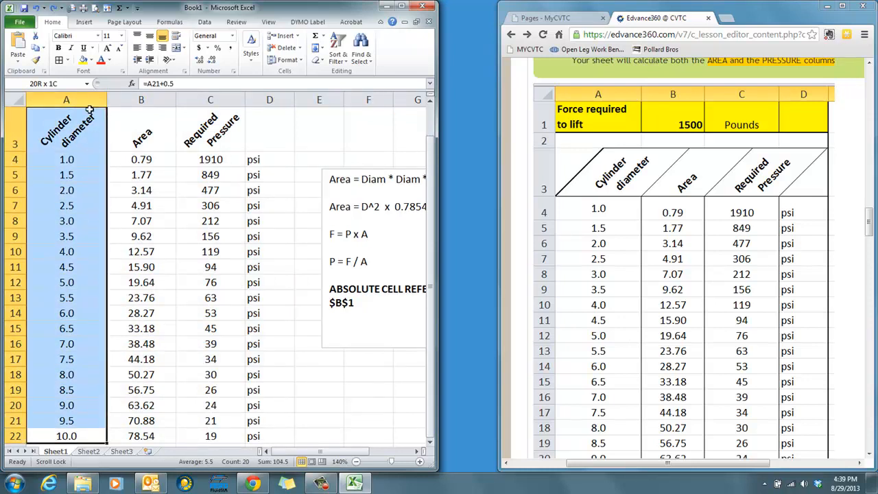
click(68, 60)
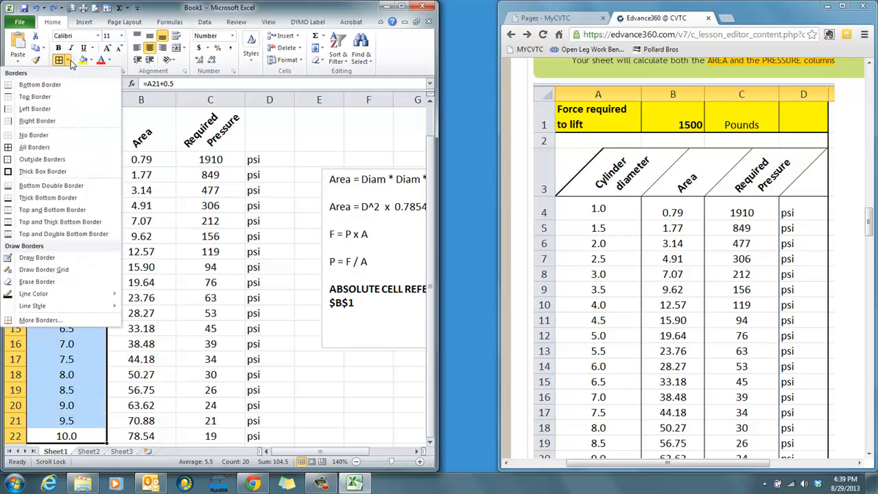
click(40, 109)
click(68, 60)
click(63, 121)
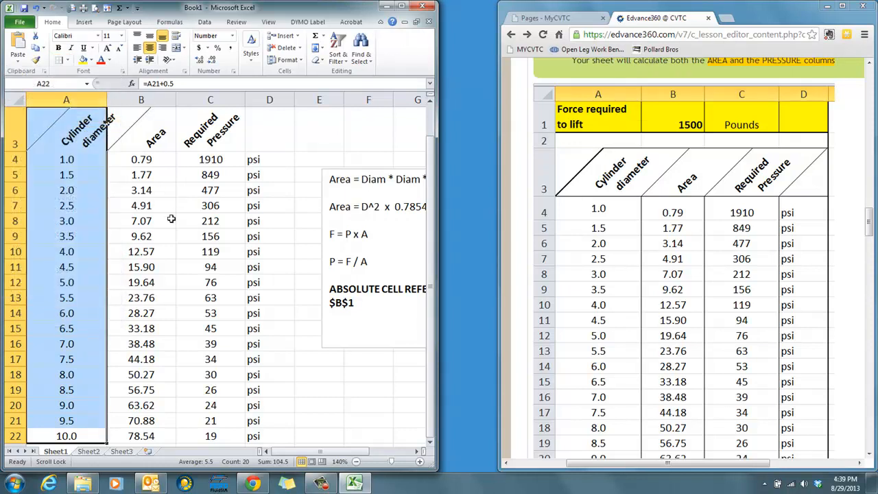
click(165, 220)
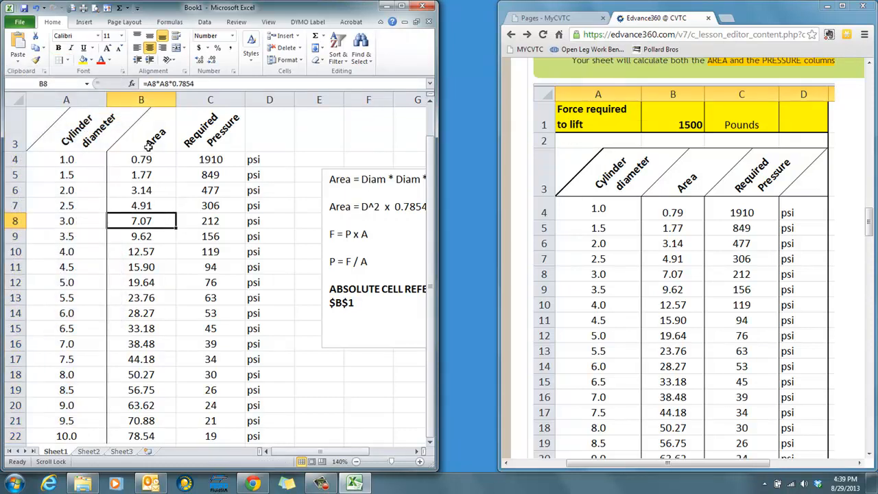
- Apply left and right borders to the Area column, B3:B23, and a right border to the Required Pressure column, C3:C22
drag(149, 137, 157, 447)
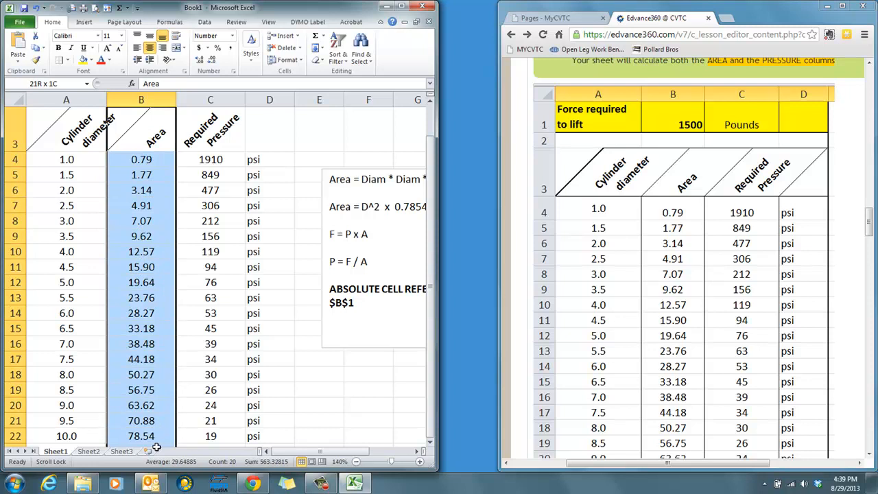
click(67, 61)
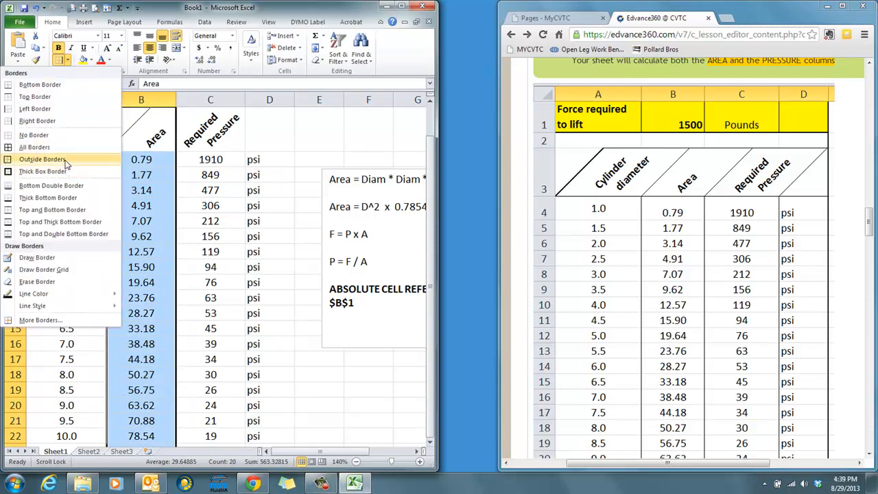
click(48, 108)
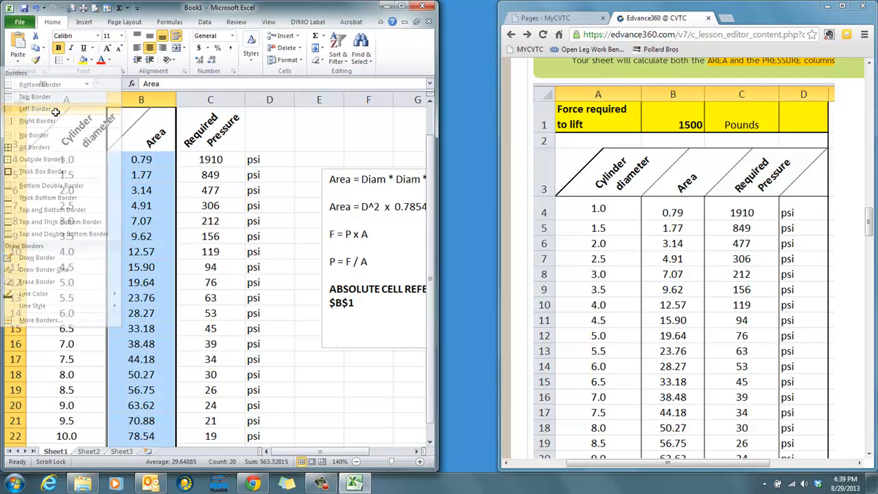
click(67, 61)
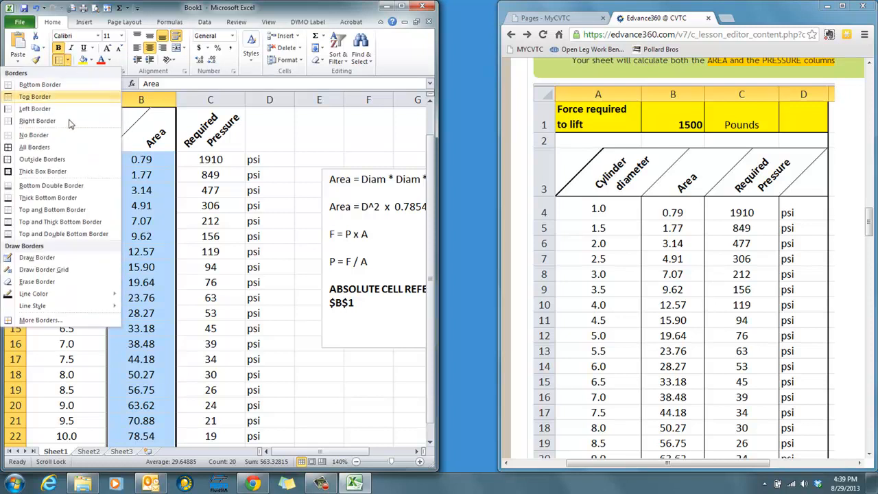
click(65, 123)
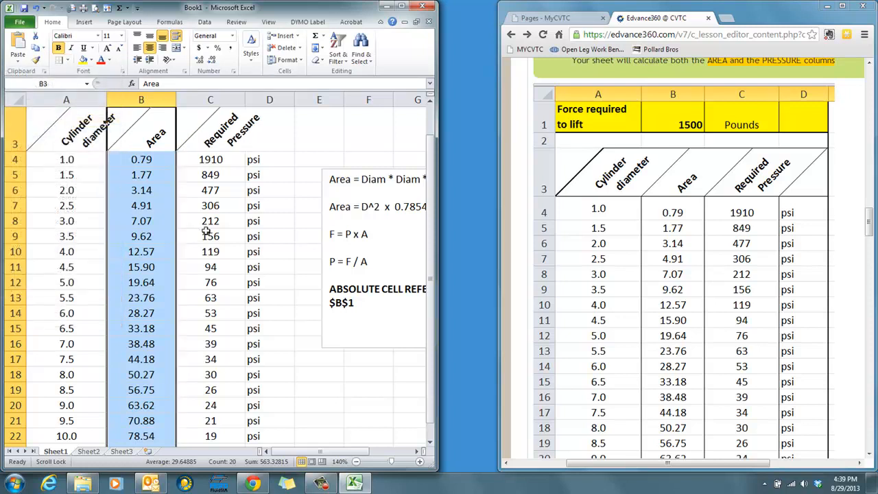
drag(210, 148, 211, 428)
click(60, 60)
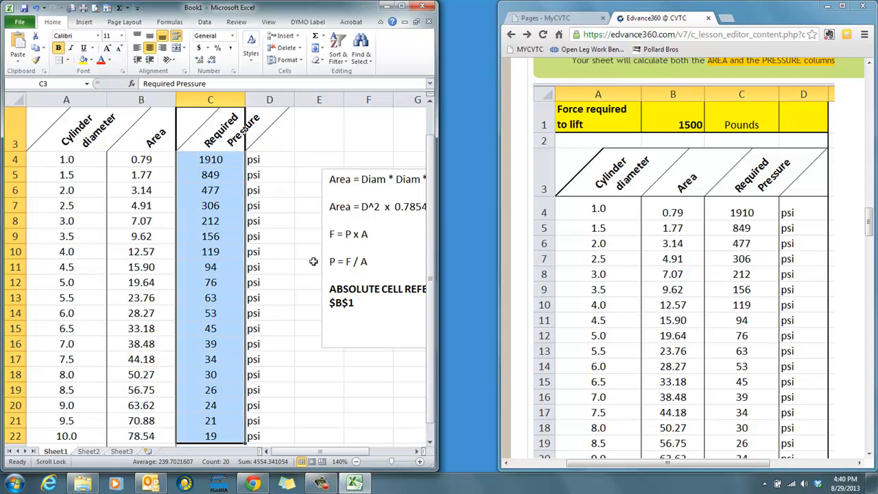
- Put a thick box border around the whole table, A3:D22
scroll(307, 267, down, 2)
click(280, 312)
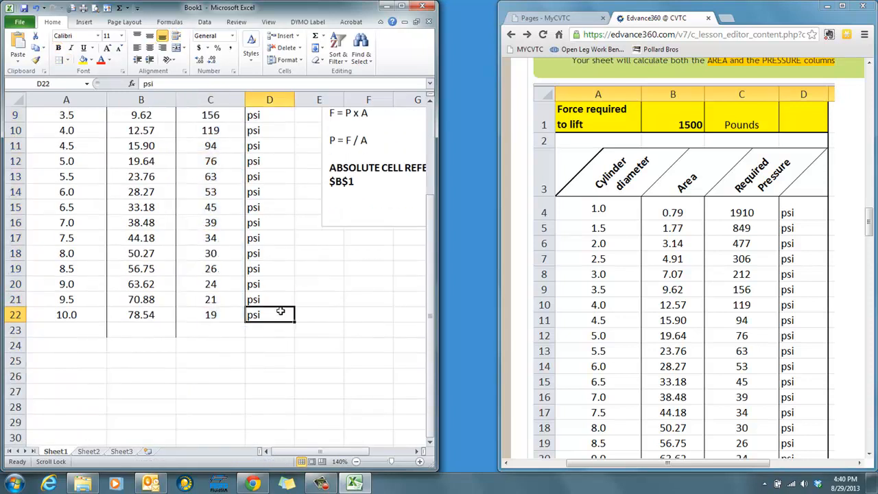
drag(278, 307, 24, 166)
click(68, 61)
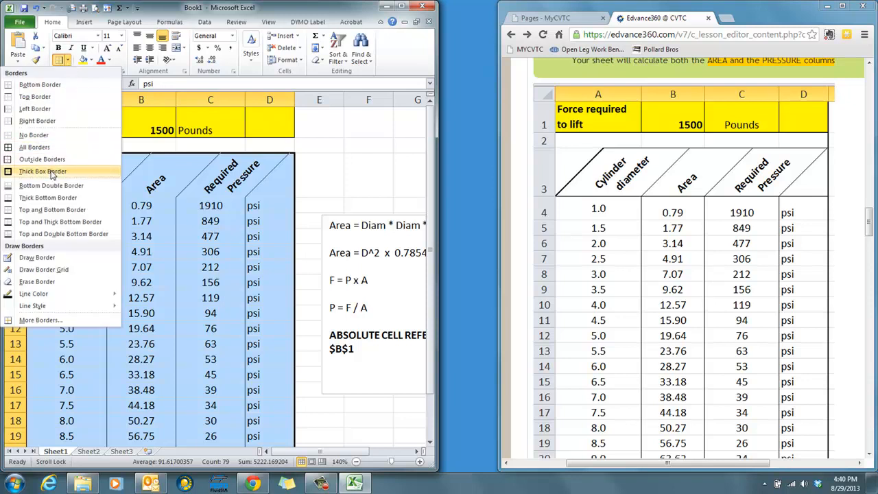
click(89, 177)
scroll(88, 170, down, 3)
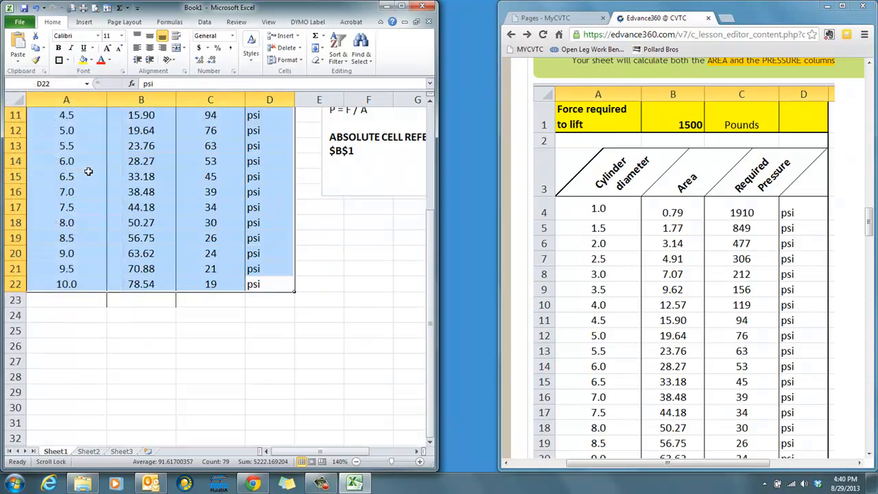
click(312, 364)
scroll(311, 366, up, 3)
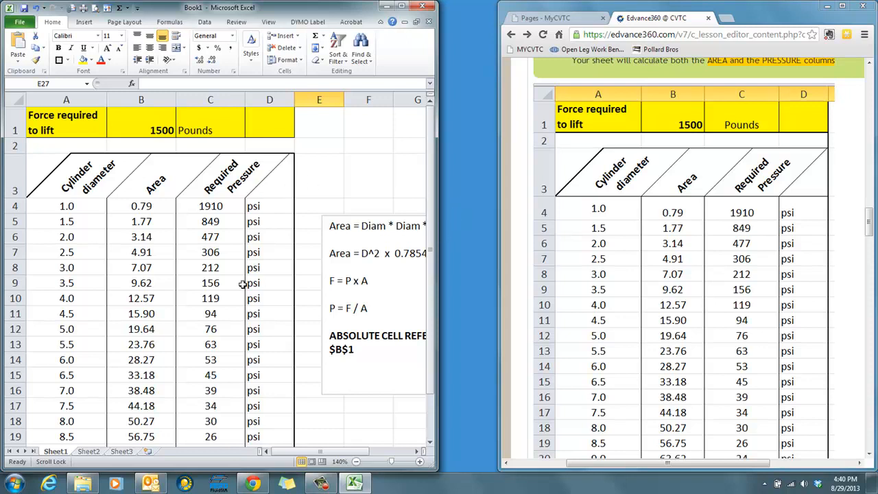
scroll(243, 284, down, 1)
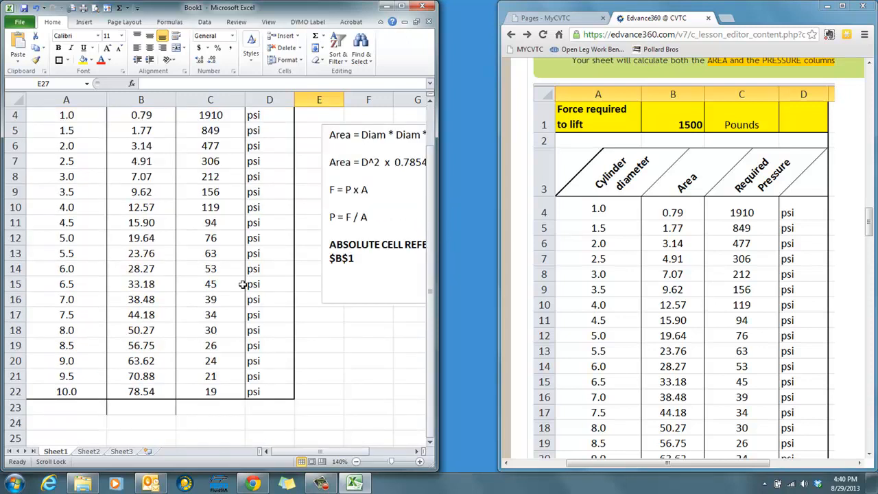
click(98, 408)
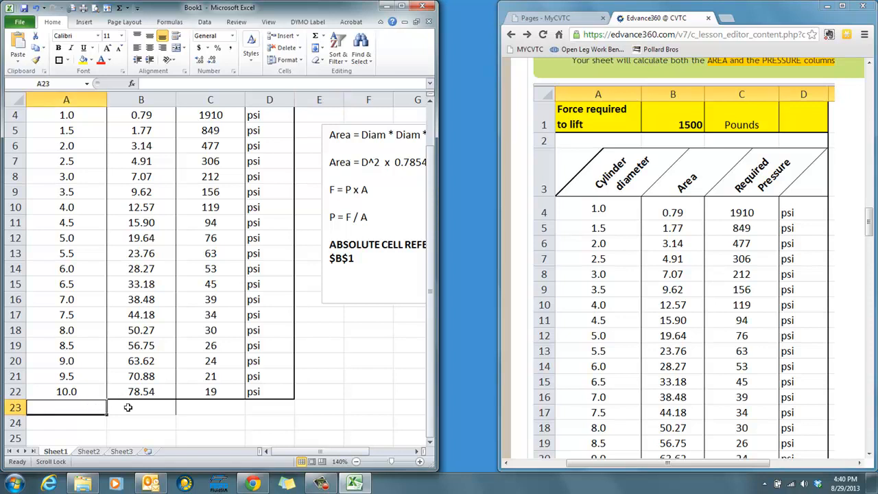
click(127, 408)
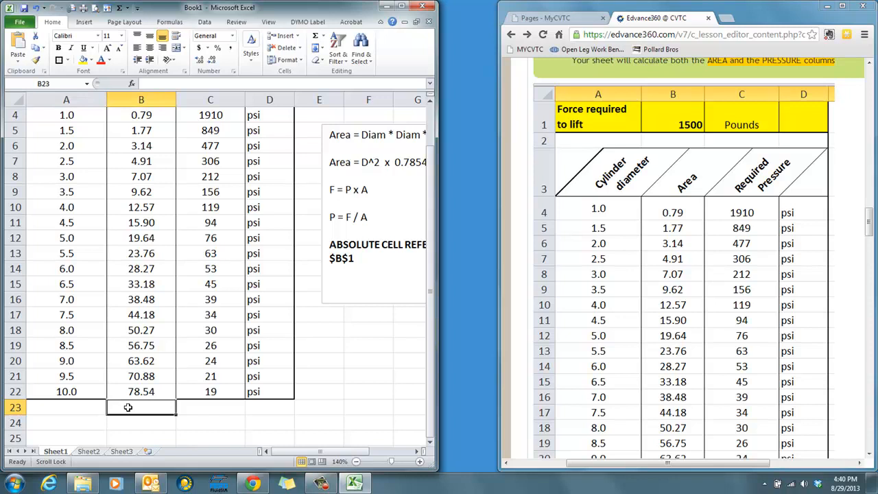
click(68, 61)
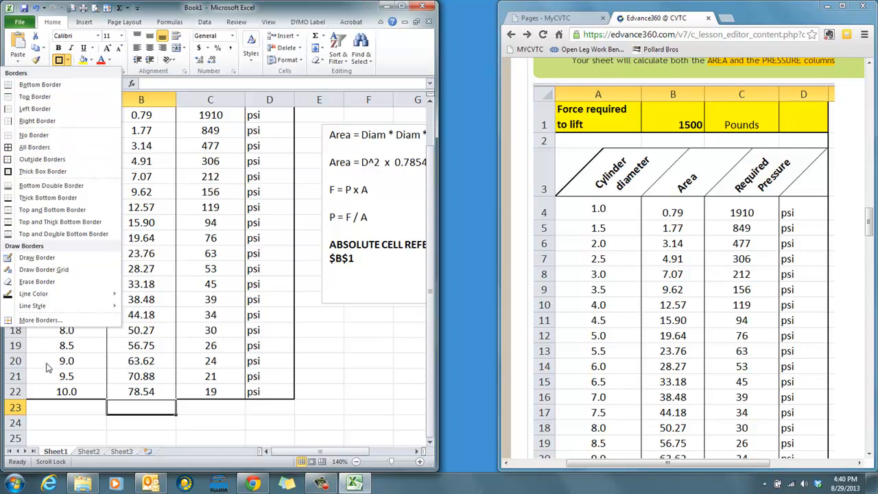
click(68, 417)
click(61, 410)
click(122, 428)
click(231, 428)
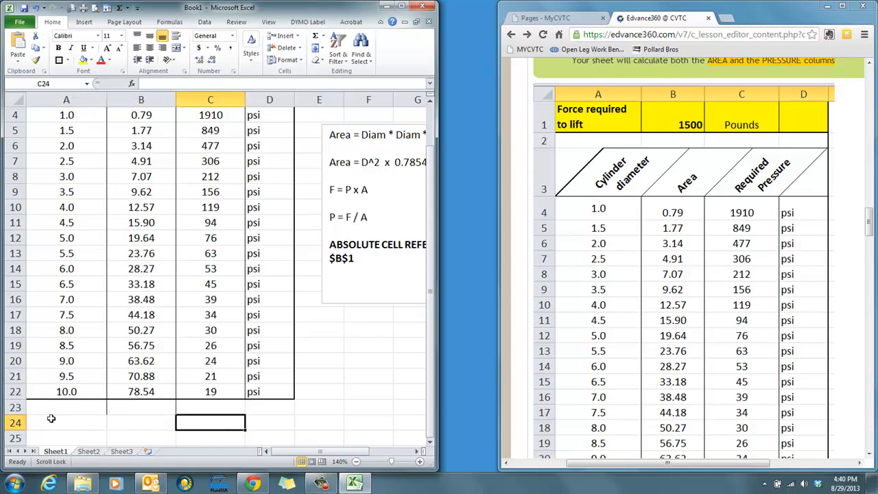
- Try to remove the stray border lines below the table by clearing the contents of A23:C23
drag(66, 411, 177, 411)
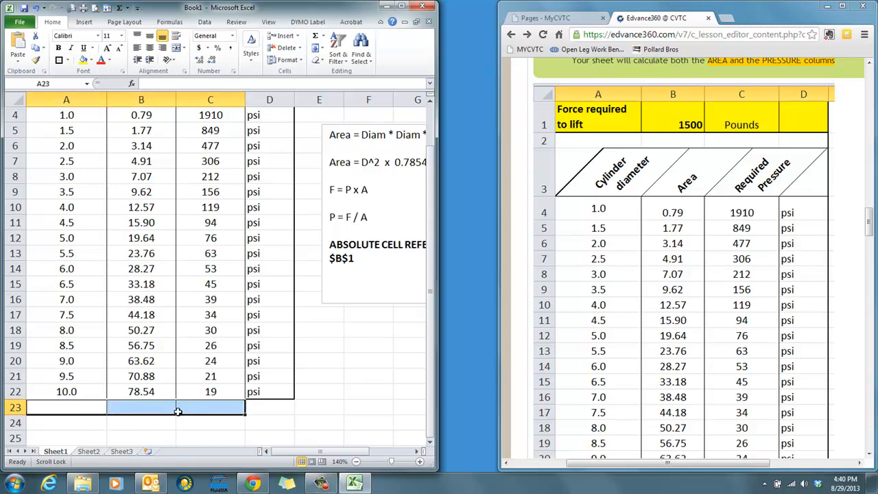
right_click(158, 413)
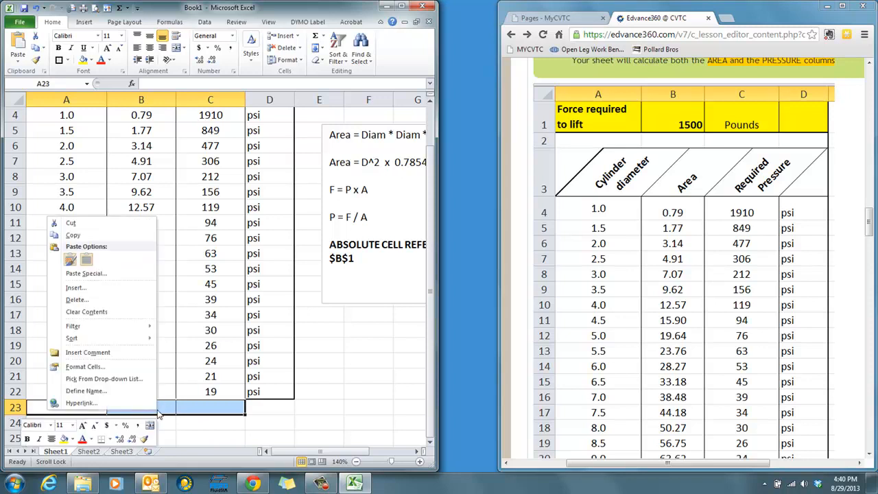
click(134, 313)
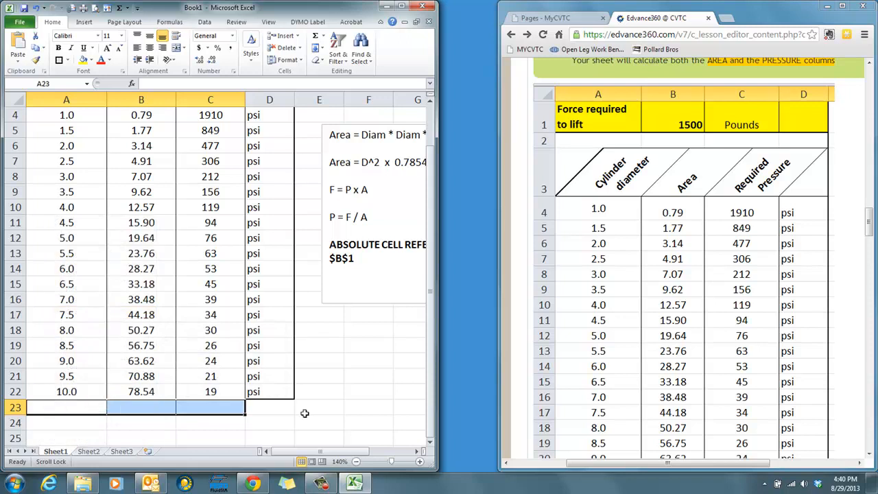
click(304, 413)
- Delete row 23 to remove the stray border lines below the table
click(14, 407)
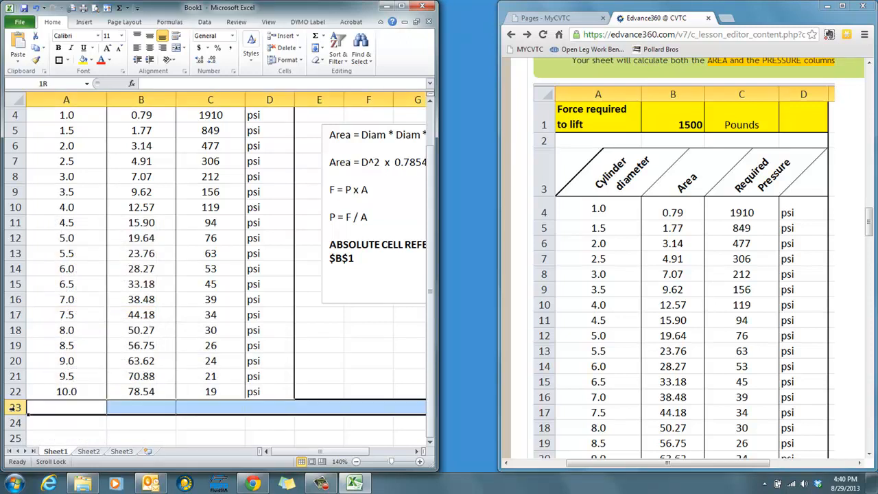
right_click(15, 409)
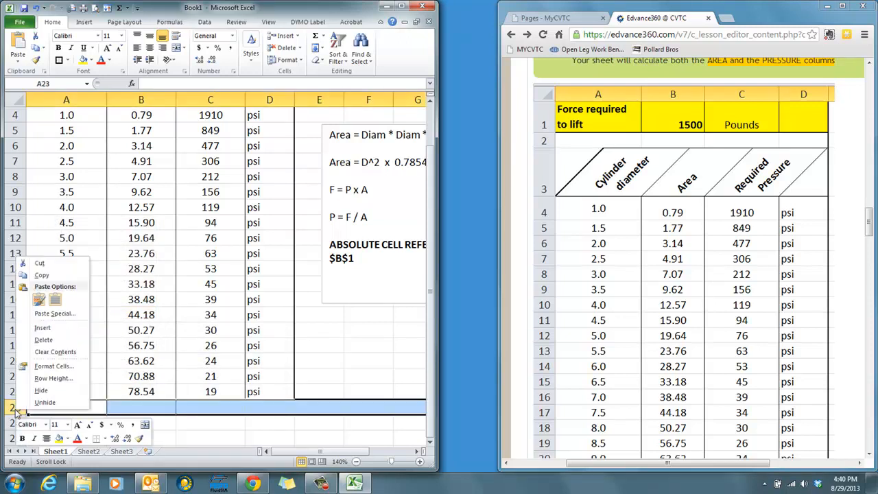
click(41, 341)
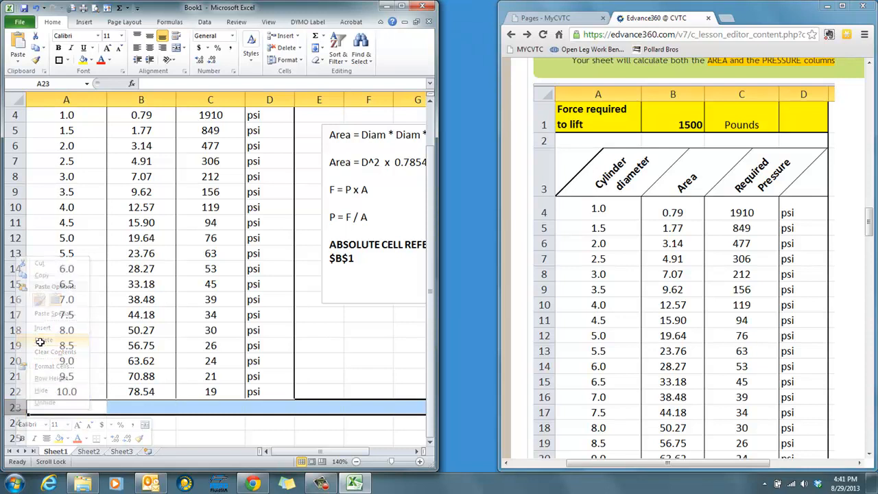
click(236, 438)
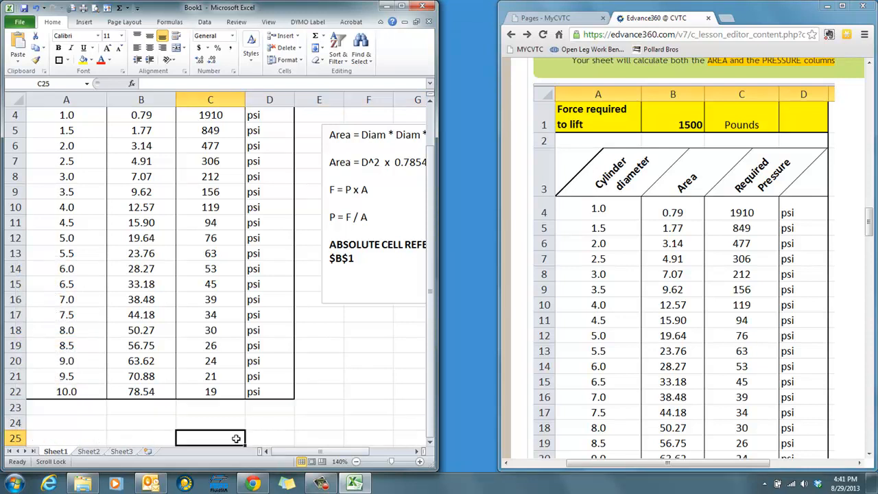
- Maximize the workbook window and check the table's formatting from the force row down to the last diameter
scroll(236, 438, up, 1)
scroll(236, 438, down, 1)
scroll(236, 438, up, 1)
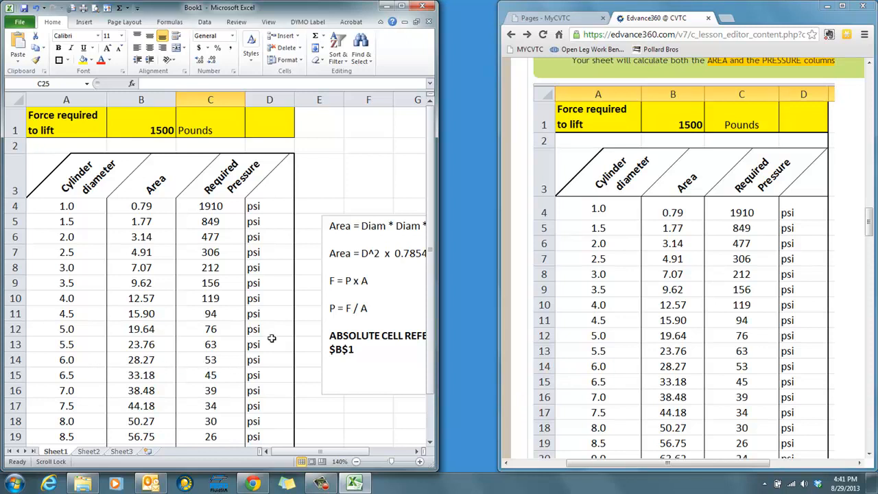
click(404, 8)
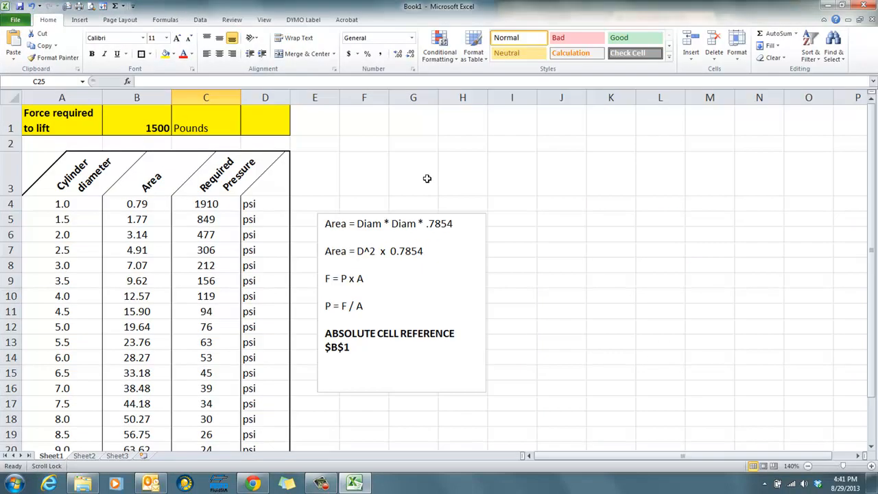
scroll(427, 178, down, 1)
scroll(427, 178, up, 1)
- Switch to Chrome and review the Excel - Cylinder Force Calc instructions above the reference image
key(alt+Tab)
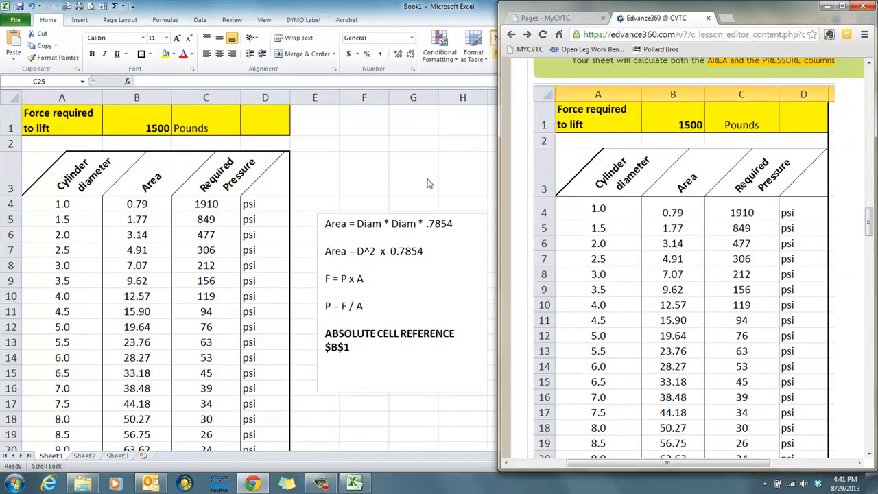
scroll(577, 182, up, 2)
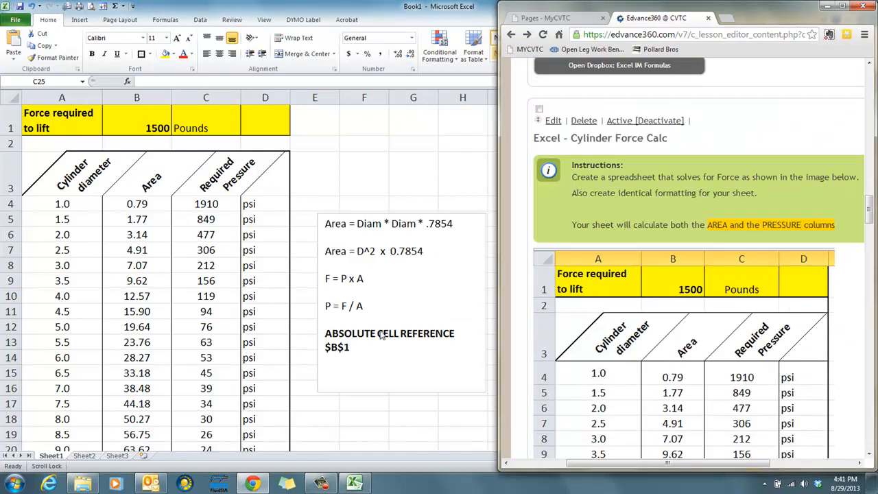
- Switch to Excel and apply a Thick Box Border around the whole table, A1:D22
key(alt+Tab)
scroll(320, 423, down, 3)
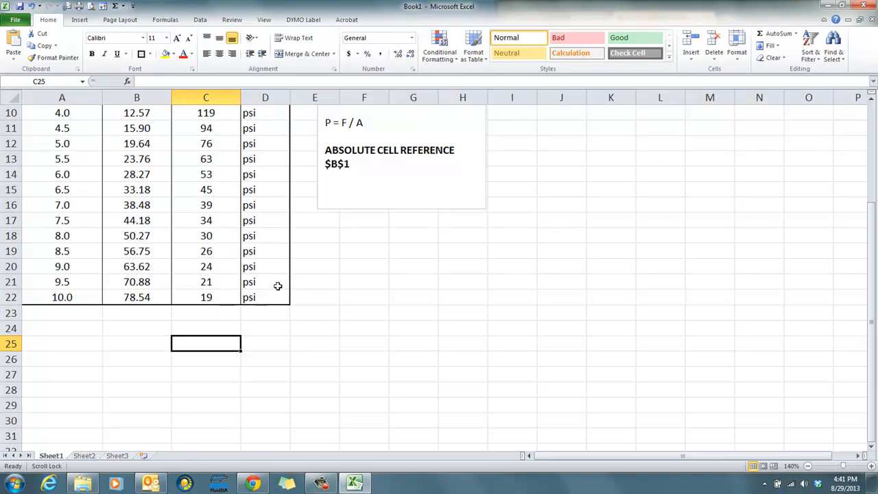
drag(281, 297, 61, 141)
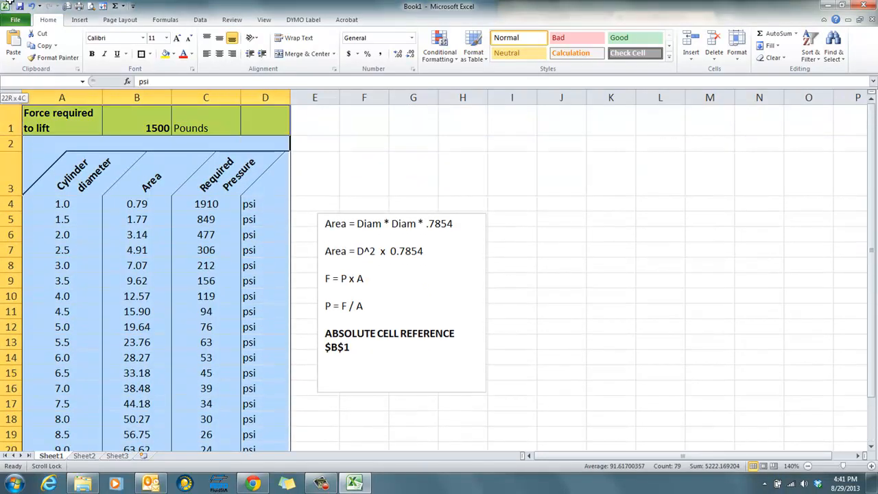
click(141, 55)
scroll(183, 133, down, 3)
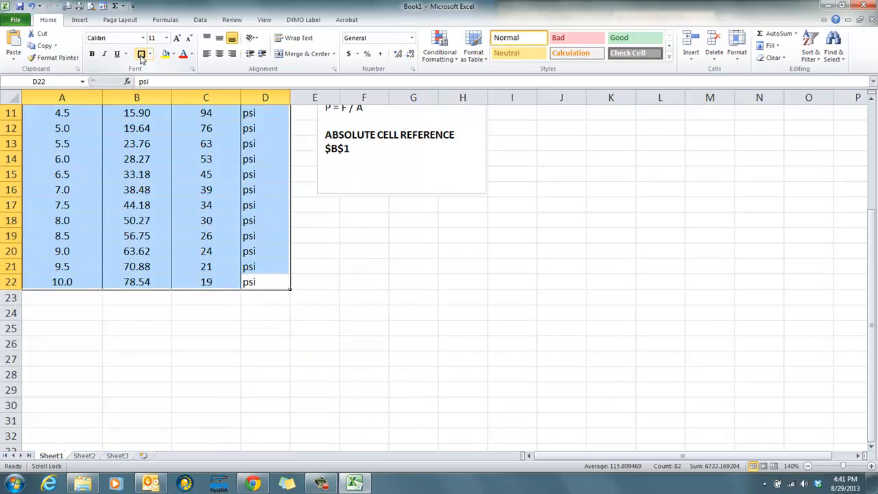
click(373, 369)
scroll(373, 369, up, 4)
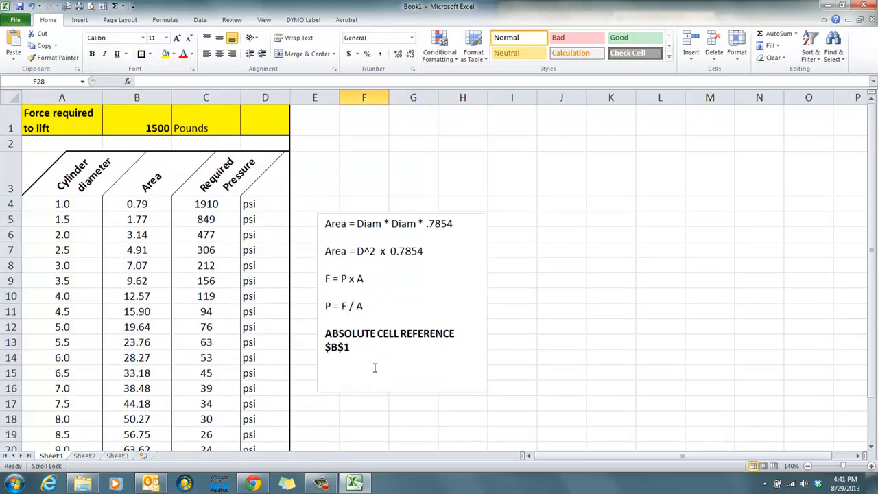
- Place the Excel window beside Chrome and compare the table with the assignment's reference image from the force row to the last diameter
key(alt+Tab)
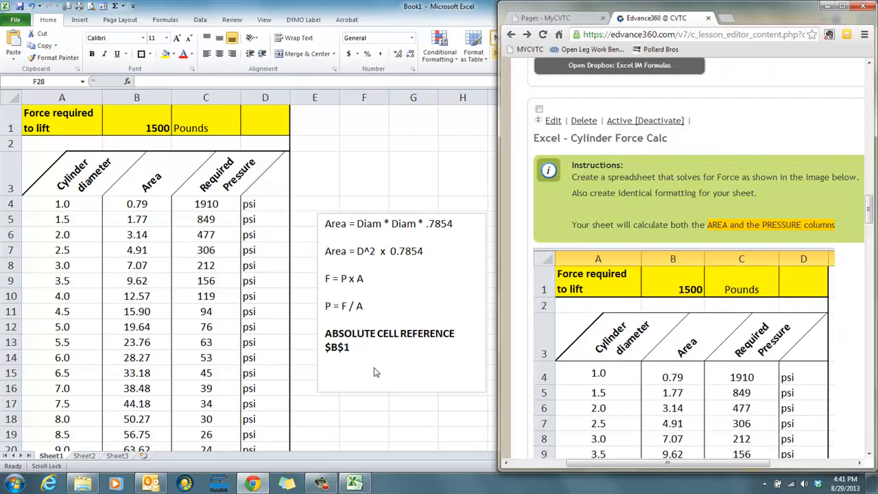
key(alt+Tab)
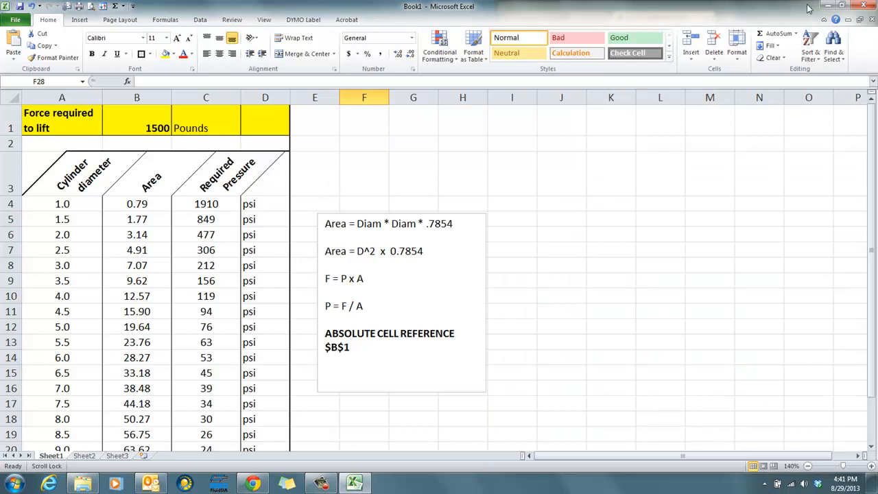
double_click(751, 7)
drag(751, 7, 0, 38)
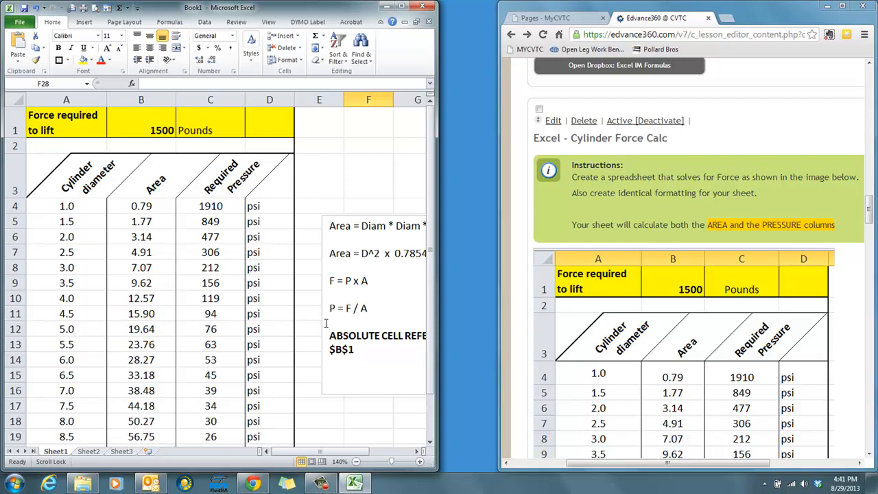
scroll(522, 311, down, 3)
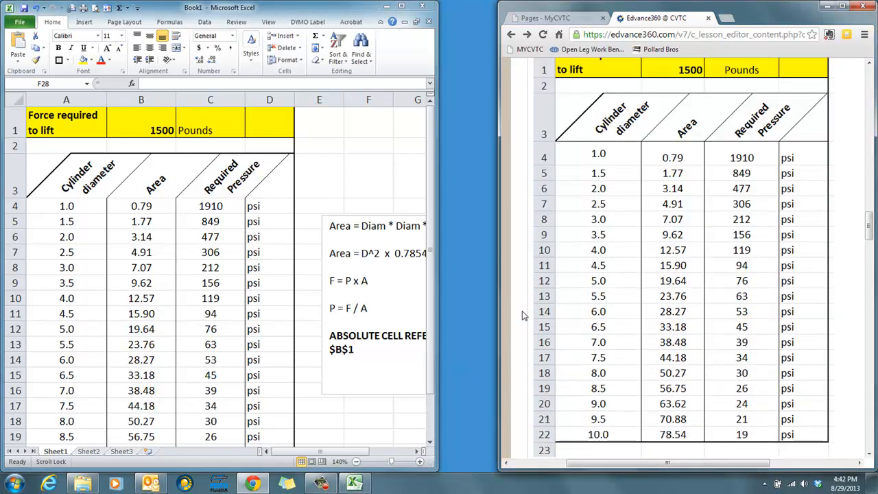
scroll(522, 313, up, 2)
scroll(522, 314, down, 1)
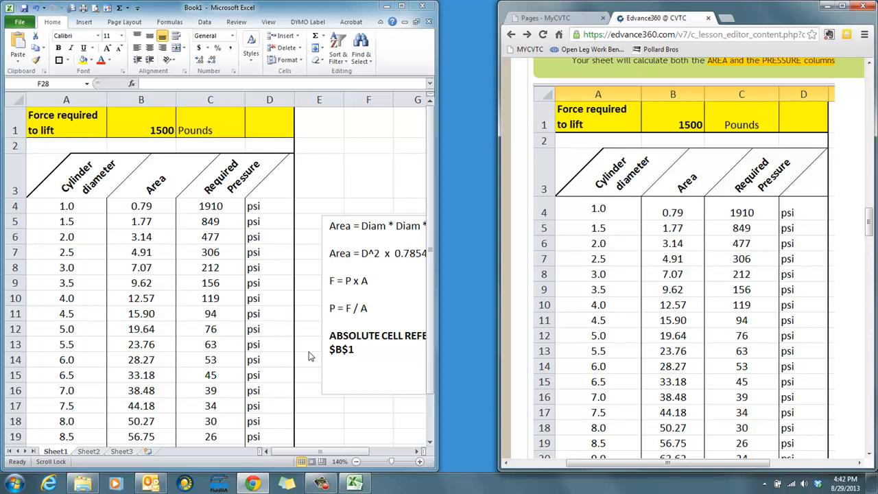
click(339, 194)
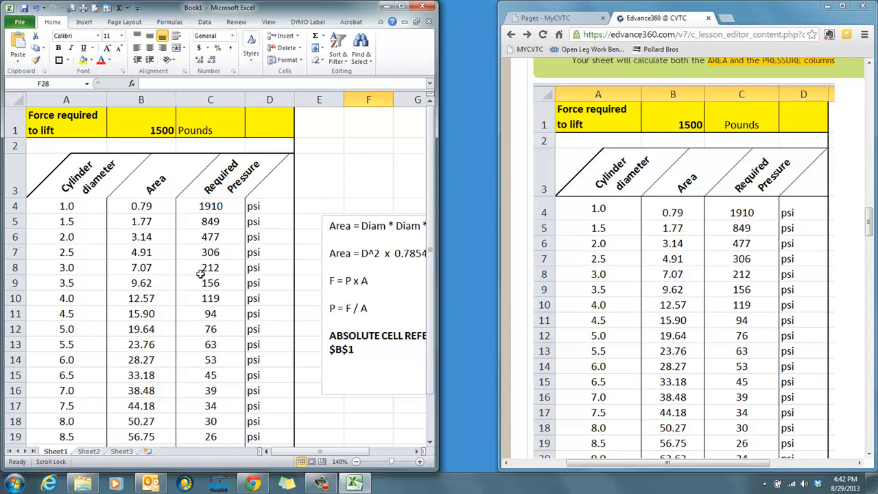
click(146, 206)
click(363, 274)
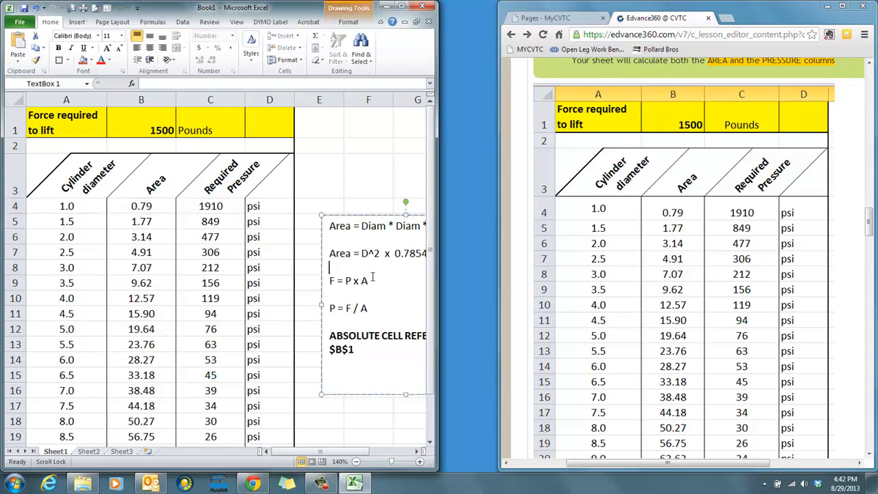
click(352, 419)
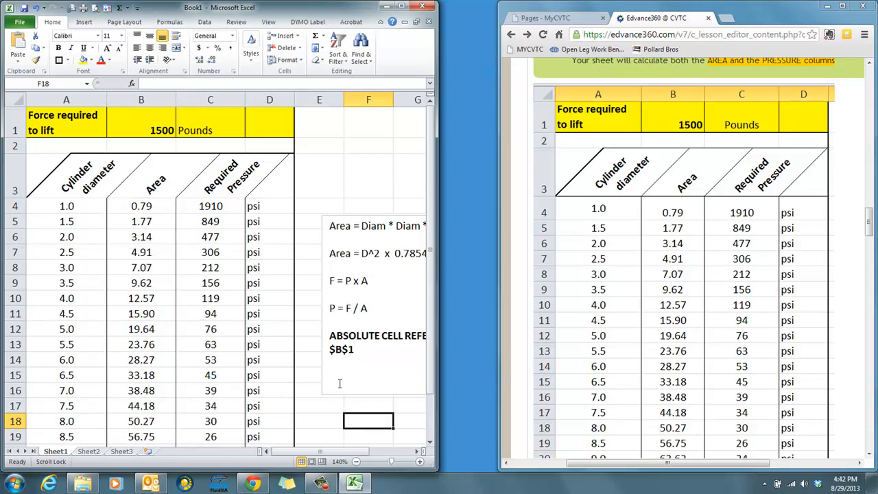
click(322, 483)
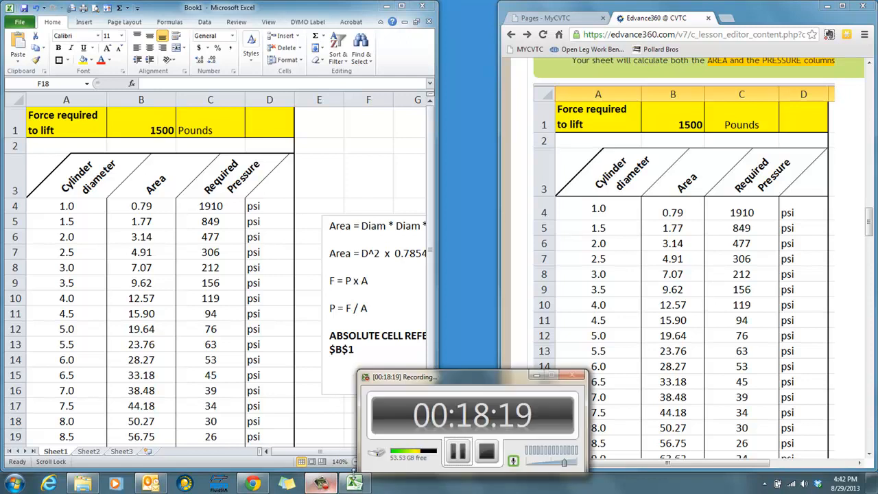